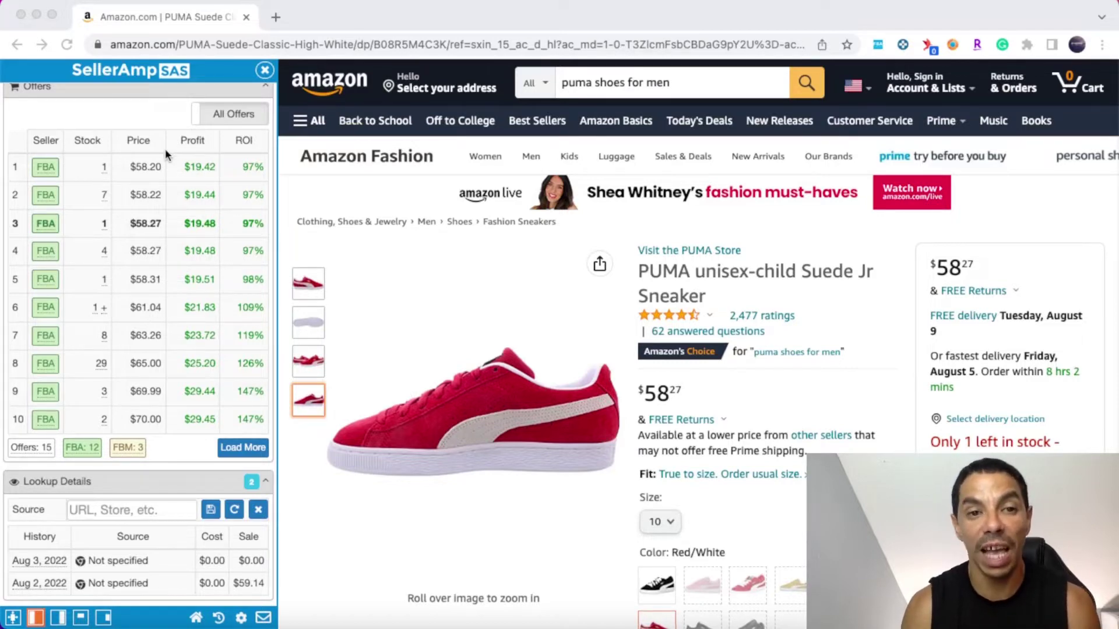
Review the product's profitability, alerts, IP analysis, charts and seller offers in the SellerAmp panel for the PUMA suede sneaker.
scroll(166, 149, up, 15)
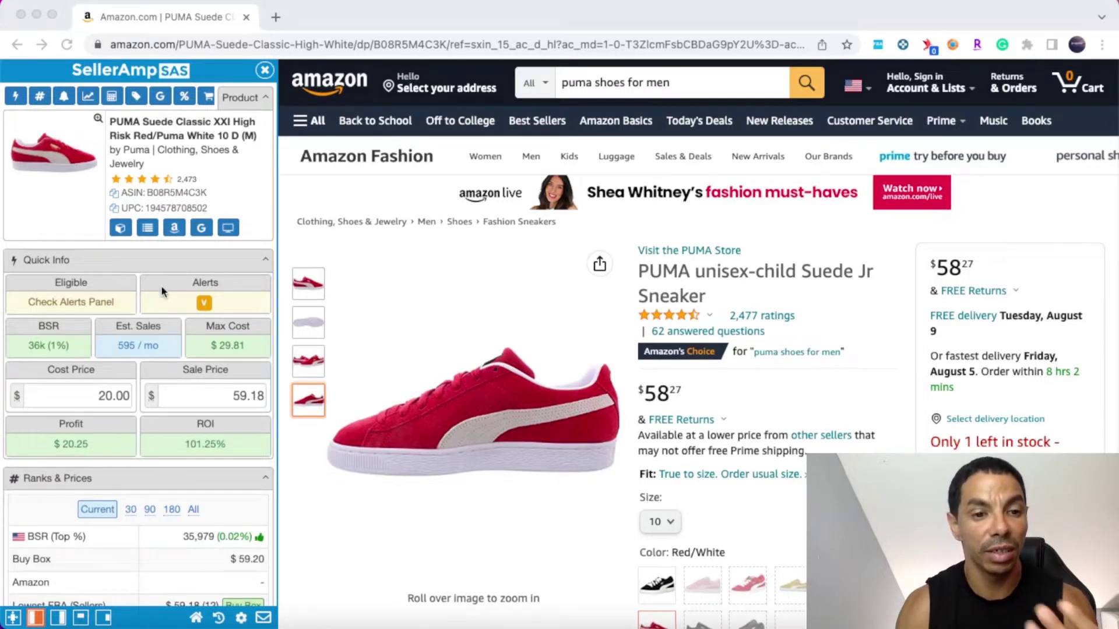
scroll(197, 331, down, 1)
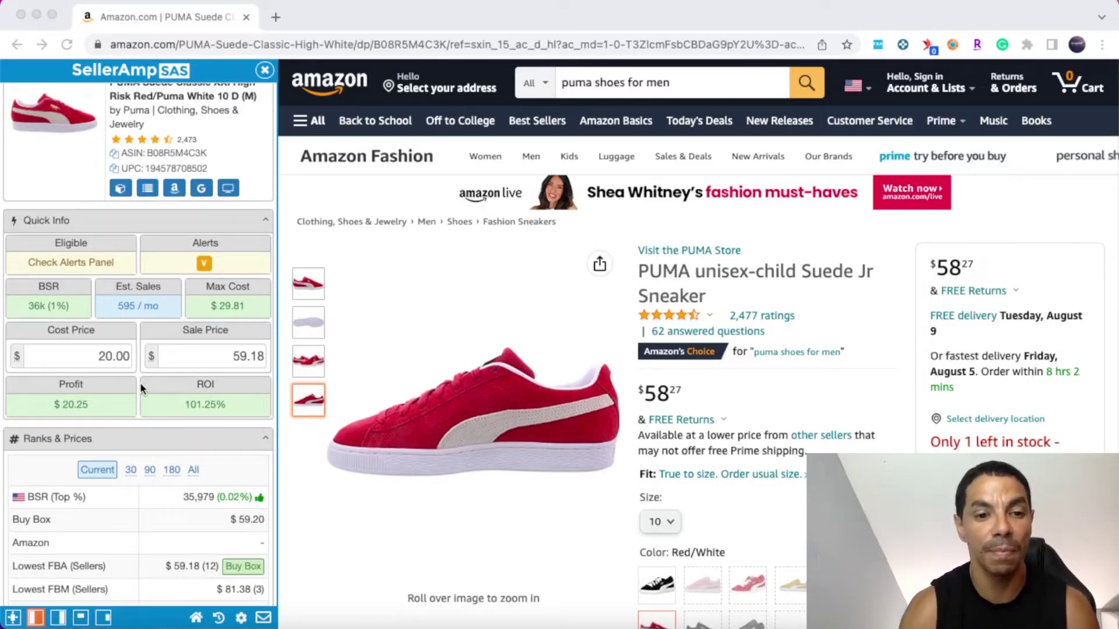
scroll(140, 382, down, 10)
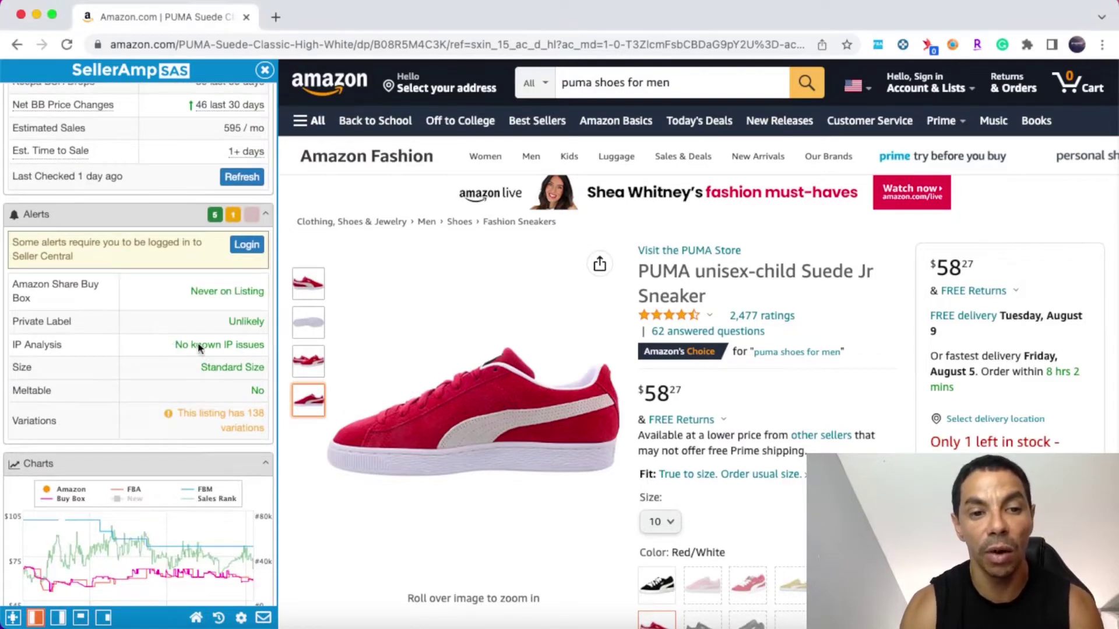
drag(174, 348, 265, 349)
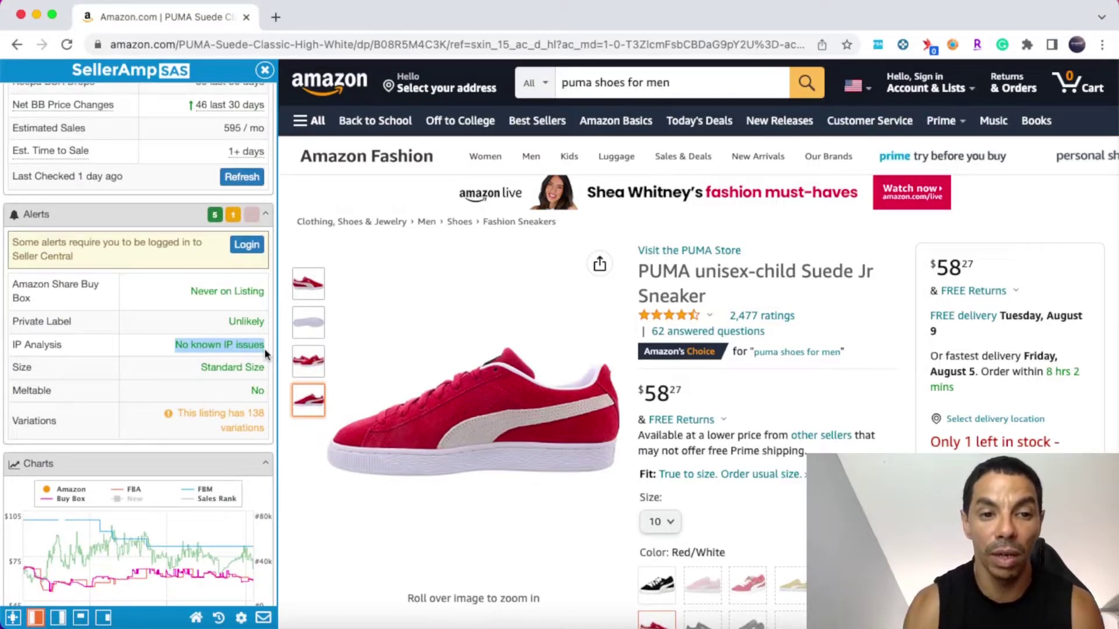
scroll(177, 361, down, 9)
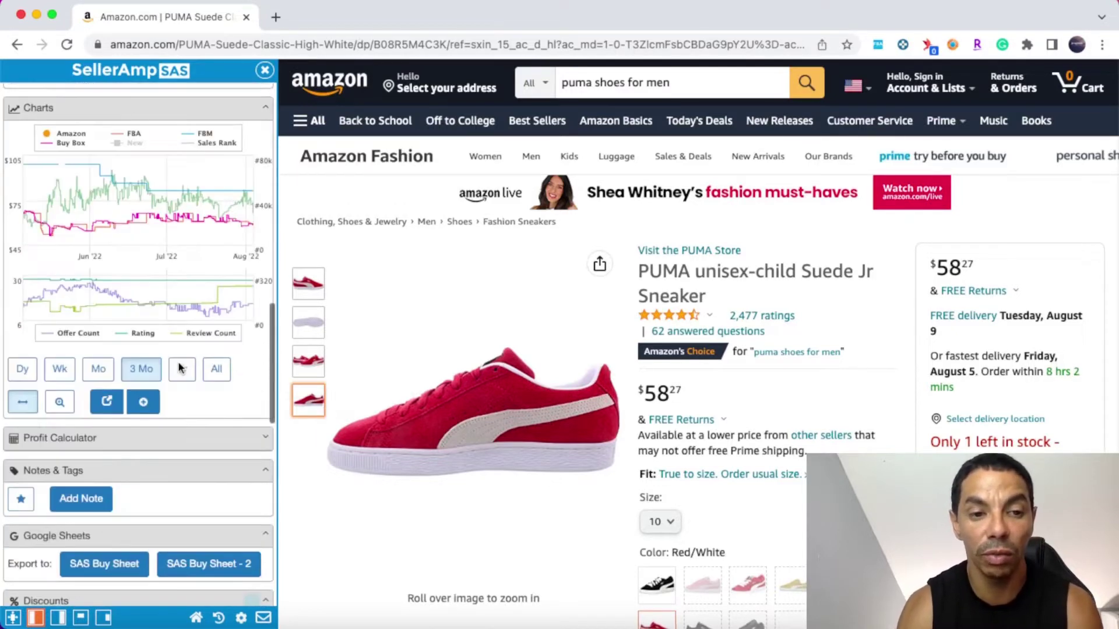
scroll(179, 368, down, 7)
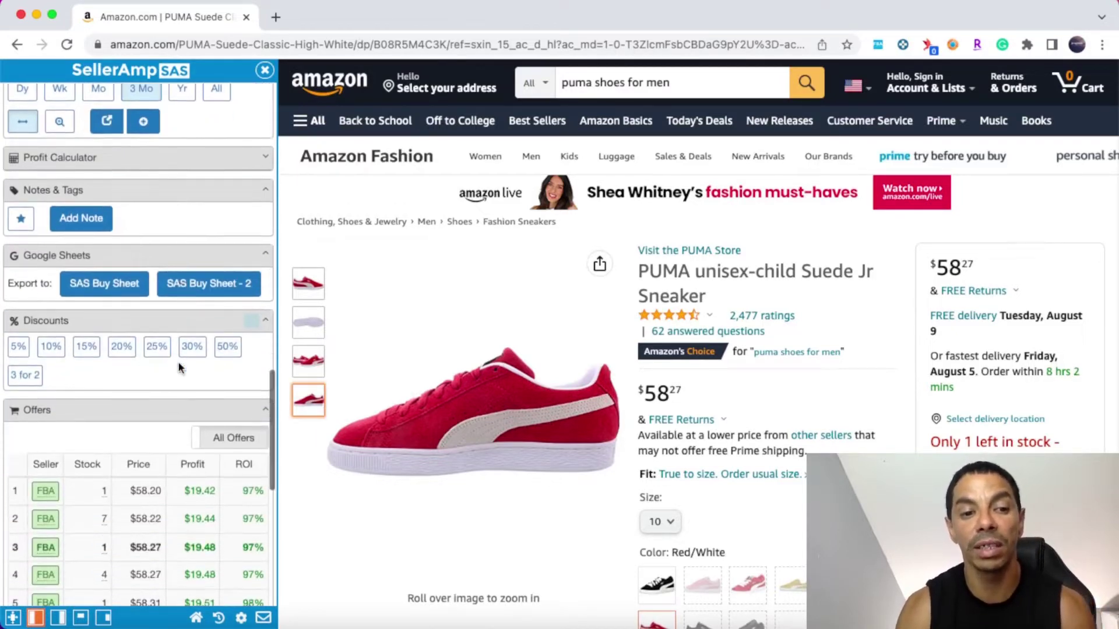
scroll(179, 366, down, 2)
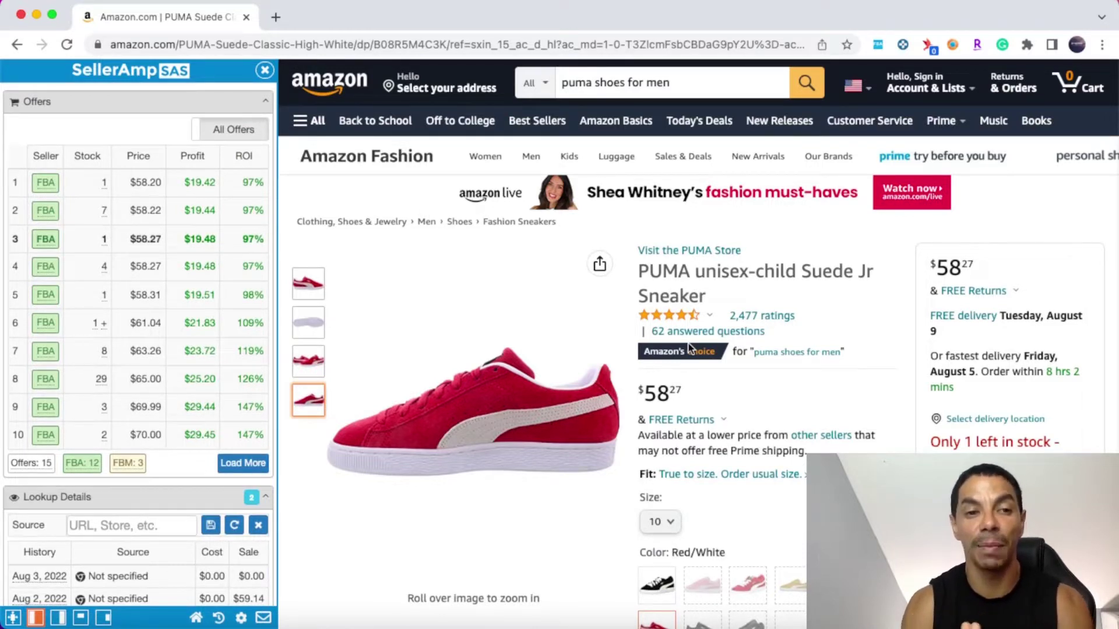
Examine the Keepa price history, sales rank and offer count charts on the PUMA sneaker's product page.
scroll(778, 359, down, 2)
scroll(777, 360, down, 5)
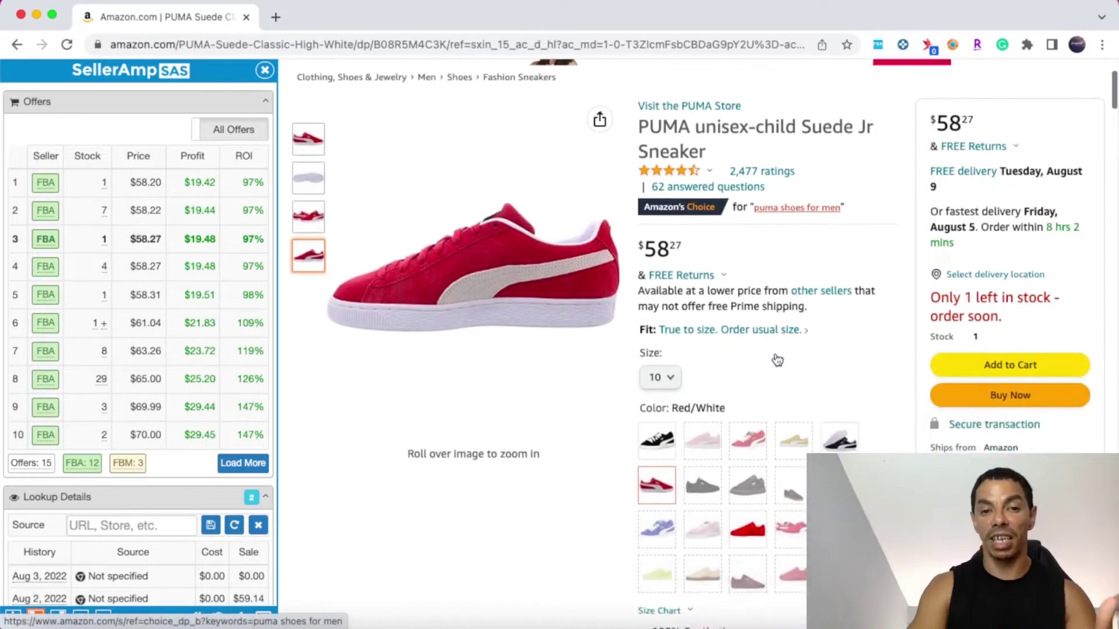
scroll(775, 359, down, 6)
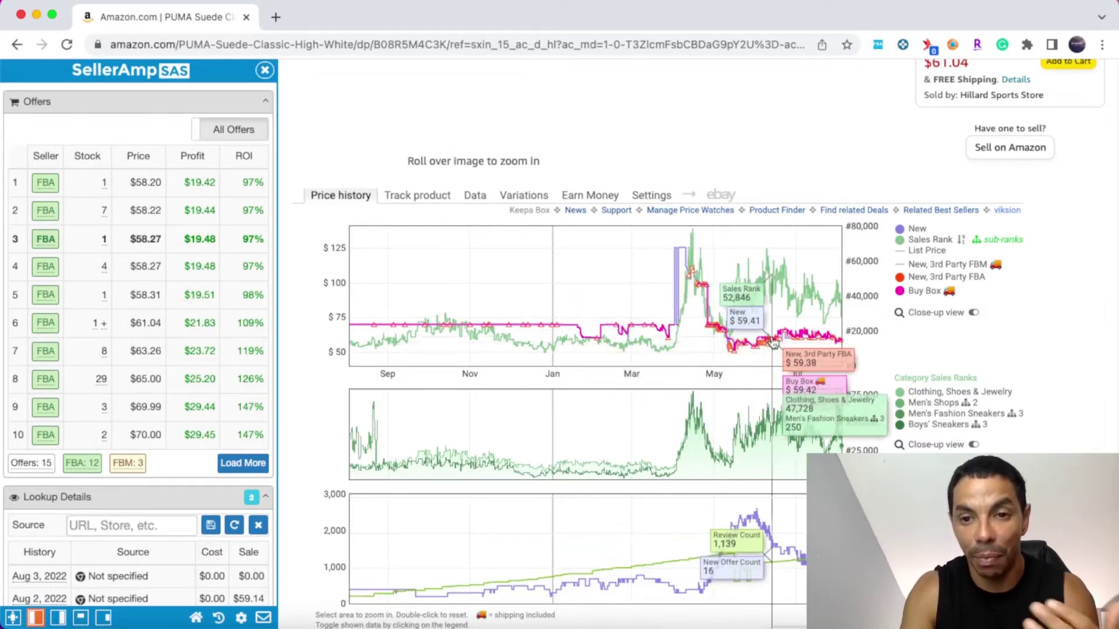
scroll(812, 332, up, 3)
scroll(810, 331, down, 5)
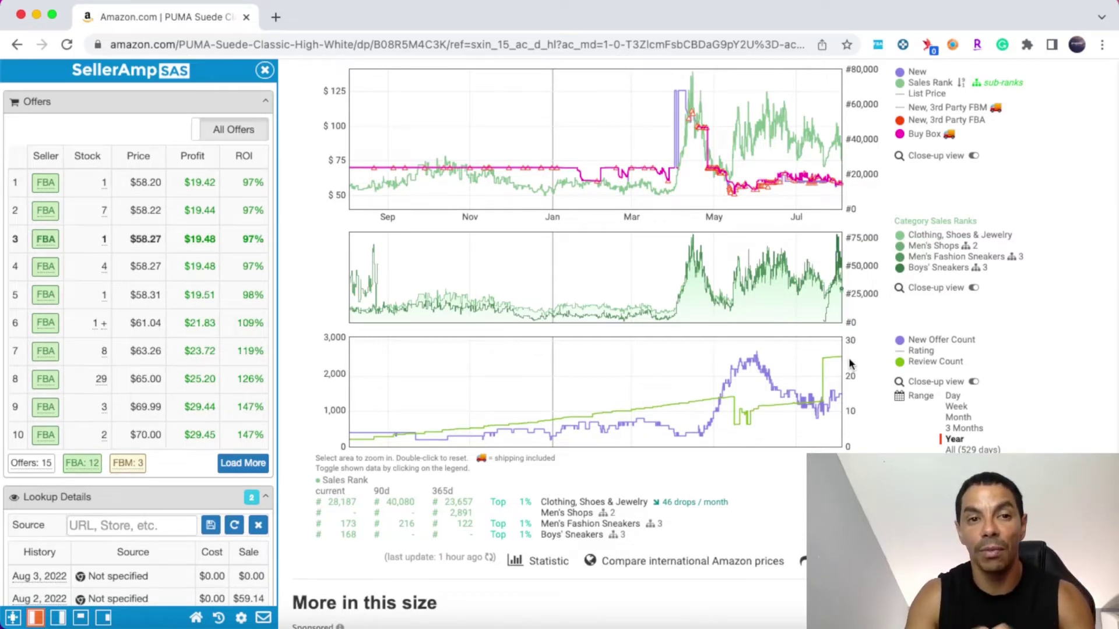
scroll(848, 358, up, 15)
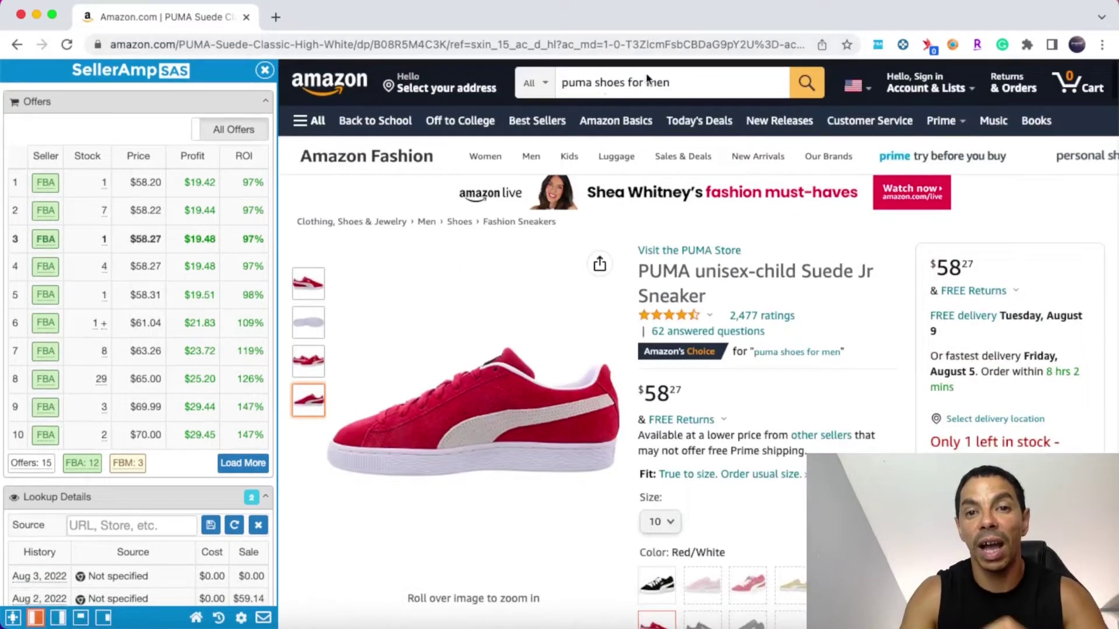
click(717, 83)
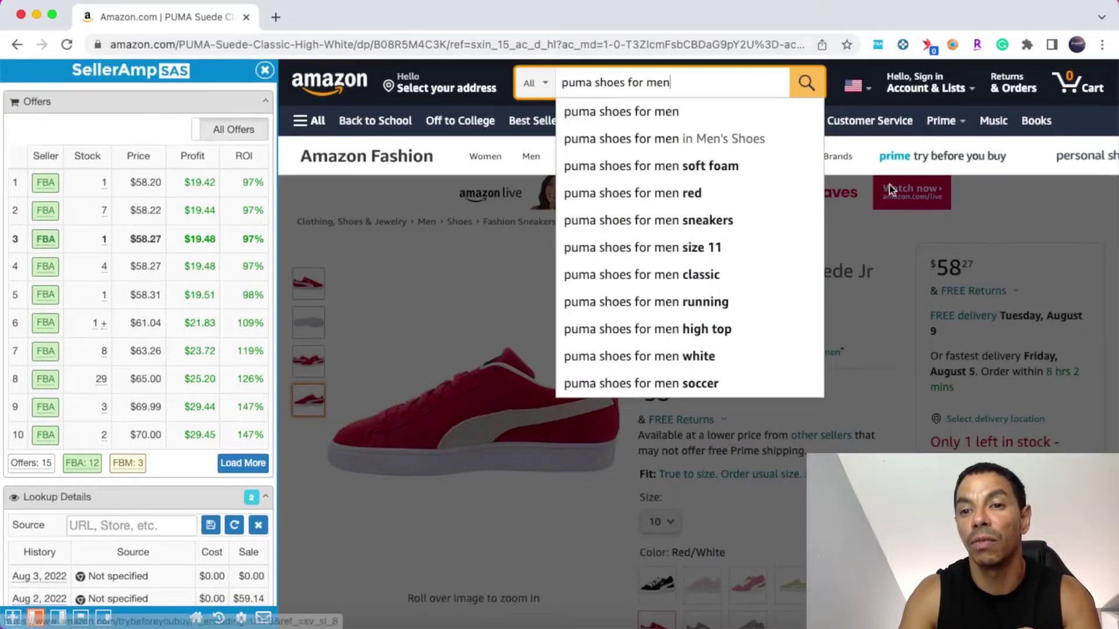
mouse_move(933, 156)
scroll(766, 258, down, 3)
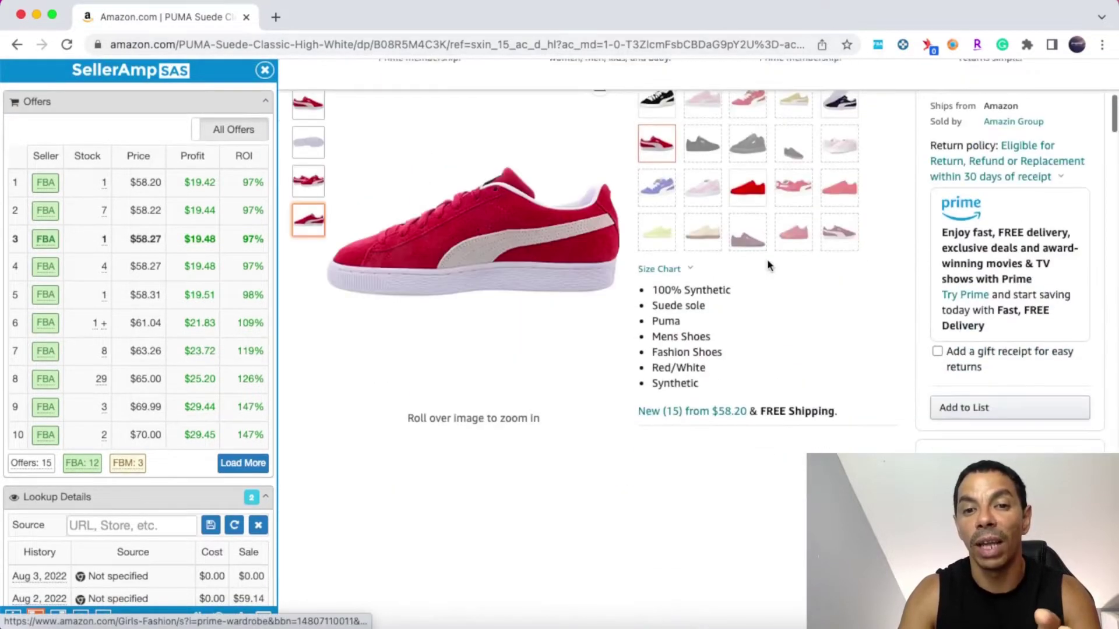
scroll(774, 363, up, 2)
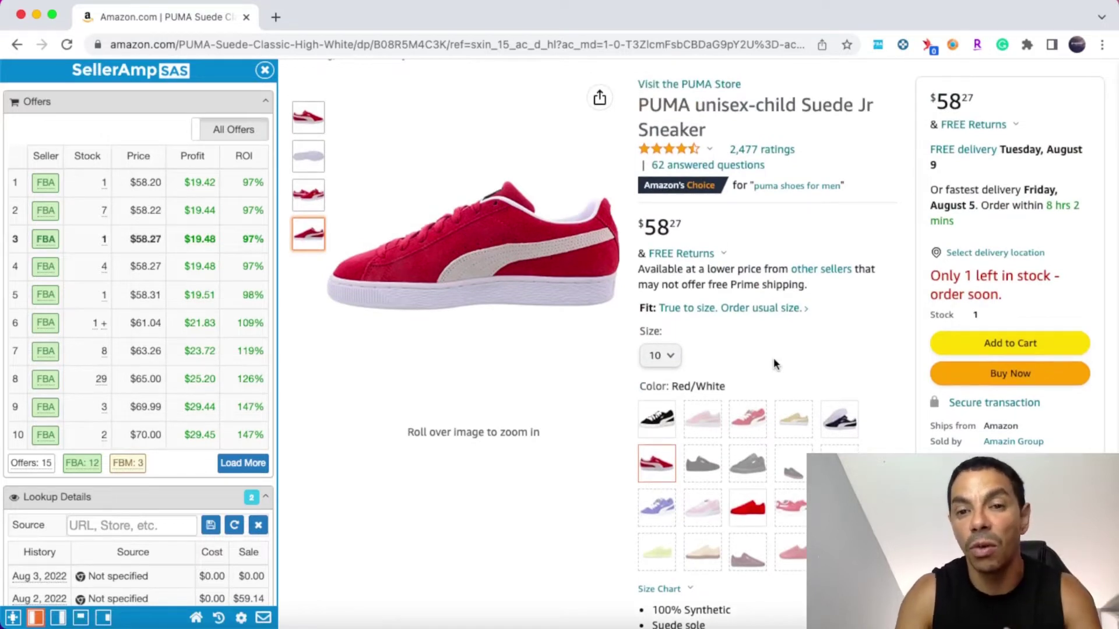
scroll(774, 362, up, 2)
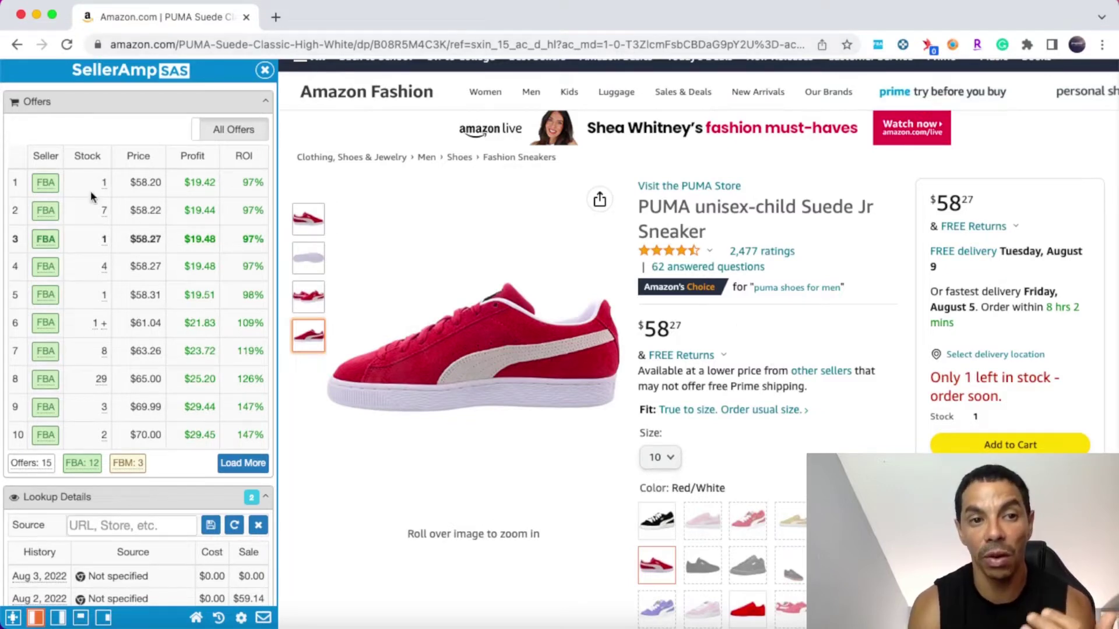
Open the SellerAmp storefront search for the first FBA seller in the sneaker's offers list.
scroll(95, 204, down, 3)
scroll(40, 159, up, 6)
scroll(47, 192, down, 3)
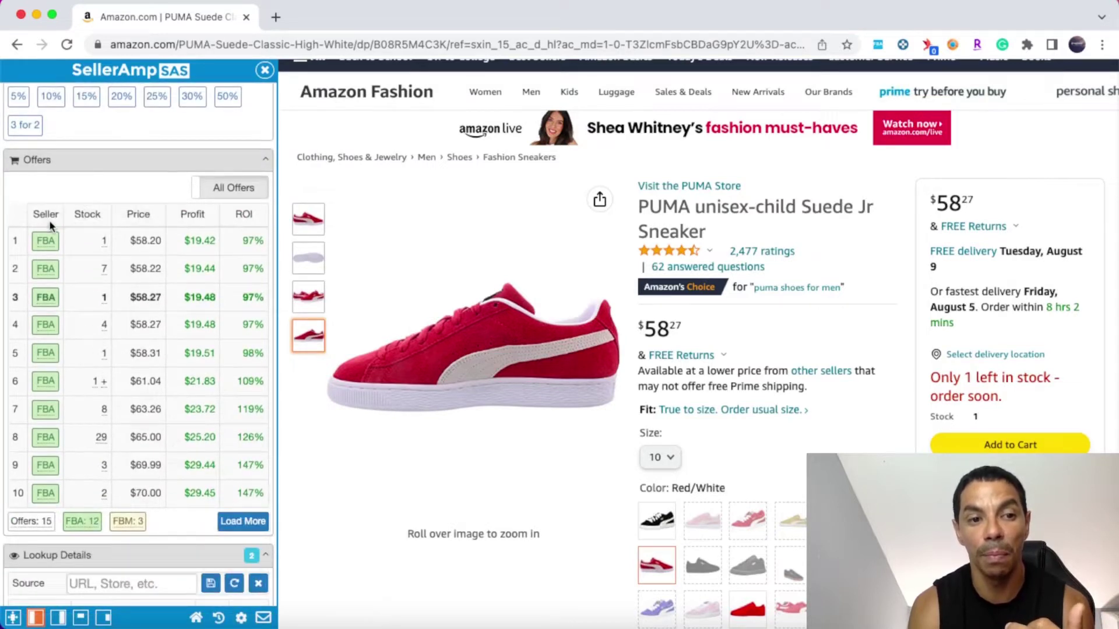
mouse_move(48, 240)
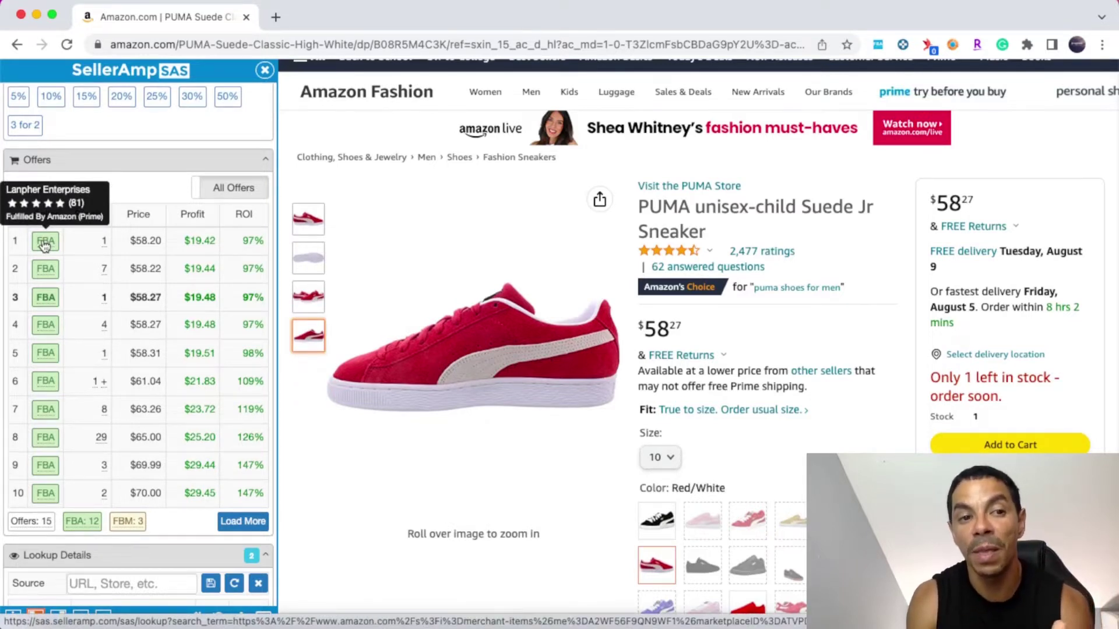
click(44, 245)
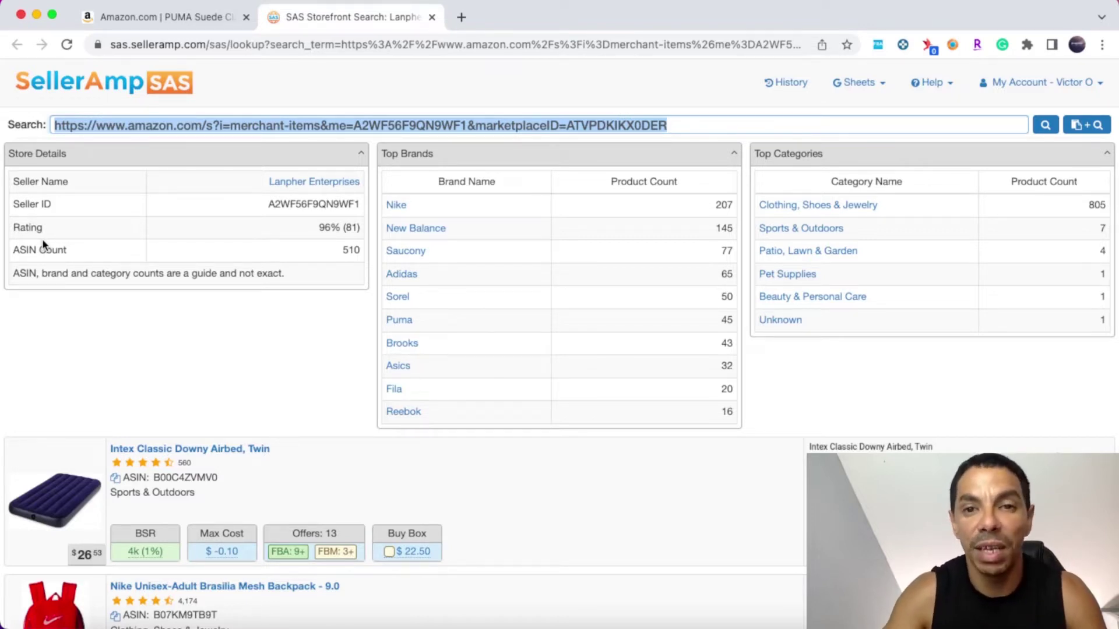
Examine the seller's store details, top brands, top categories and first product listings, including their ranks, prices and Keepa charts.
scroll(113, 289, down, 1)
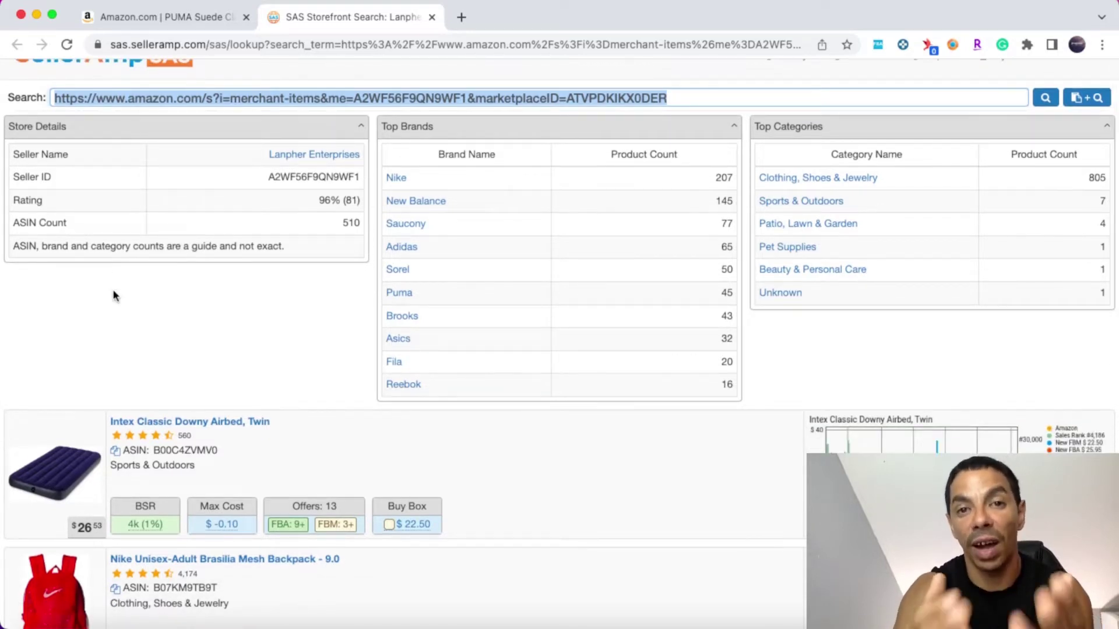
scroll(245, 292, down, 5)
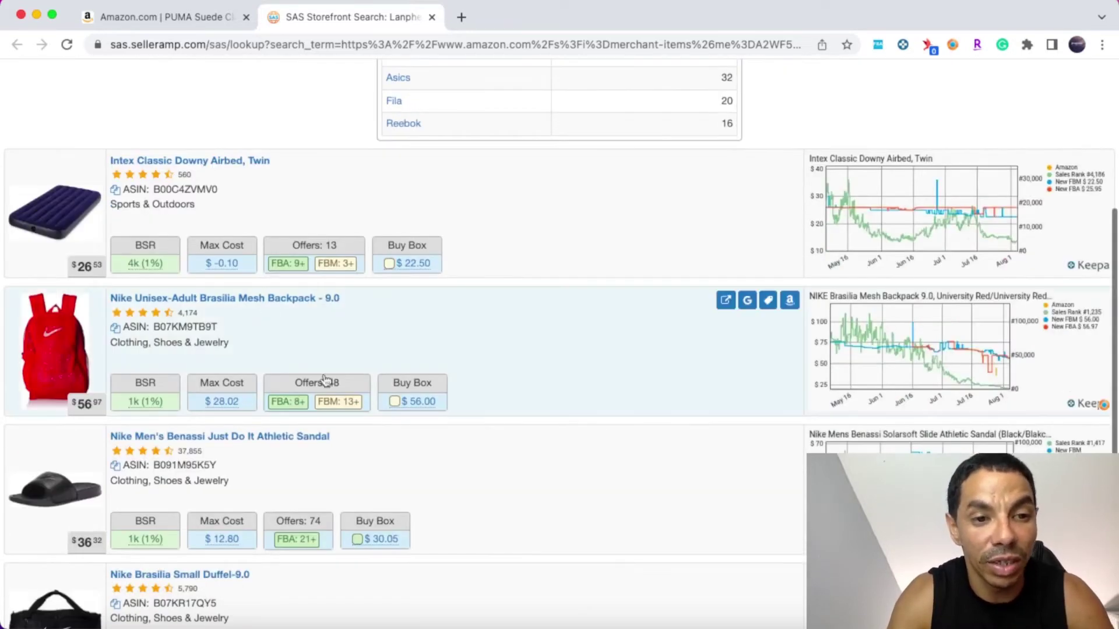
scroll(325, 380, down, 1)
scroll(325, 380, down, 2)
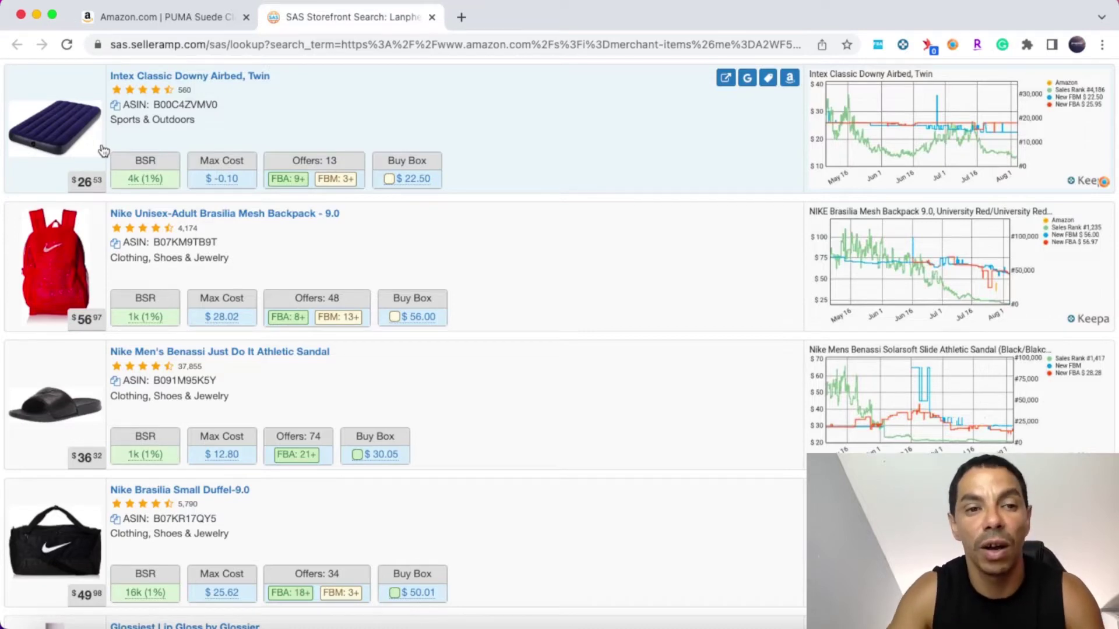
scroll(103, 150, up, 6)
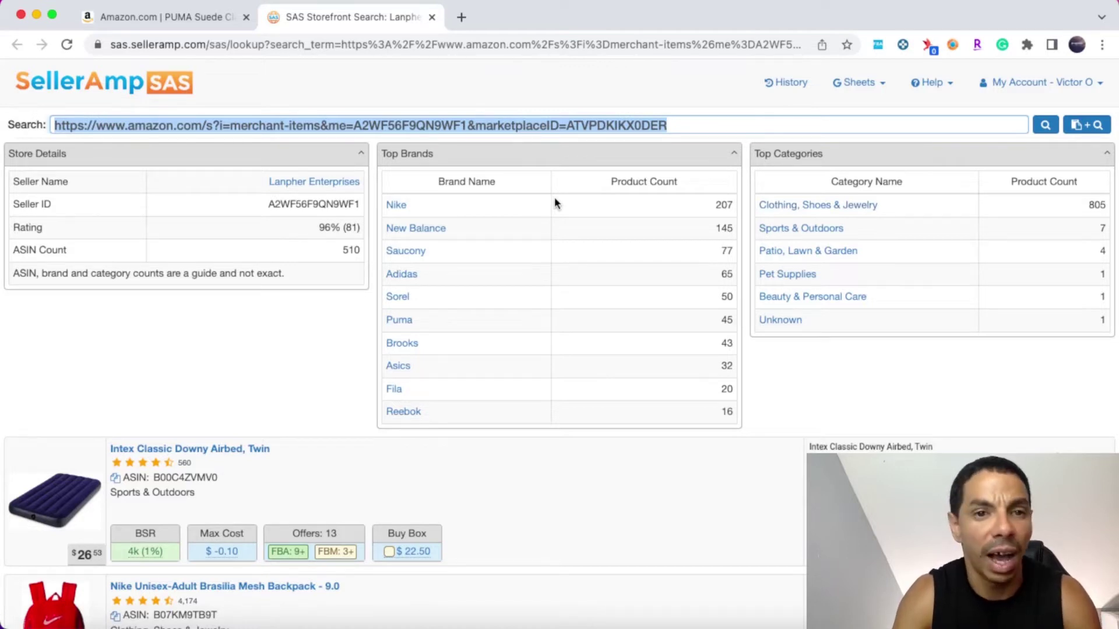
scroll(615, 210, down, 1)
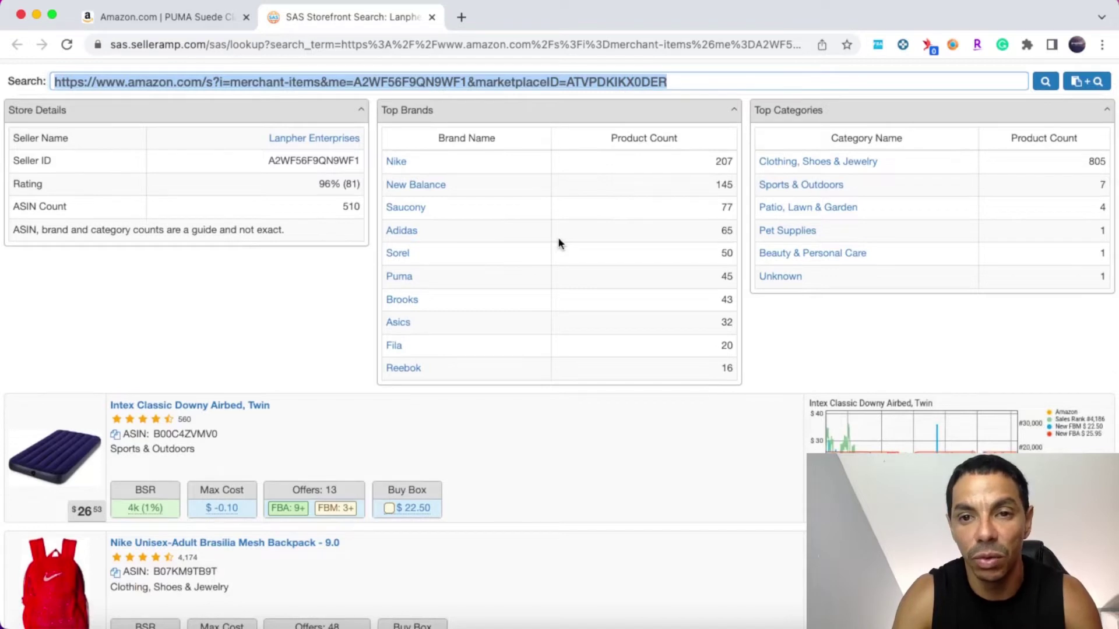
scroll(558, 240, down, 1)
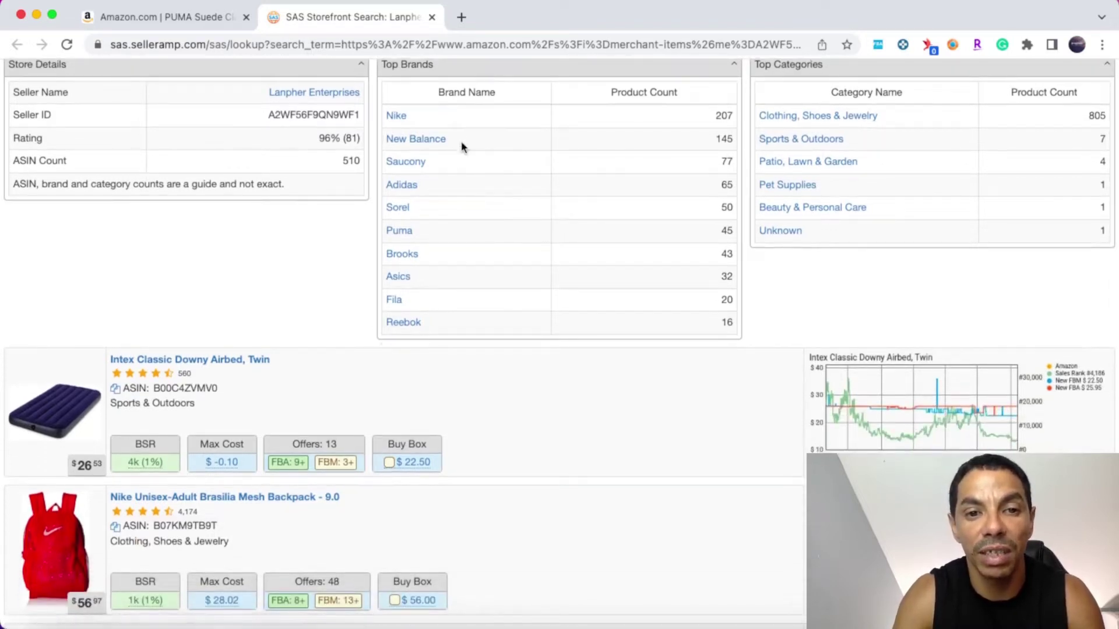
scroll(493, 299, down, 1)
scroll(493, 300, down, 7)
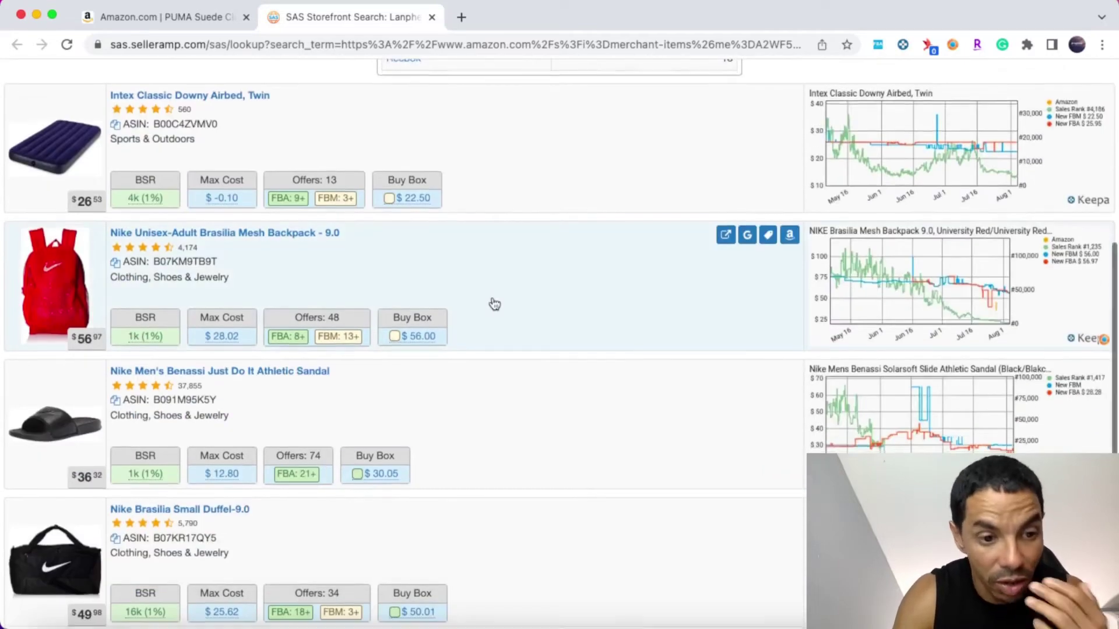
scroll(494, 303, down, 1)
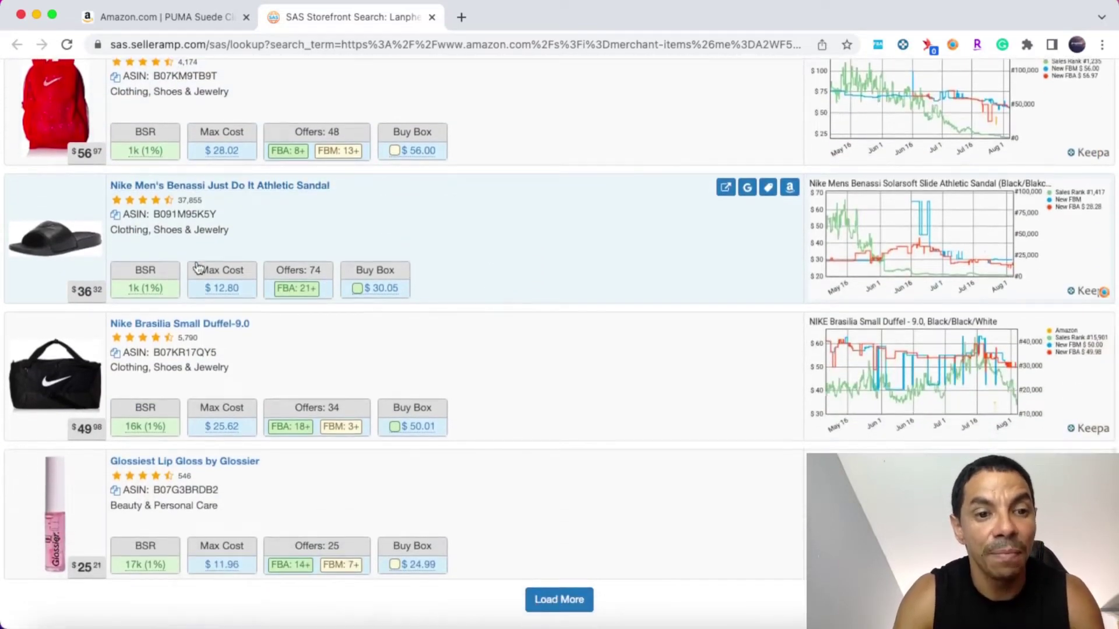
mouse_move(149, 303)
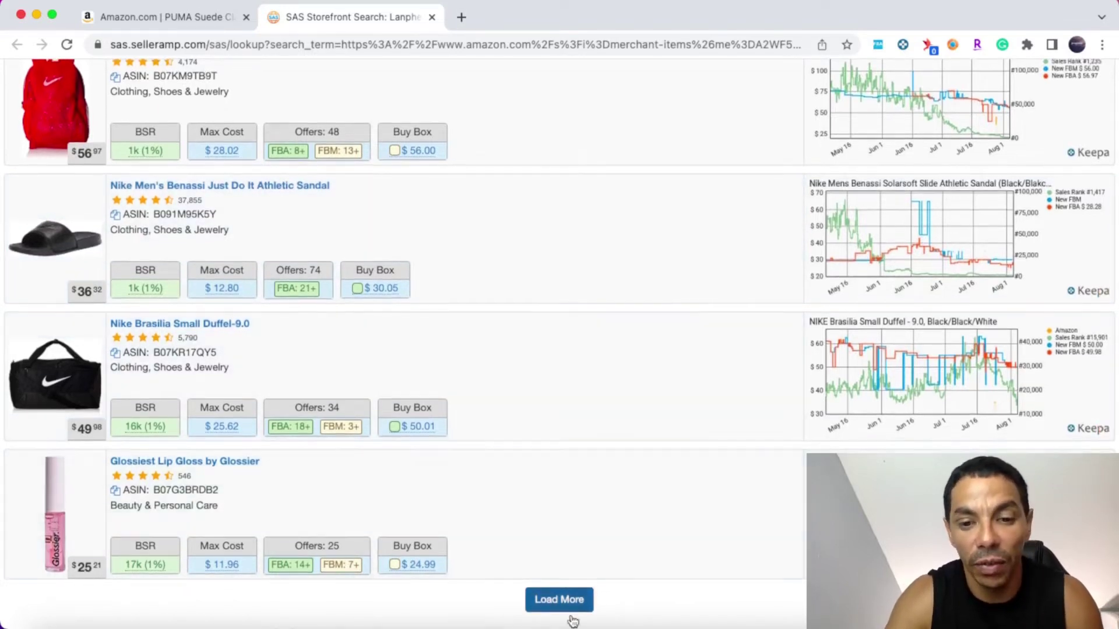
Load four more batches of the seller's storefront products and browse the added listings.
click(560, 600)
scroll(574, 609, down, 1)
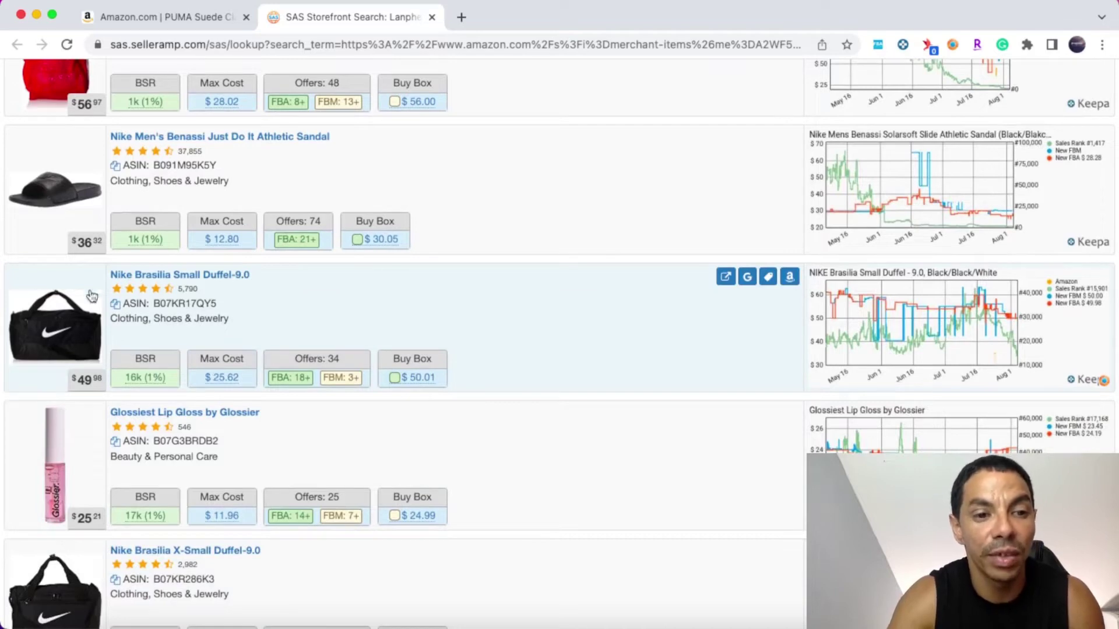
scroll(603, 435, down, 1)
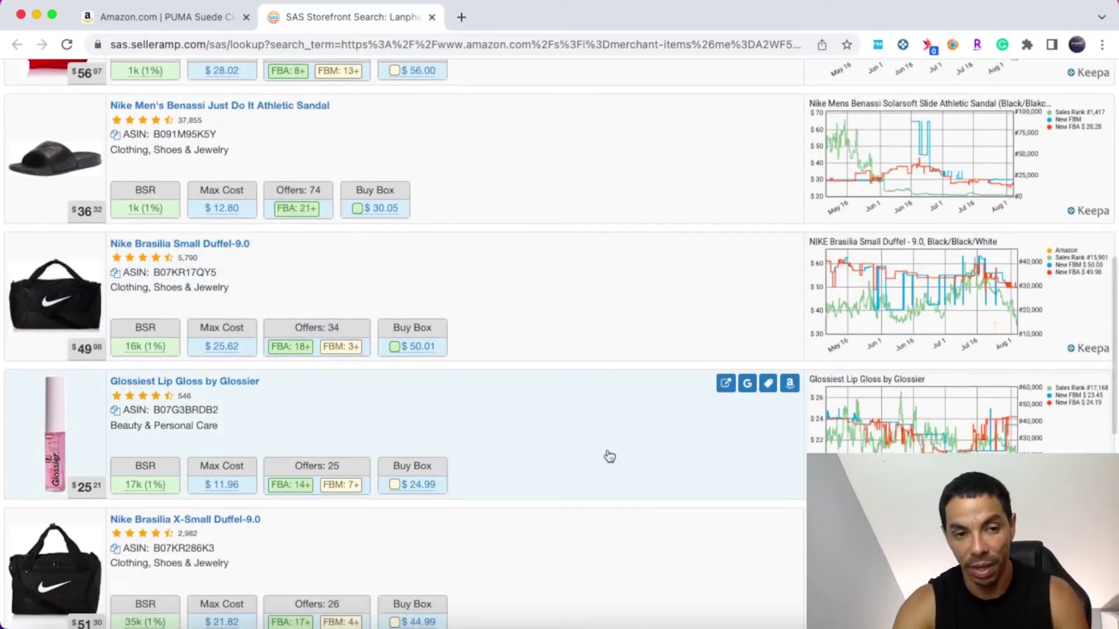
scroll(609, 456, down, 10)
scroll(608, 456, down, 3)
click(555, 606)
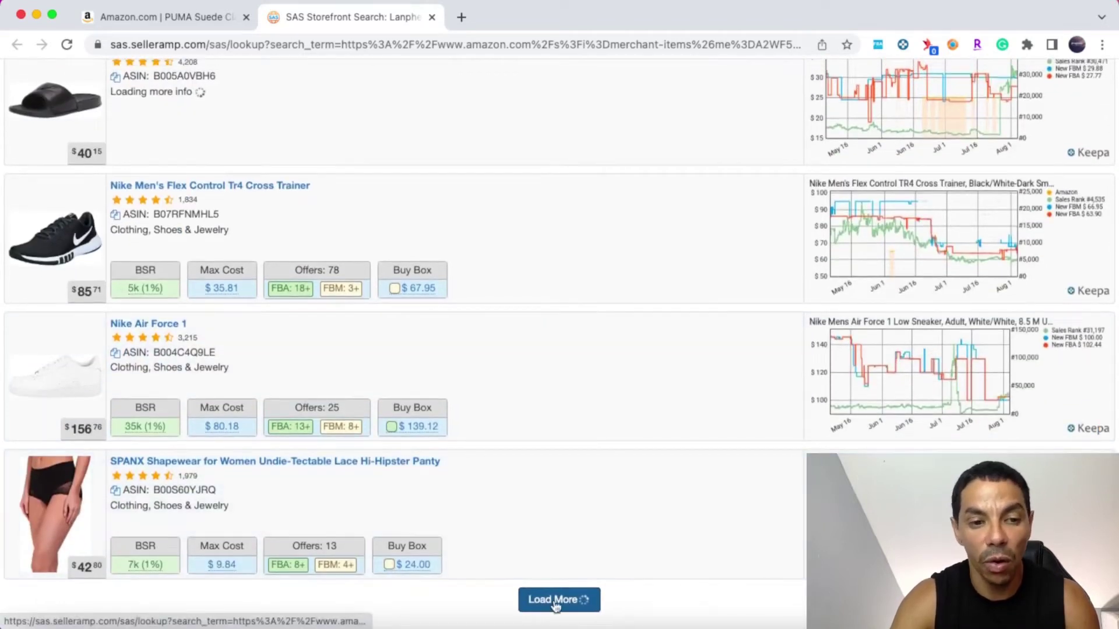
scroll(555, 606, down, 5)
scroll(555, 607, down, 8)
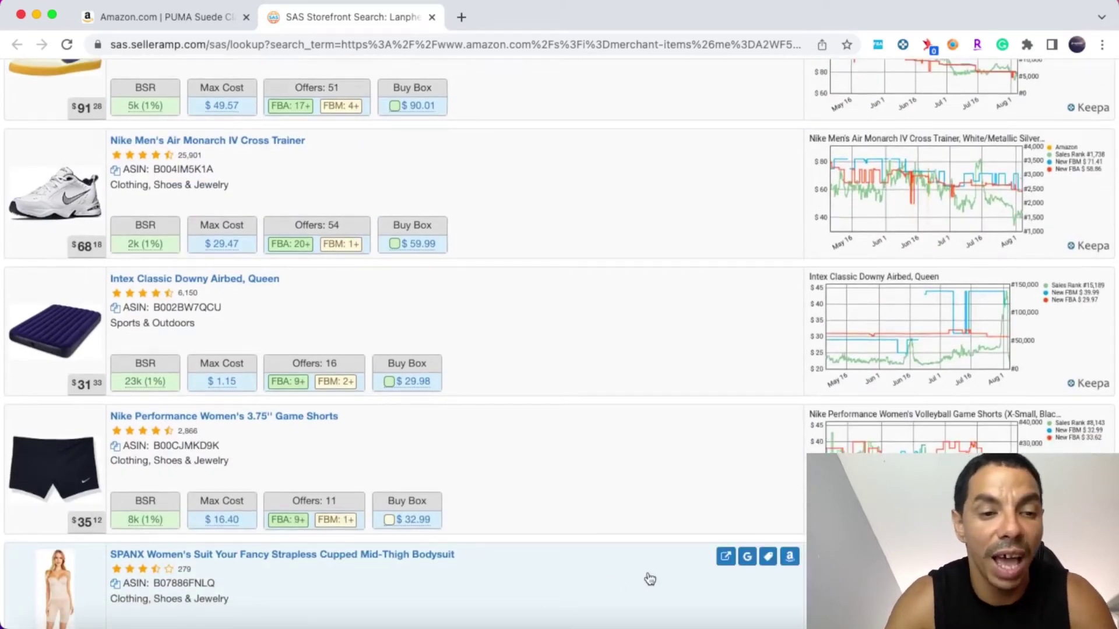
scroll(650, 579, down, 2)
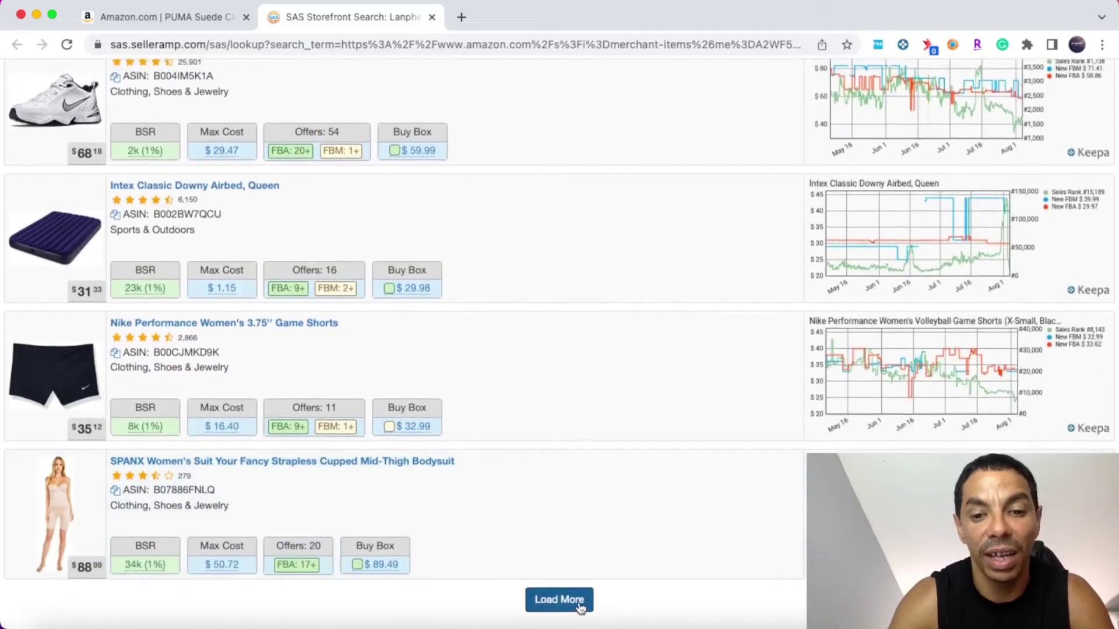
click(568, 600)
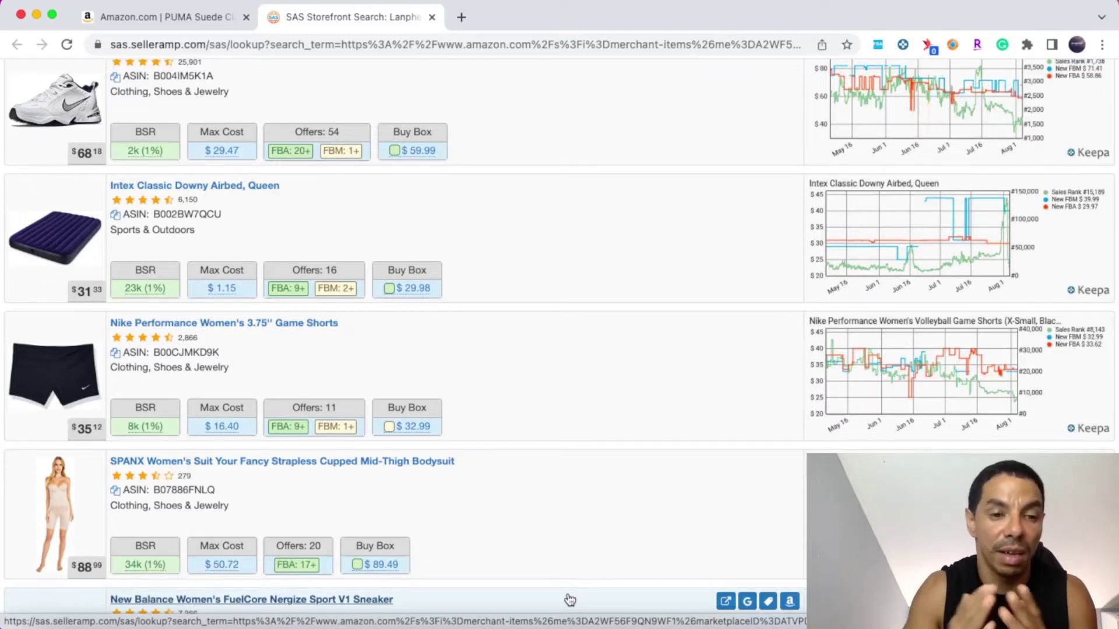
scroll(569, 600, down, 3)
click(565, 606)
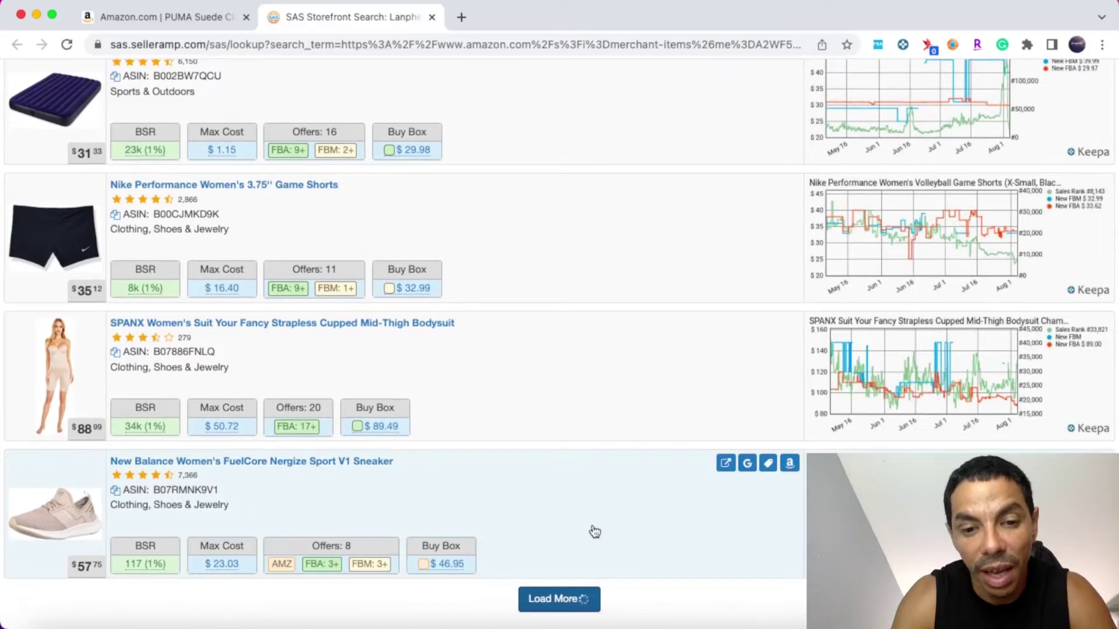
scroll(594, 531, down, 10)
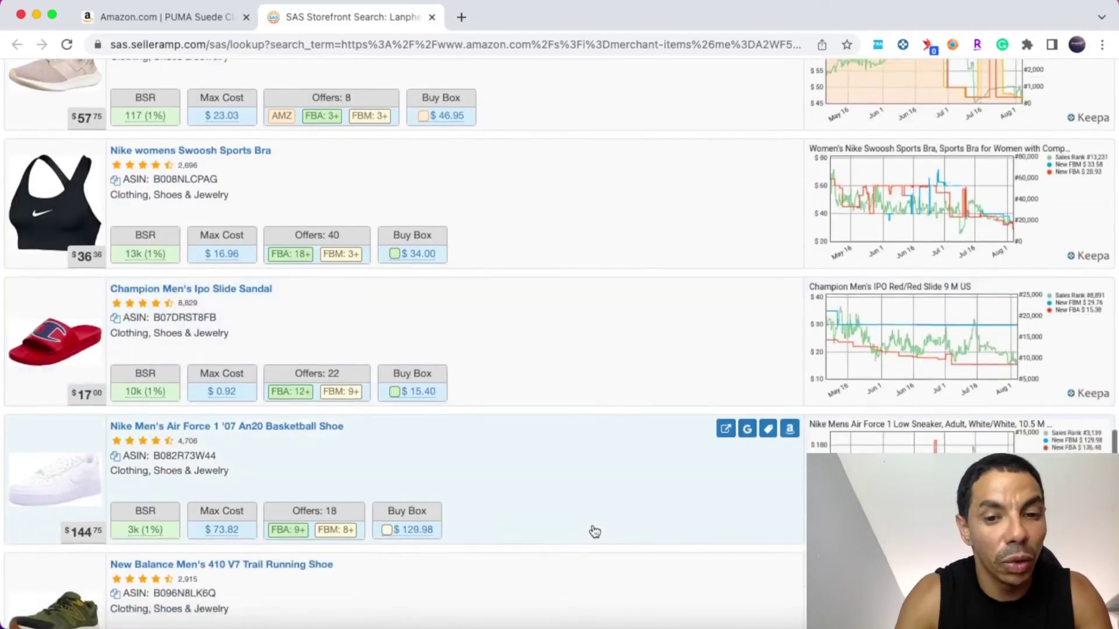
Load three more batches of the seller's storefront products, browsing the listings down to the Nike Kids Flex Runner.
scroll(594, 531, down, 13)
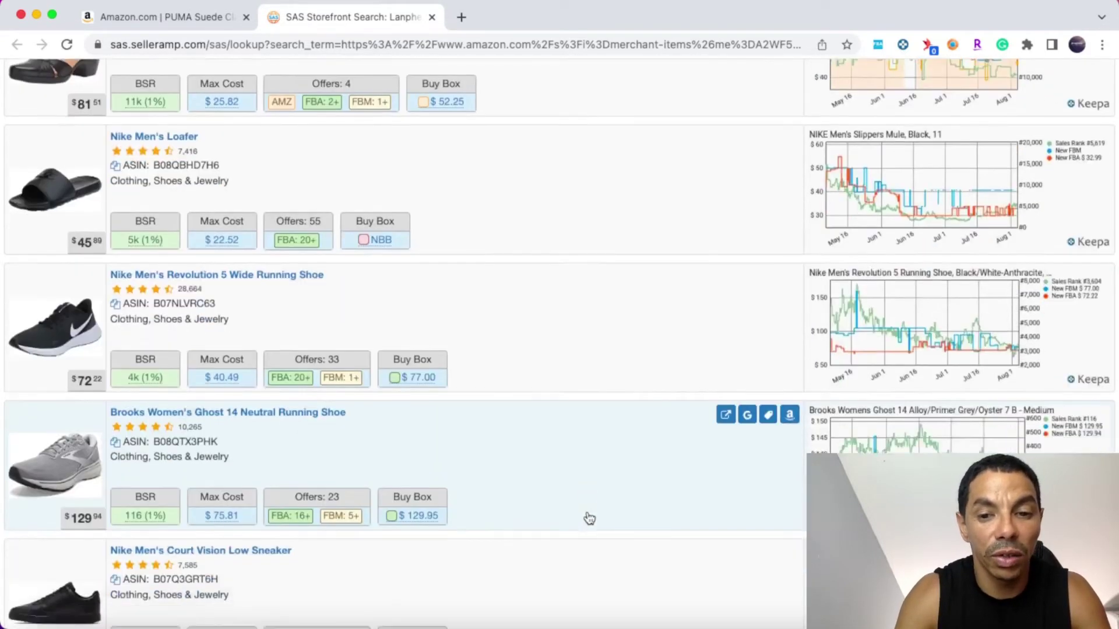
click(562, 597)
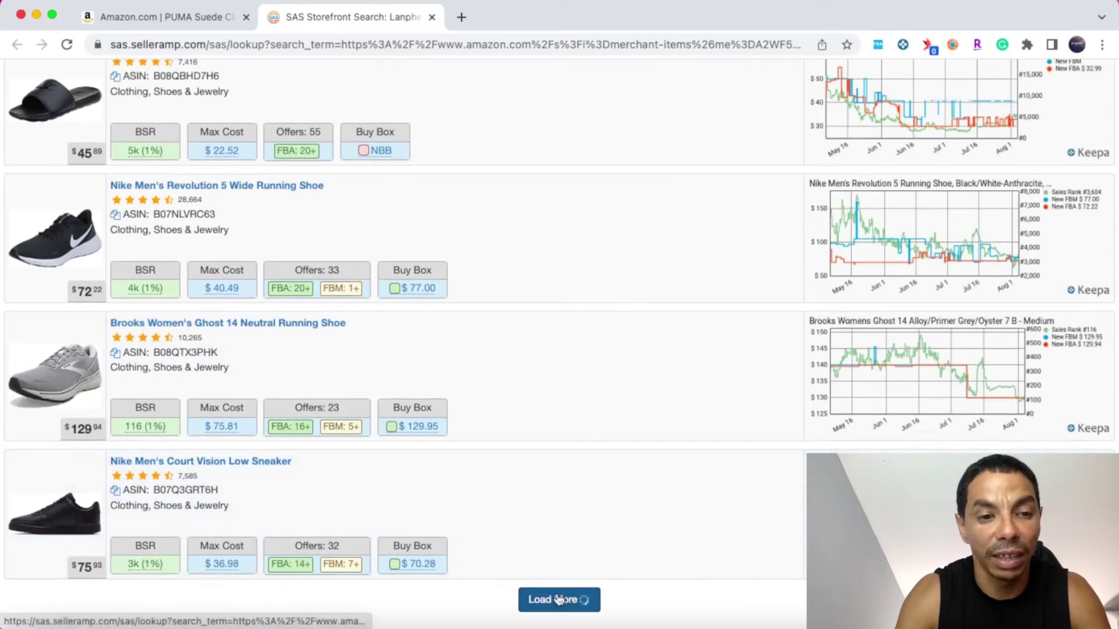
scroll(558, 600, down, 12)
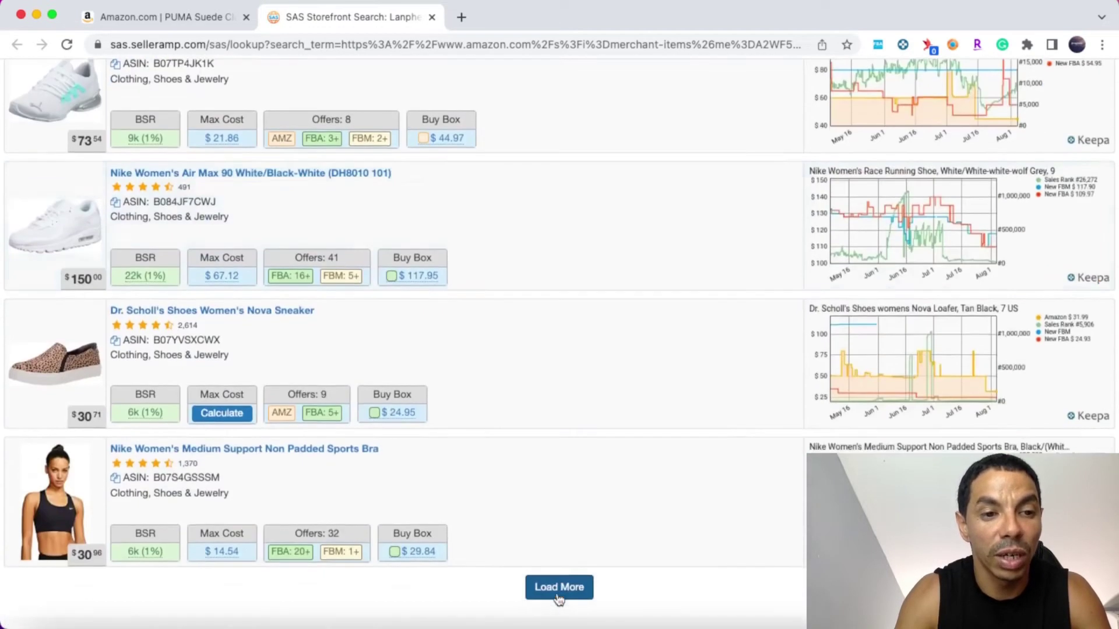
click(560, 599)
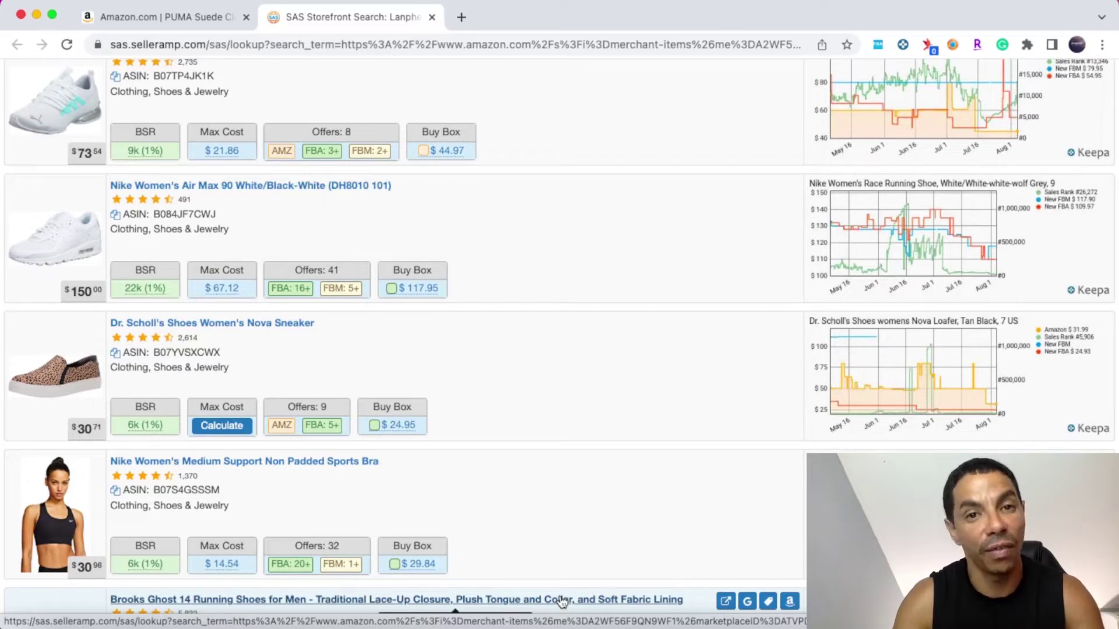
scroll(561, 601, down, 3)
scroll(561, 601, down, 3)
click(562, 599)
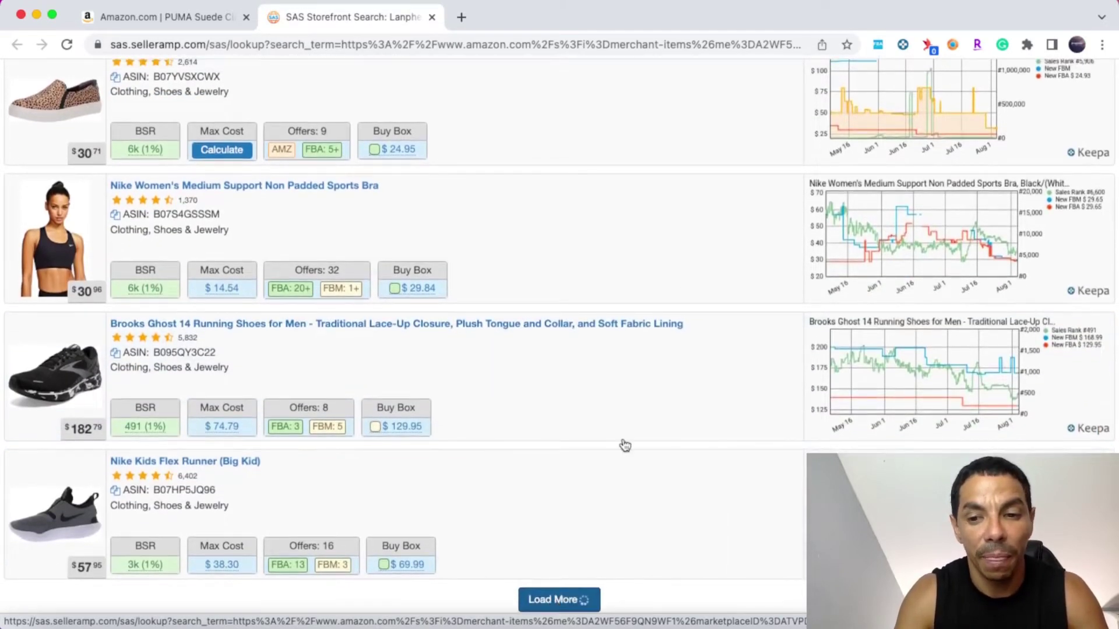
Browse the added Nike, New Balance and ASICS listings and load more products beyond the Saucony Women's Guide 14 Running Shoe.
scroll(625, 446, down, 12)
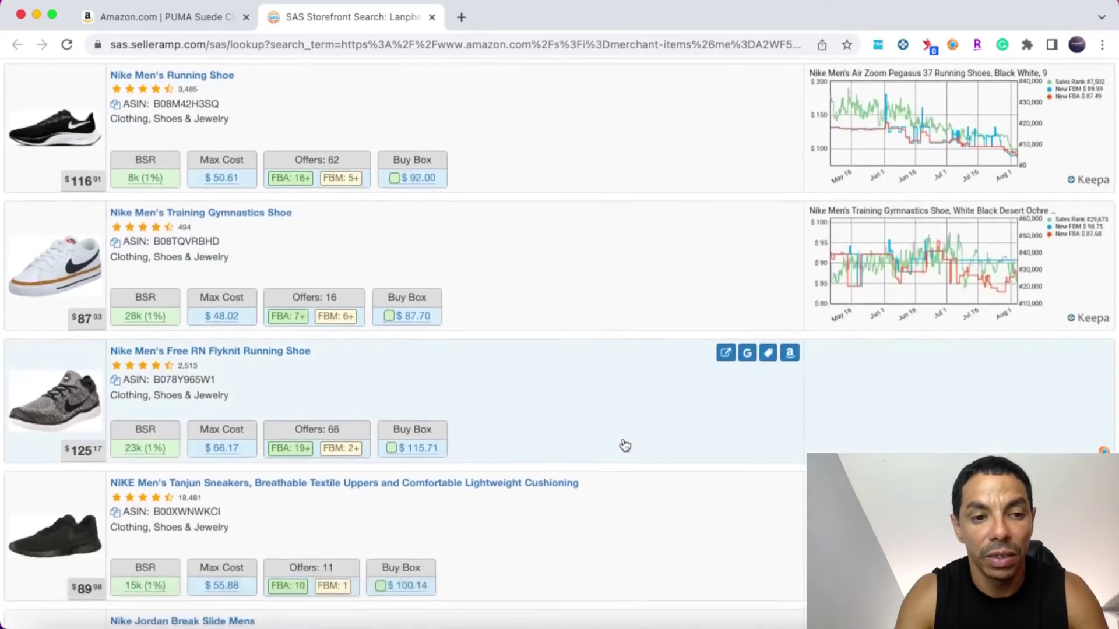
scroll(624, 445, down, 2)
scroll(622, 445, up, 3)
scroll(619, 445, down, 5)
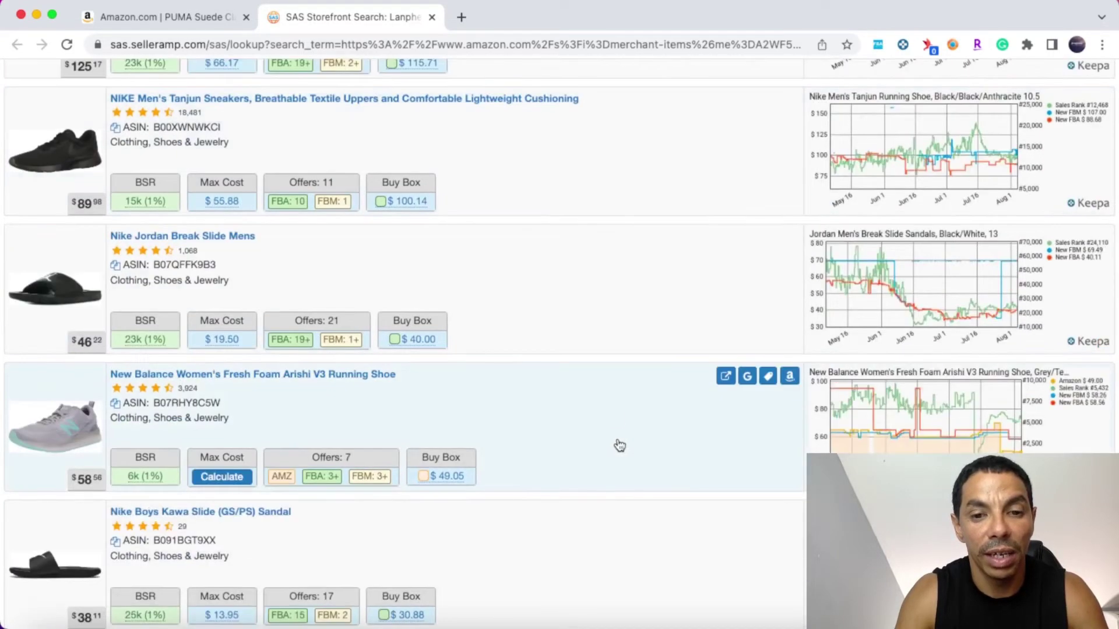
scroll(616, 424, down, 3)
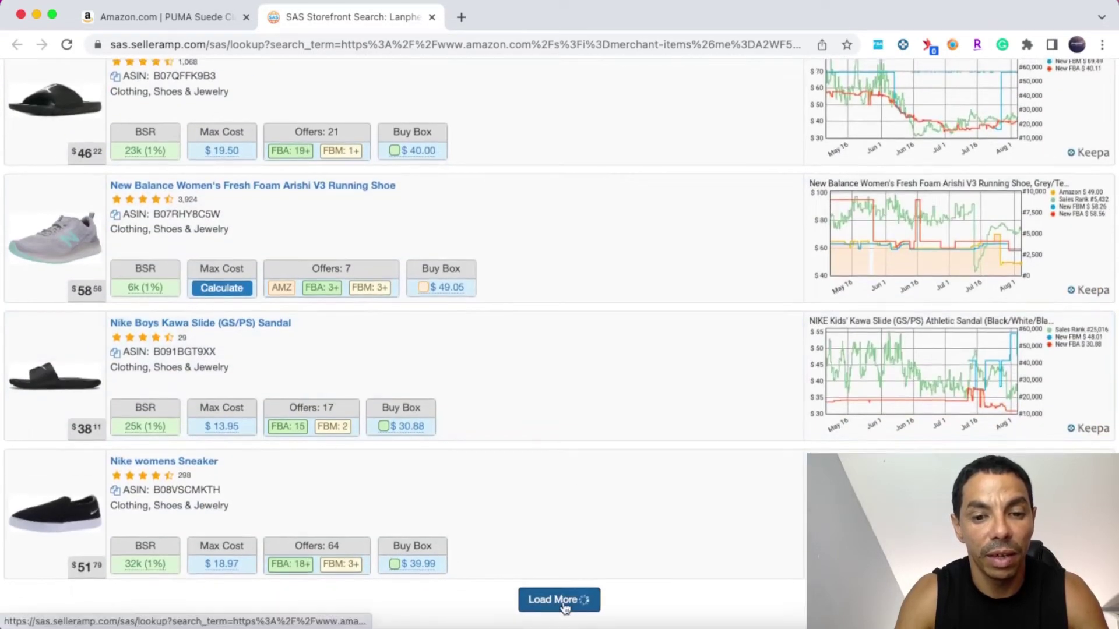
scroll(614, 429, down, 13)
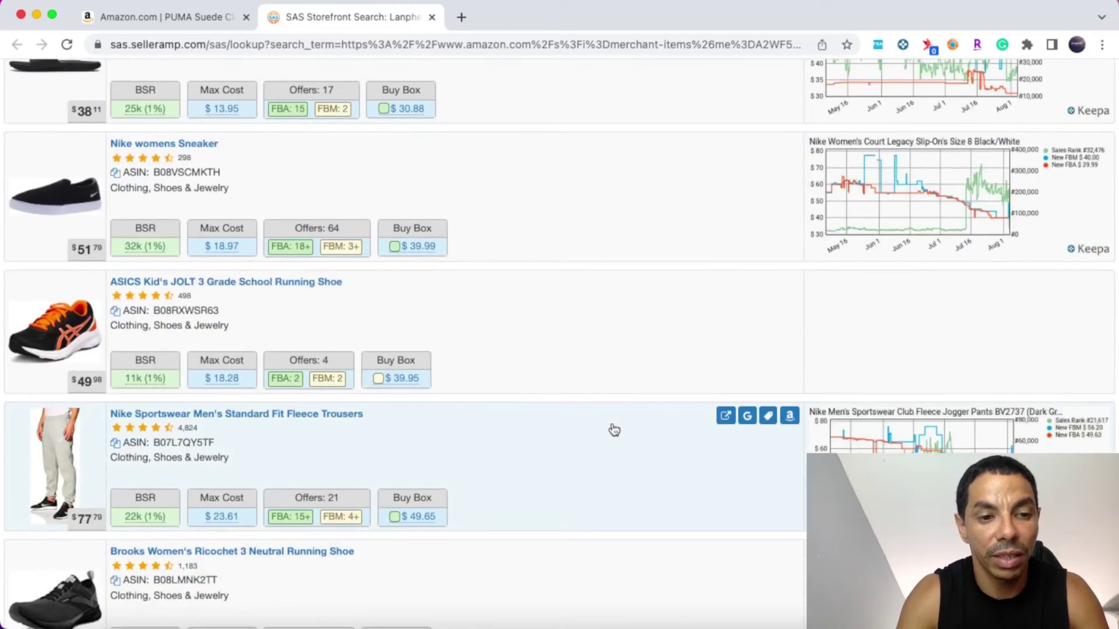
scroll(614, 430, down, 2)
click(564, 600)
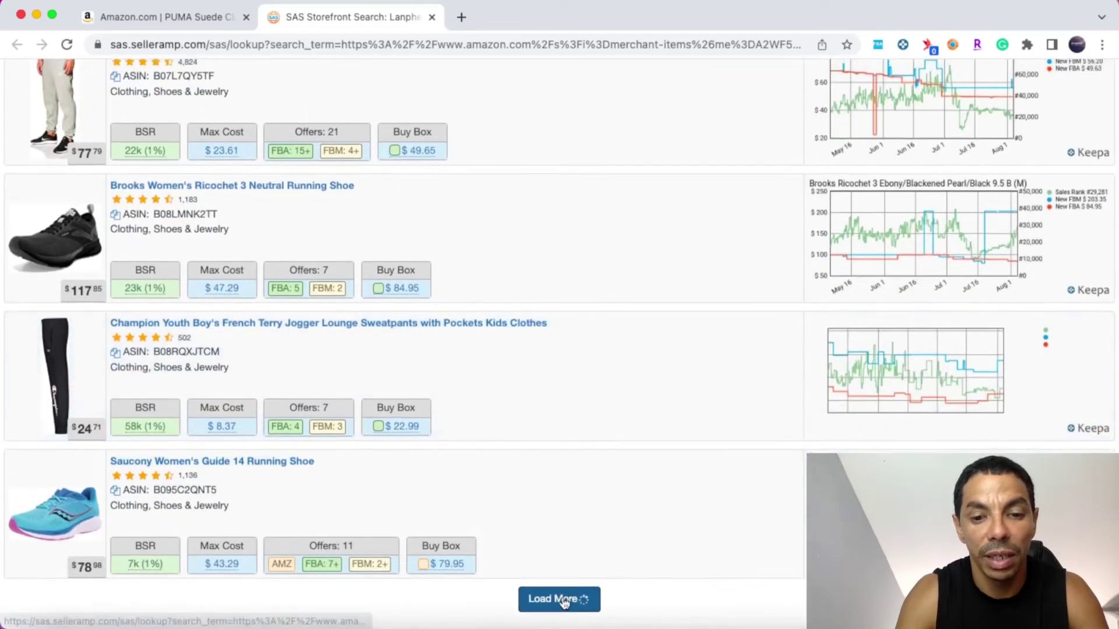
Continue through the storefront from the Nike Air Monarch to the Nike Men's Benassi sandal, loading three further product batches.
scroll(564, 604, down, 3)
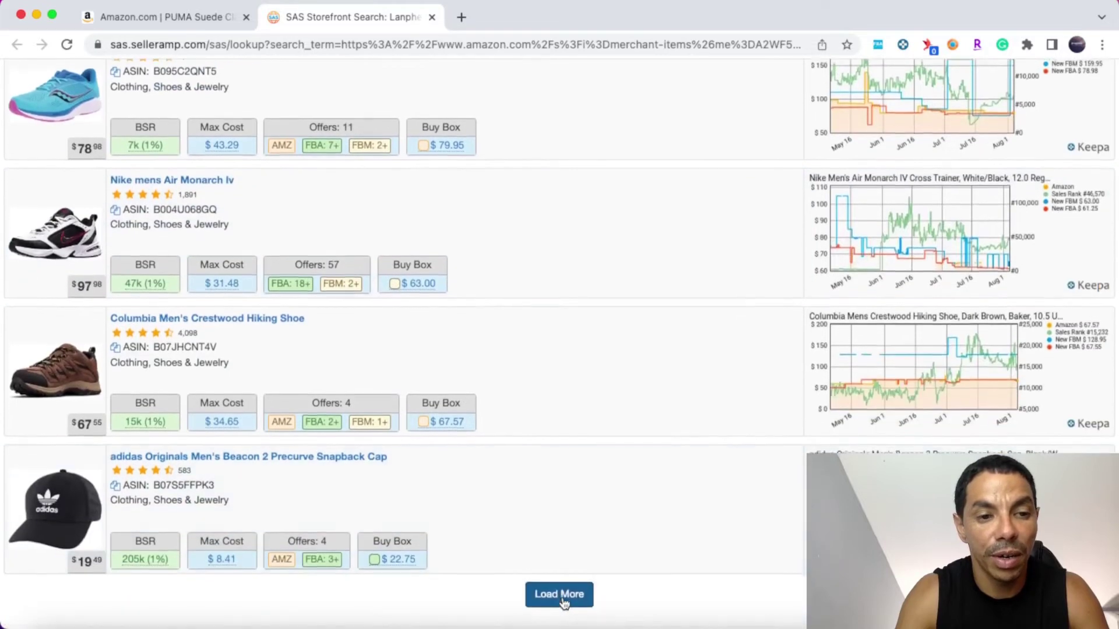
click(556, 608)
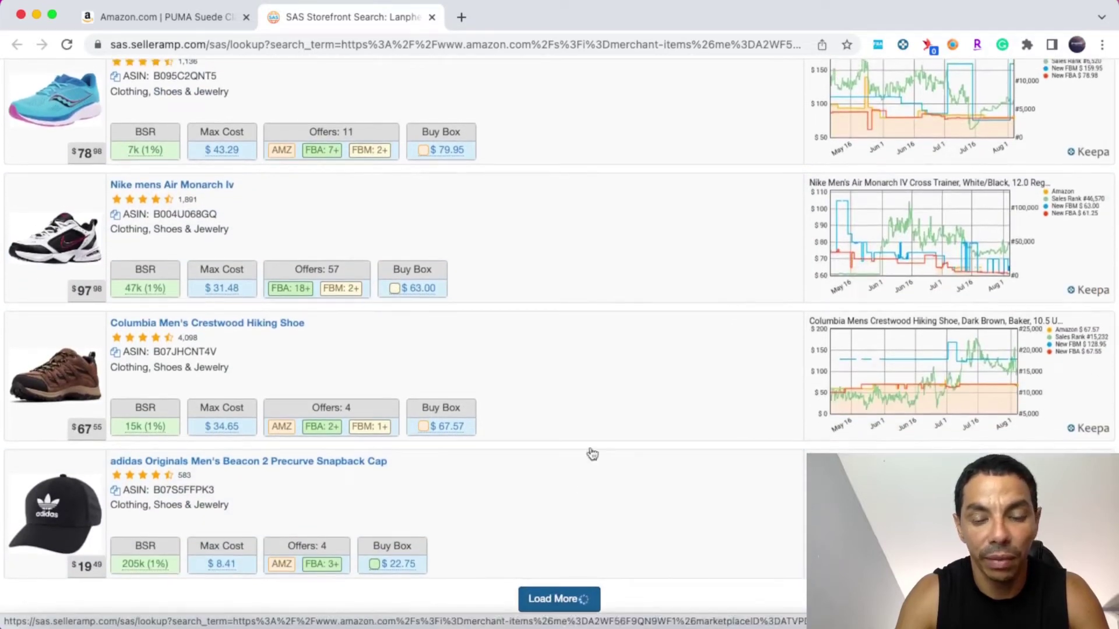
scroll(592, 454, down, 13)
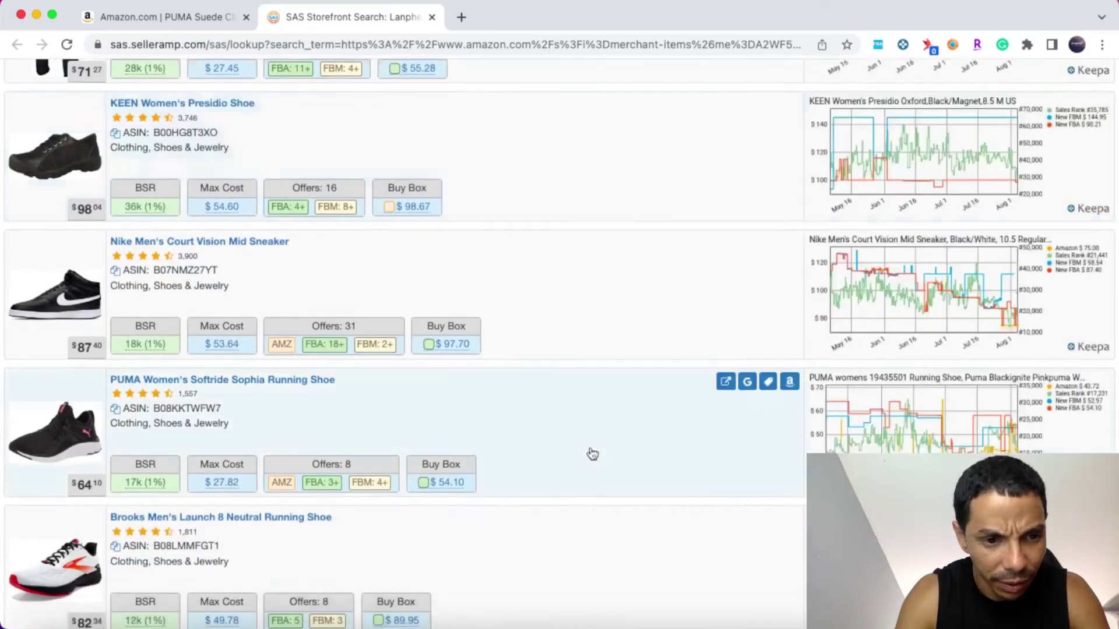
scroll(592, 454, down, 3)
click(555, 599)
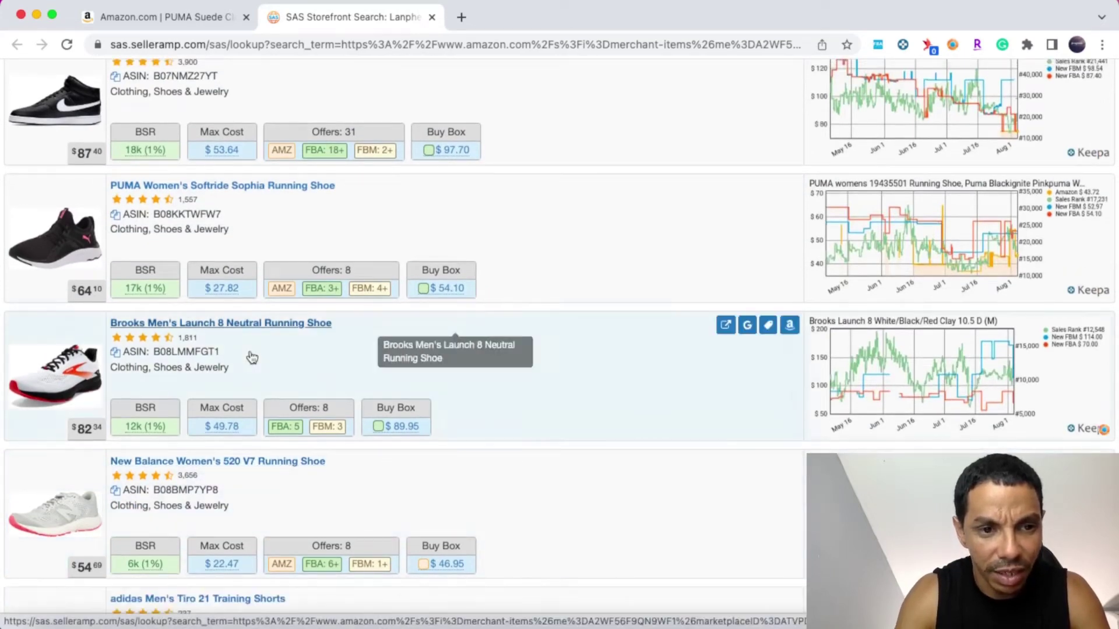
scroll(585, 402, down, 4)
scroll(585, 400, down, 6)
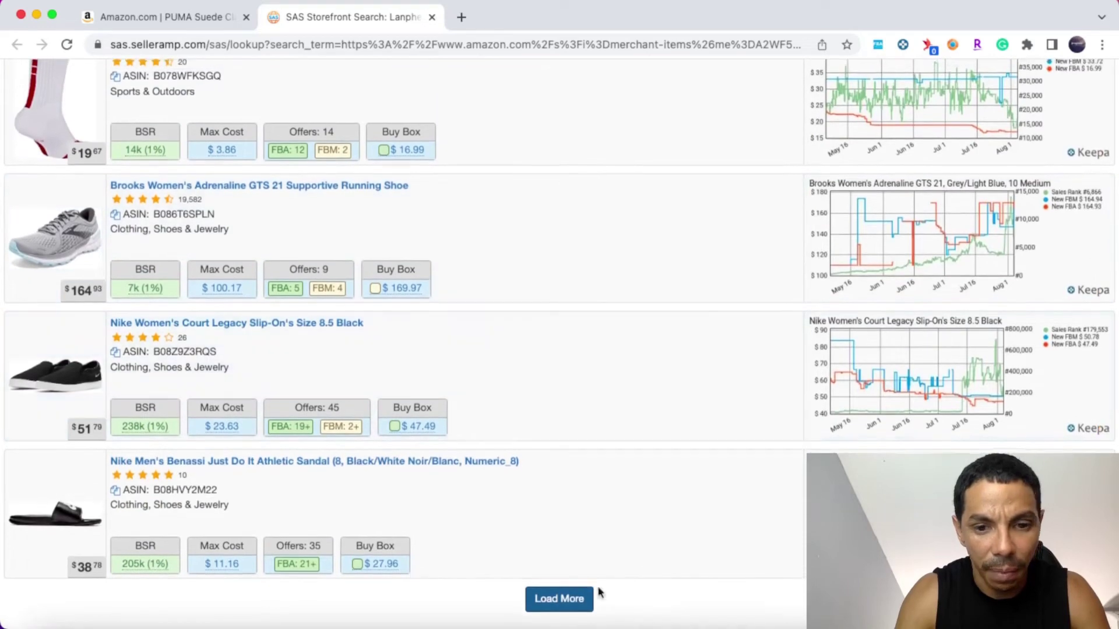
click(568, 598)
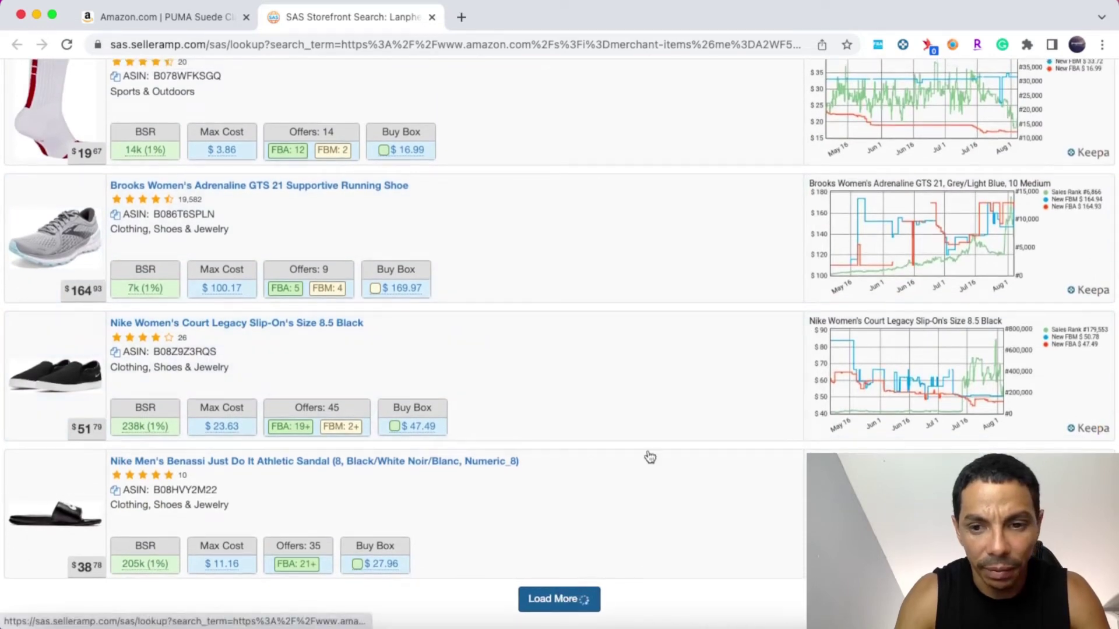
Browse the storefront listings down to the adidas Originals Men's Smooth Runner Sneaker, loading further products along the way.
scroll(650, 457, down, 9)
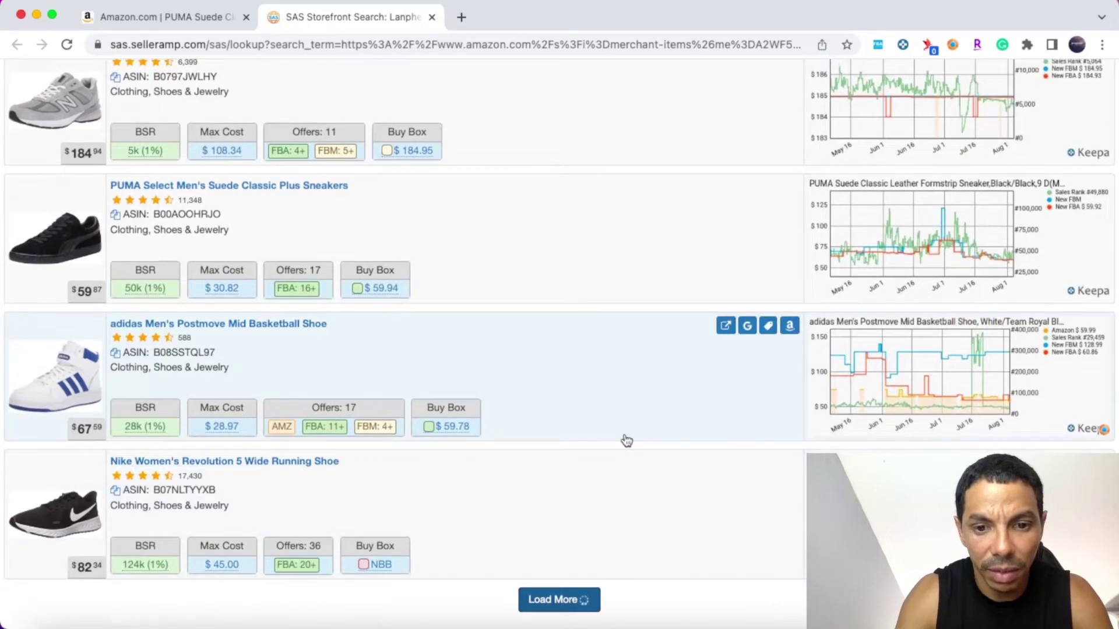
scroll(627, 441, down, 4)
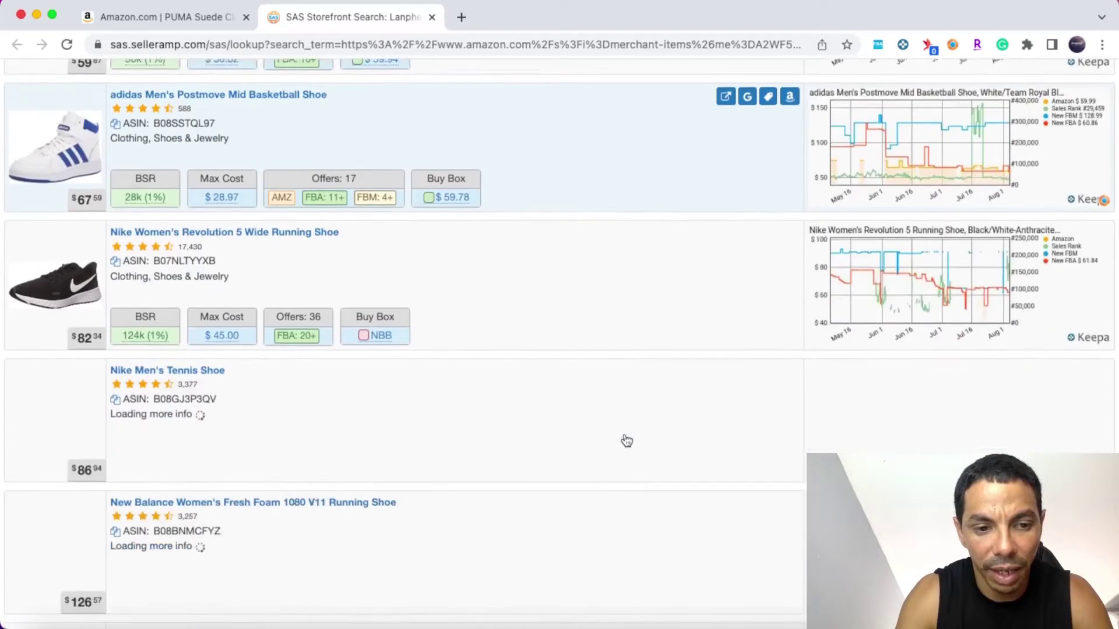
scroll(627, 441, down, 10)
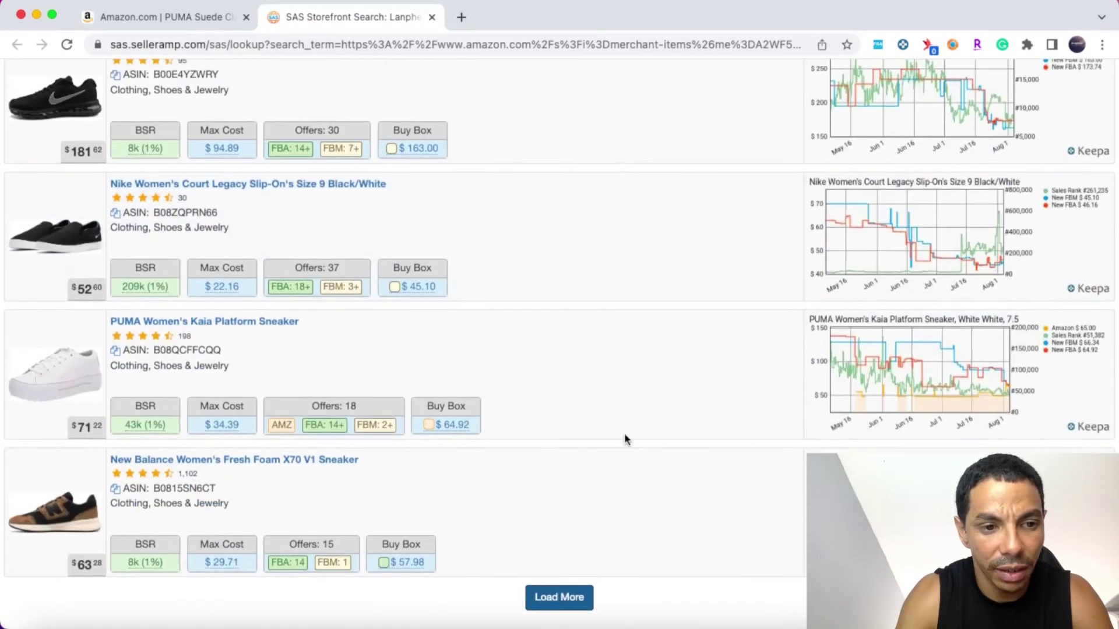
click(555, 600)
mouse_move(643, 417)
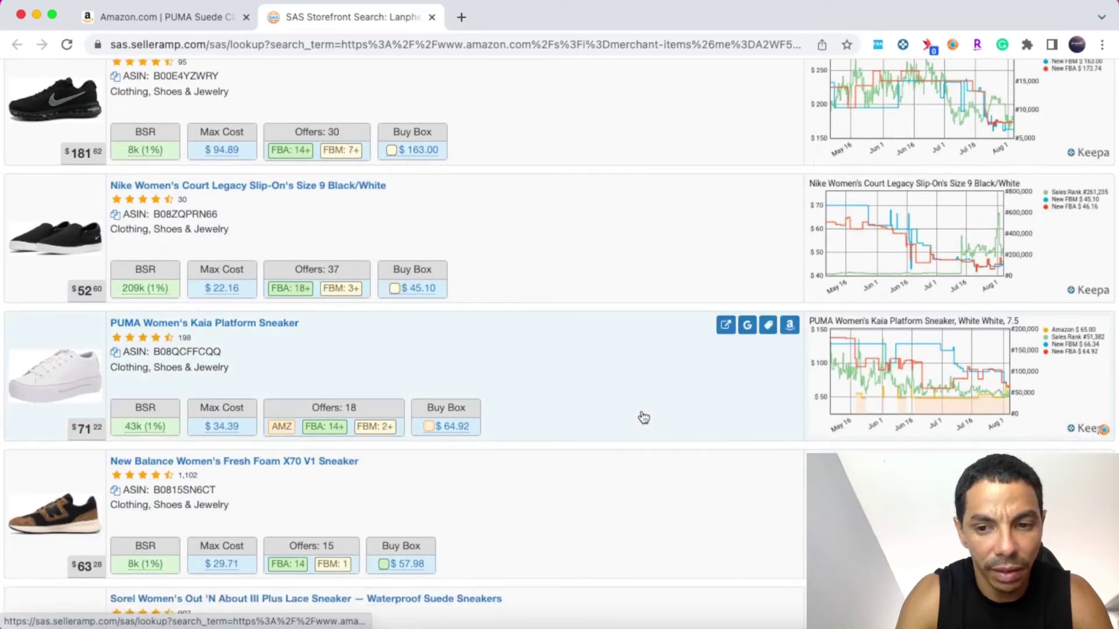
scroll(643, 417, down, 11)
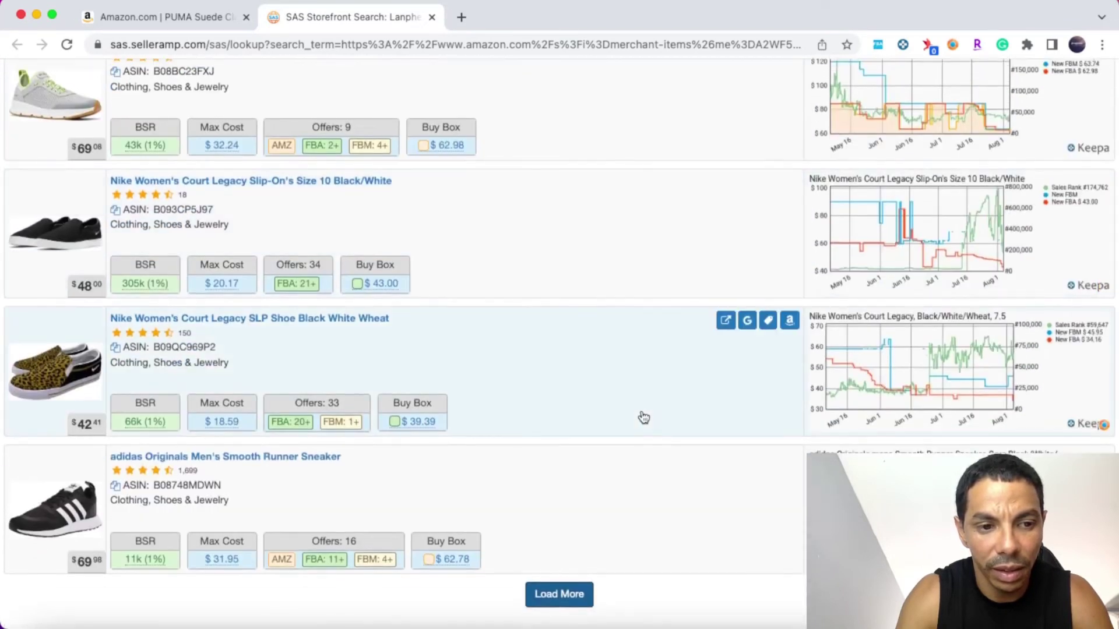
Load the products beyond the adidas Smooth Runner and browse through the New Balance Women's Fresh Foam Evare V1, extending the list again.
click(580, 600)
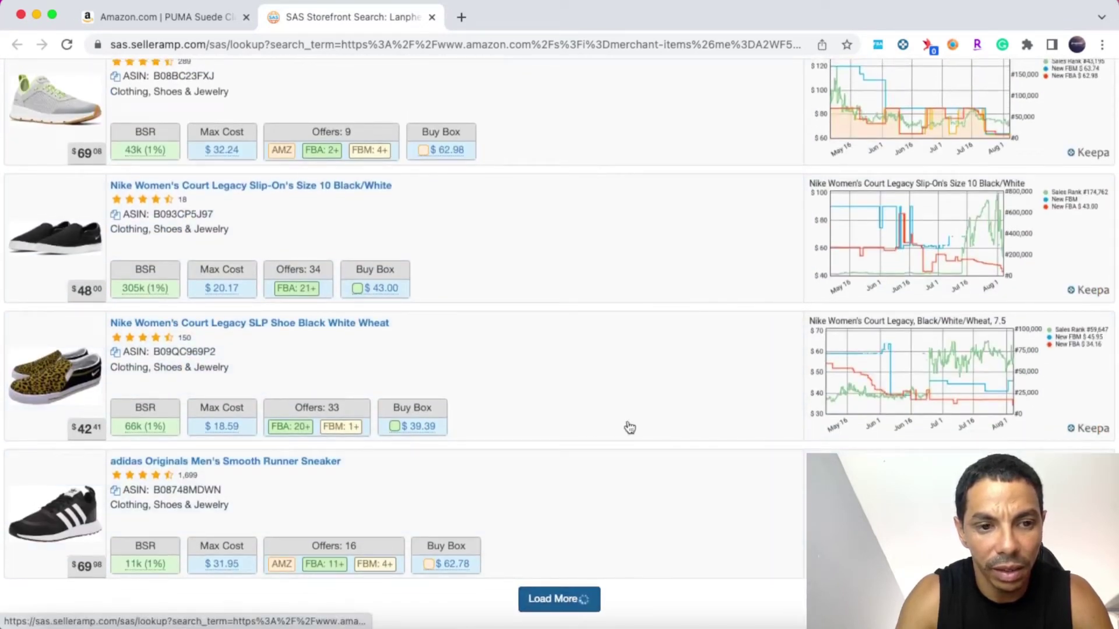
scroll(630, 427, down, 10)
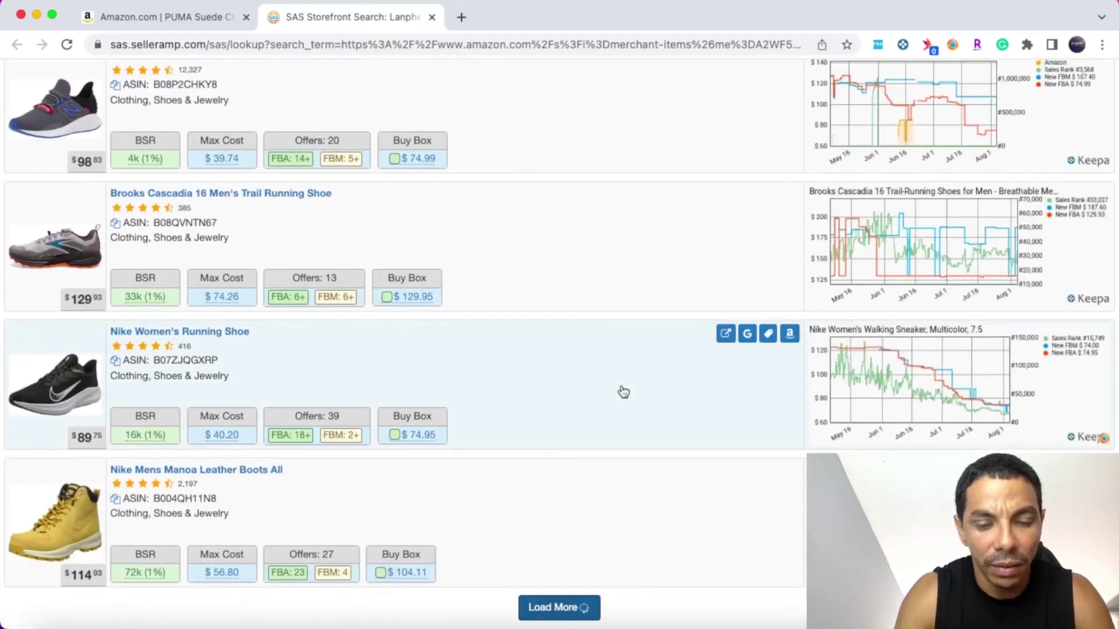
scroll(622, 391, down, 10)
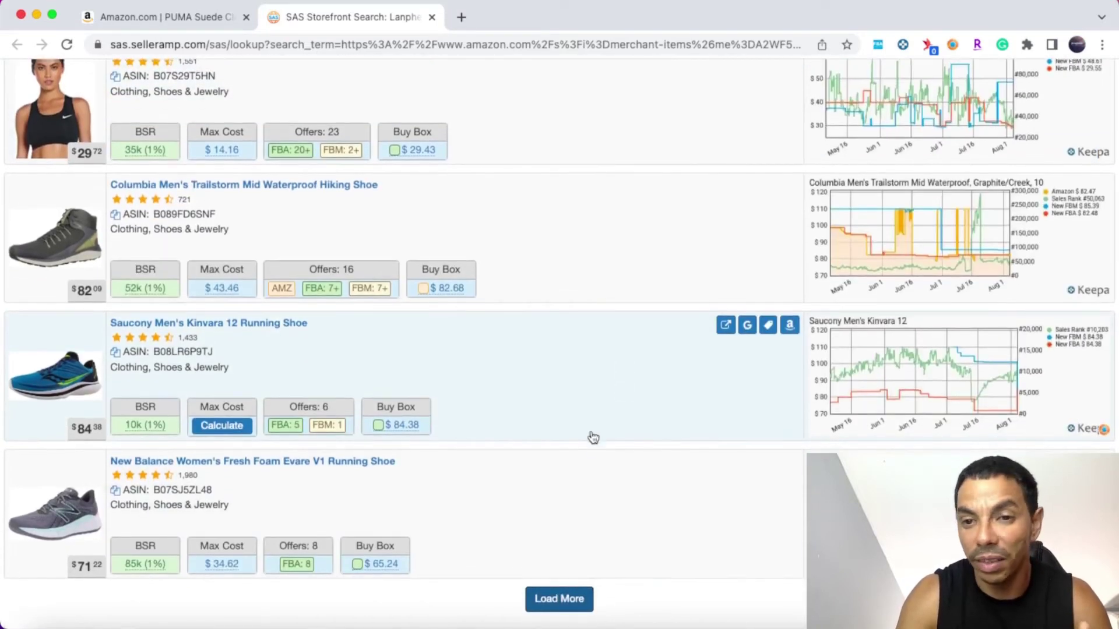
click(561, 607)
Examine the BSR, maximum cost, offers and Buy Box price of the Brooks Women's Levitate 4 Running Shoe listing.
scroll(612, 502, down, 4)
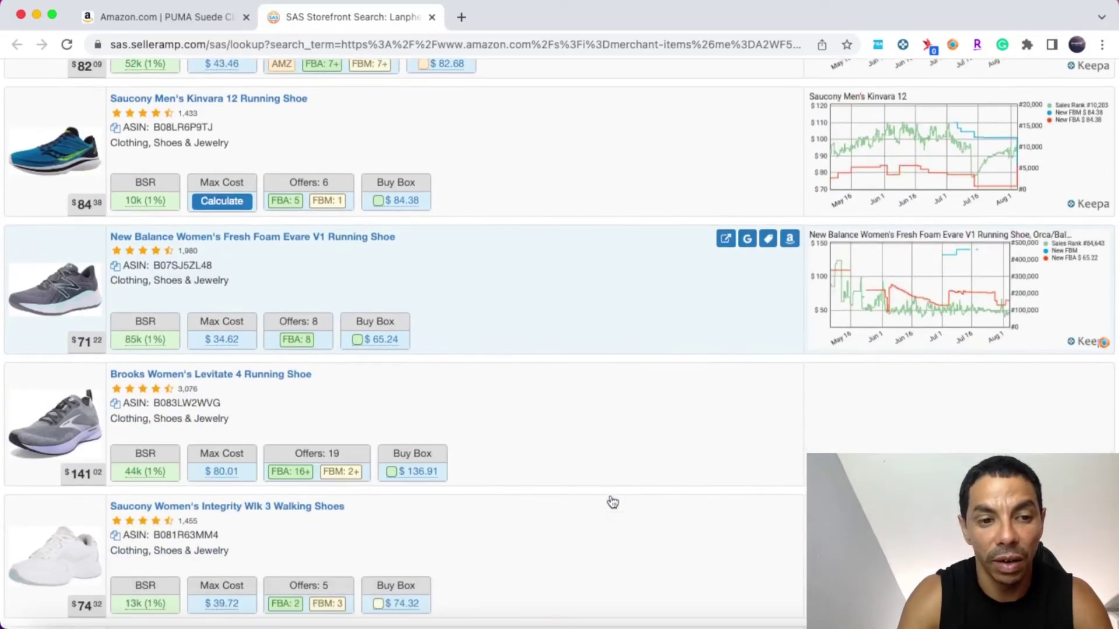
scroll(612, 502, down, 1)
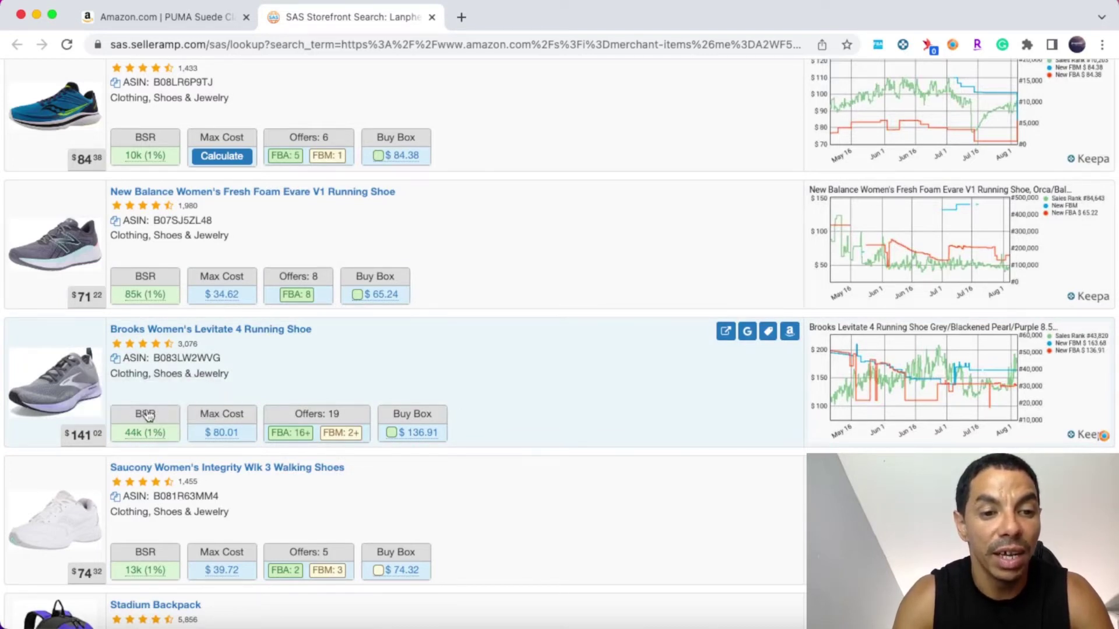
mouse_move(148, 432)
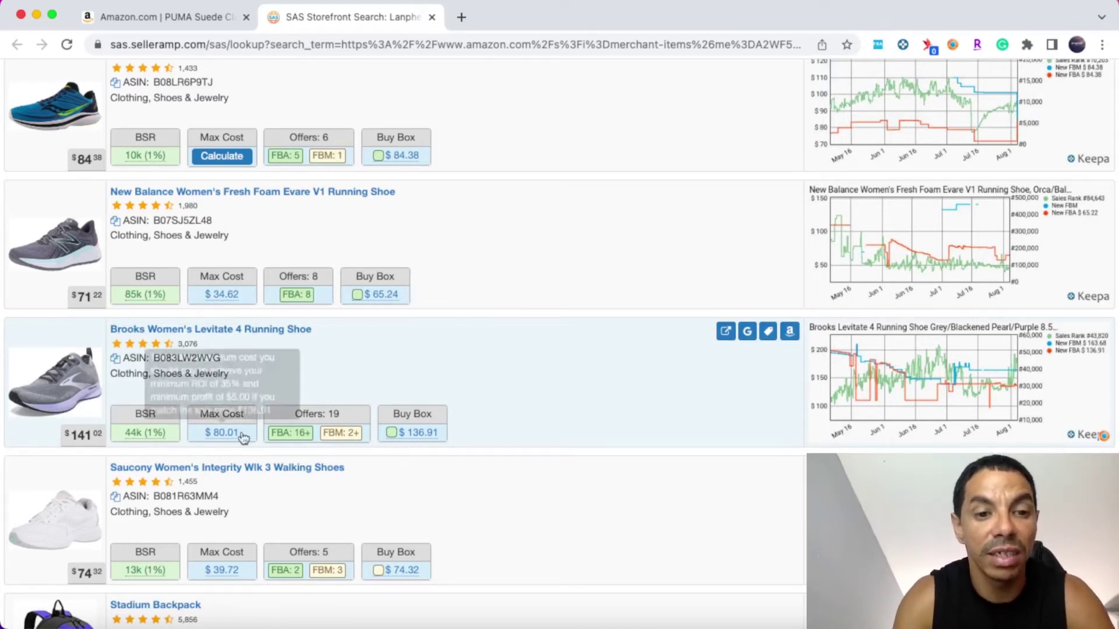
mouse_move(216, 440)
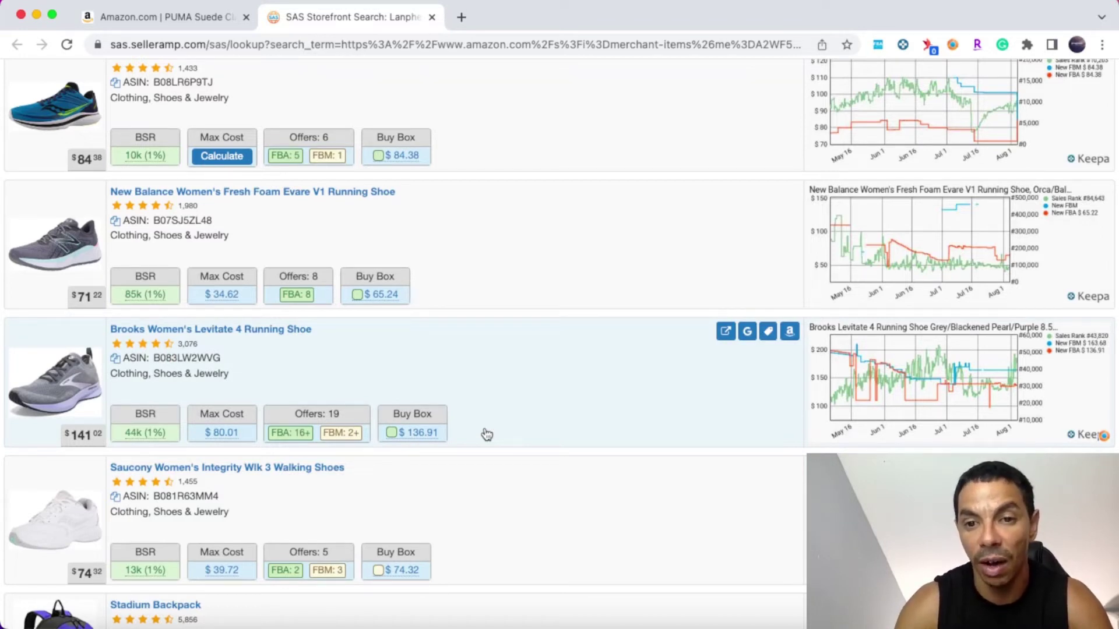
Open the Brooks Women's Levitate 4's Amazon page from its listing, compare the product with the storefront entry, and return to the storefront.
click(788, 333)
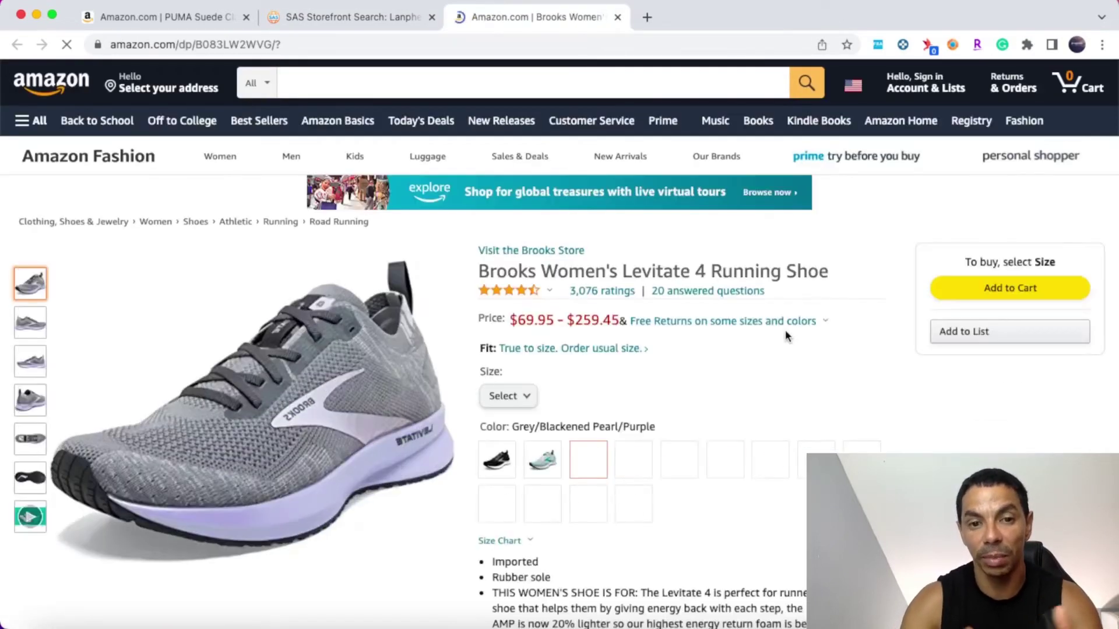
click(350, 16)
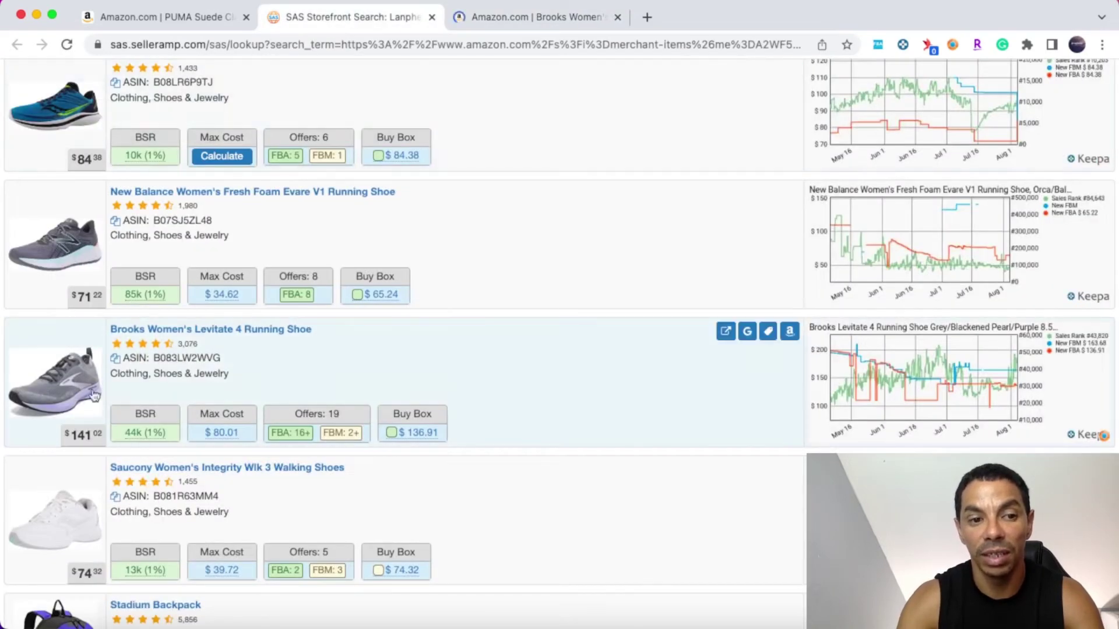
click(540, 16)
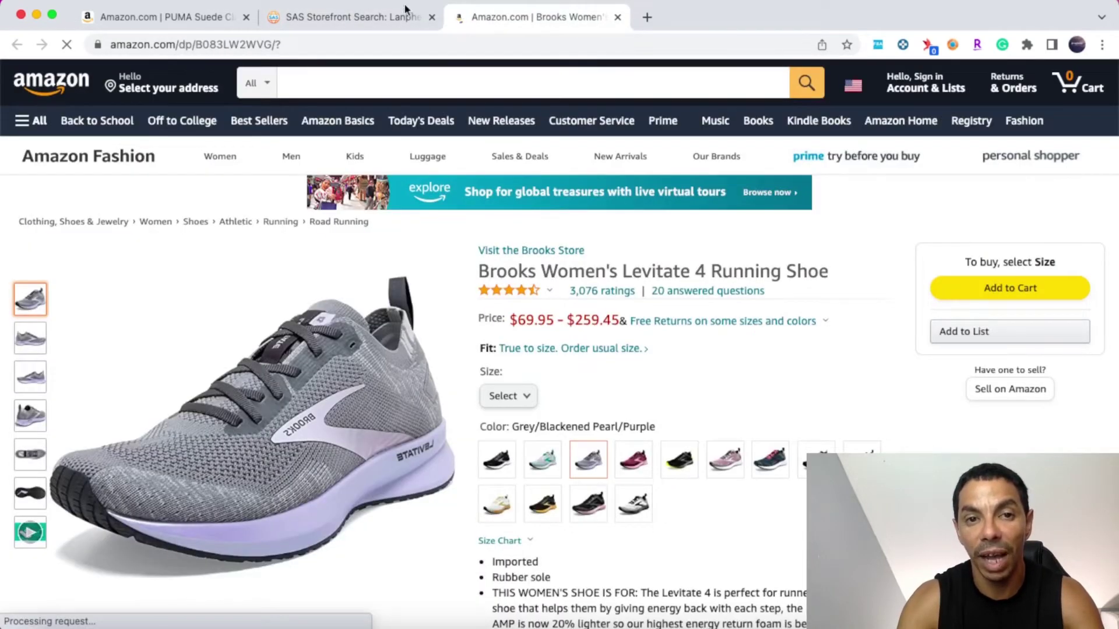
click(369, 18)
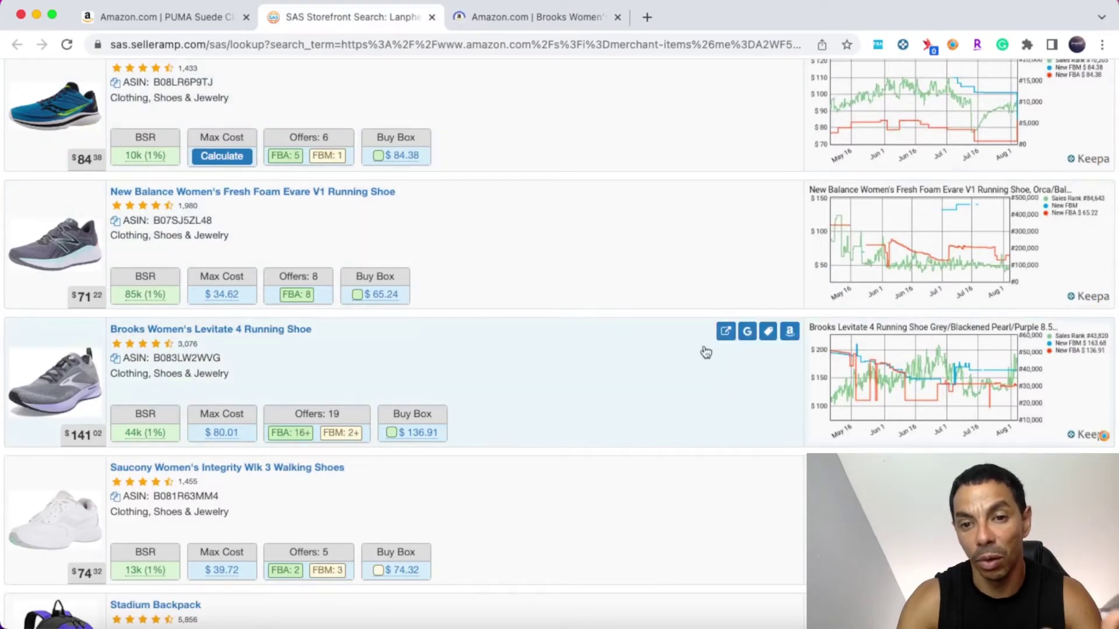
Search Google Shopping for the Brooks Women's Levitate 4 Running Shoe from its listing and browse the sponsored retailer offers.
click(770, 332)
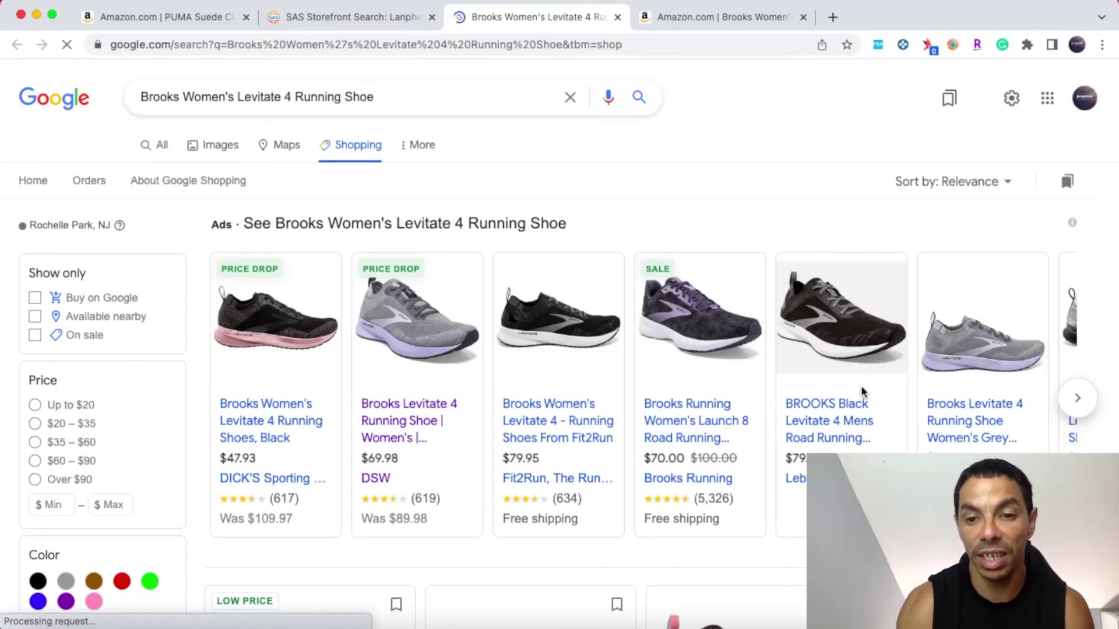
scroll(863, 391, right, 5)
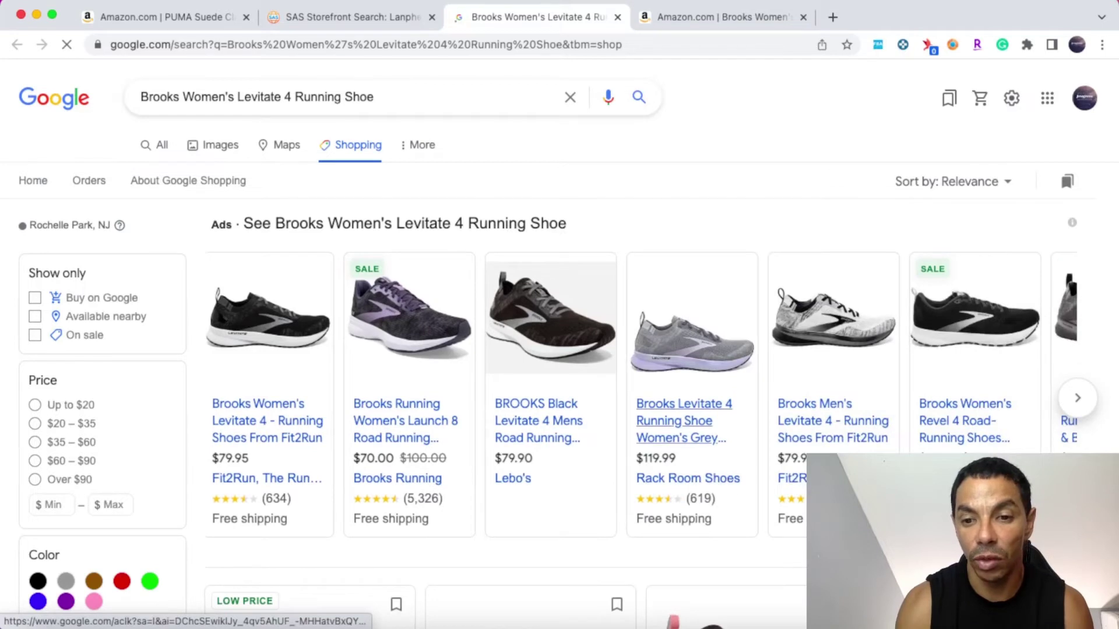
scroll(775, 470, right, 4)
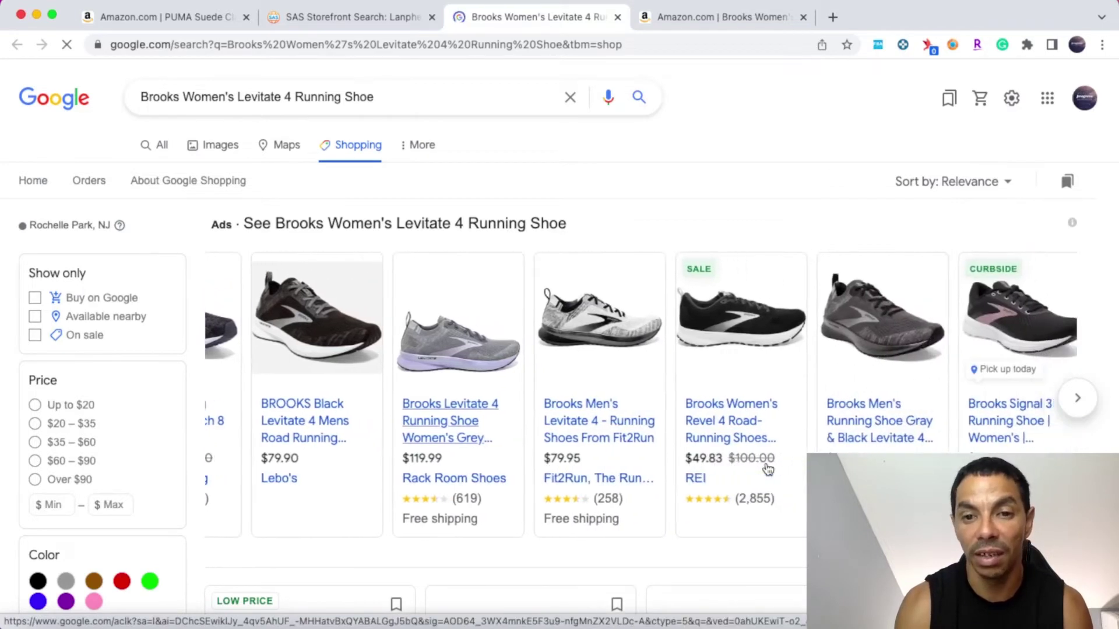
Browse further through the sponsored retailer offers for the Brooks Levitate 4 and compare their colours and prices.
scroll(768, 469, right, 1)
scroll(767, 469, right, 2)
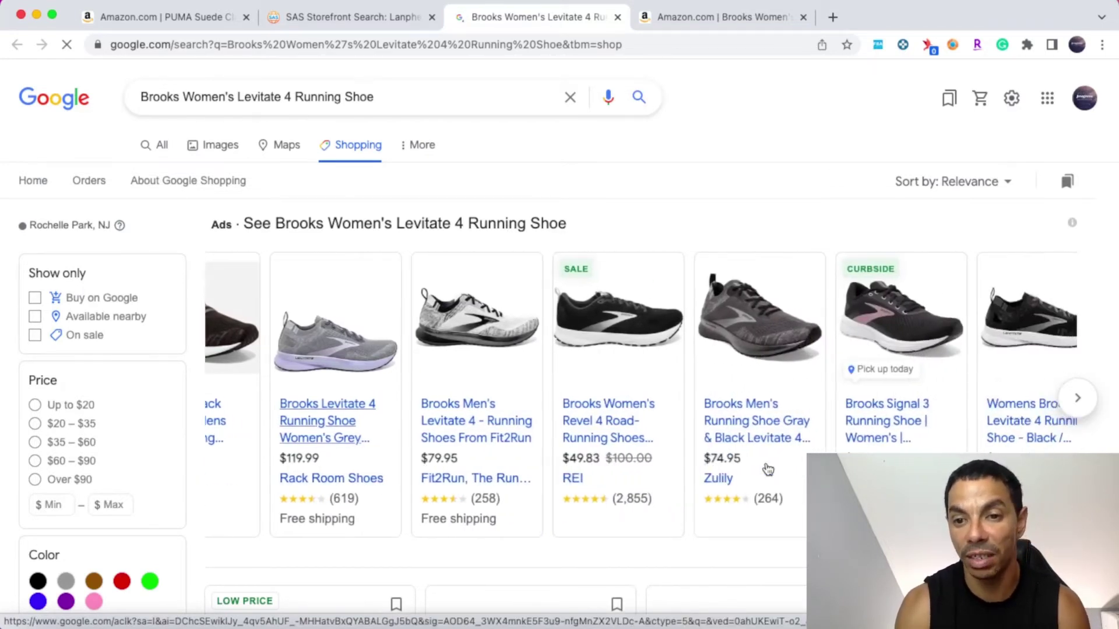
scroll(768, 470, left, 5)
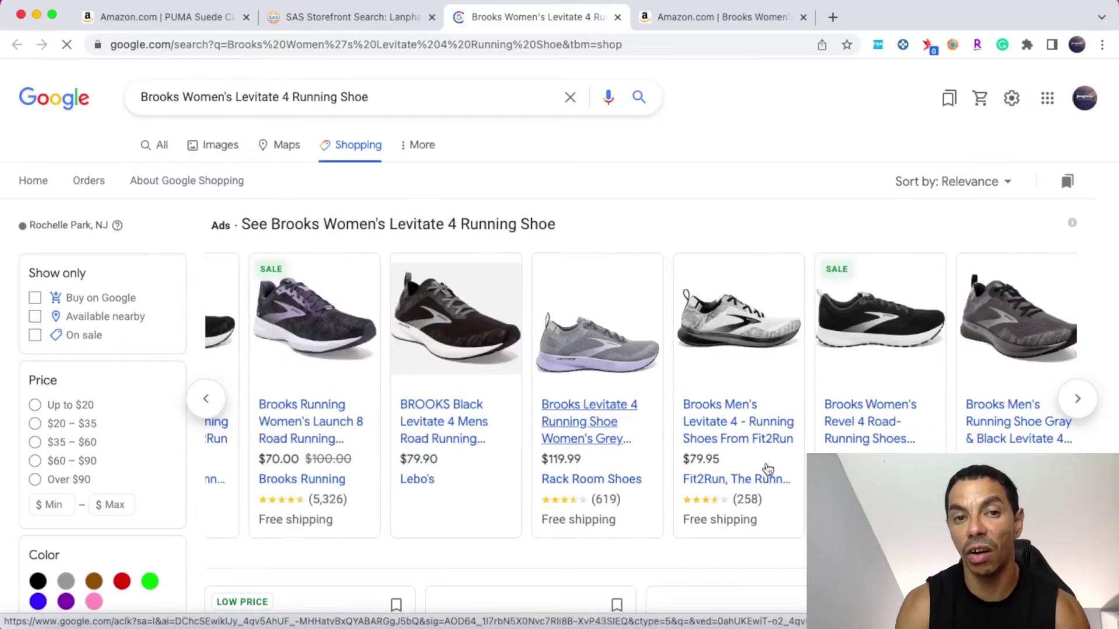
Compare the shoe's storefront entry and Amazon page with the Google Shopping results, going back to the first sponsored offers.
click(369, 21)
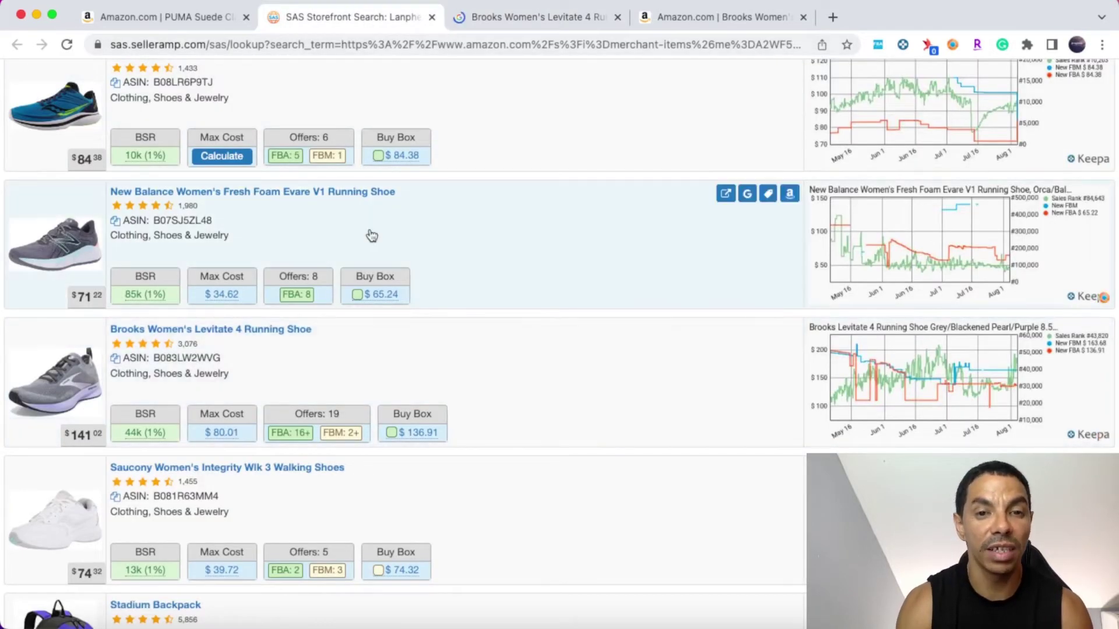
click(686, 20)
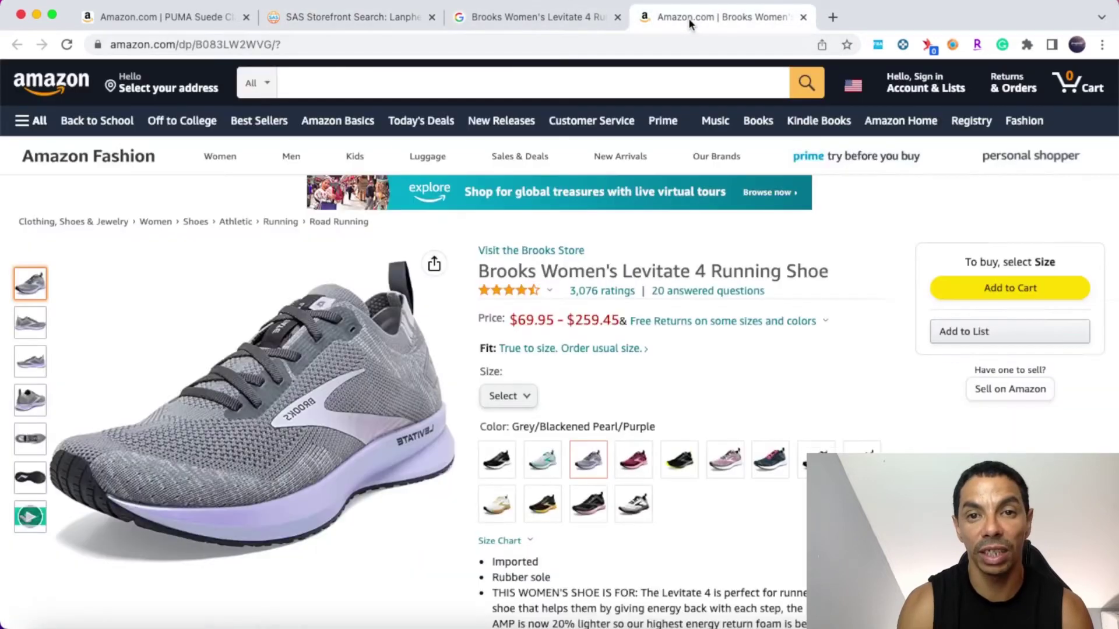
click(500, 18)
scroll(549, 322, left, 2)
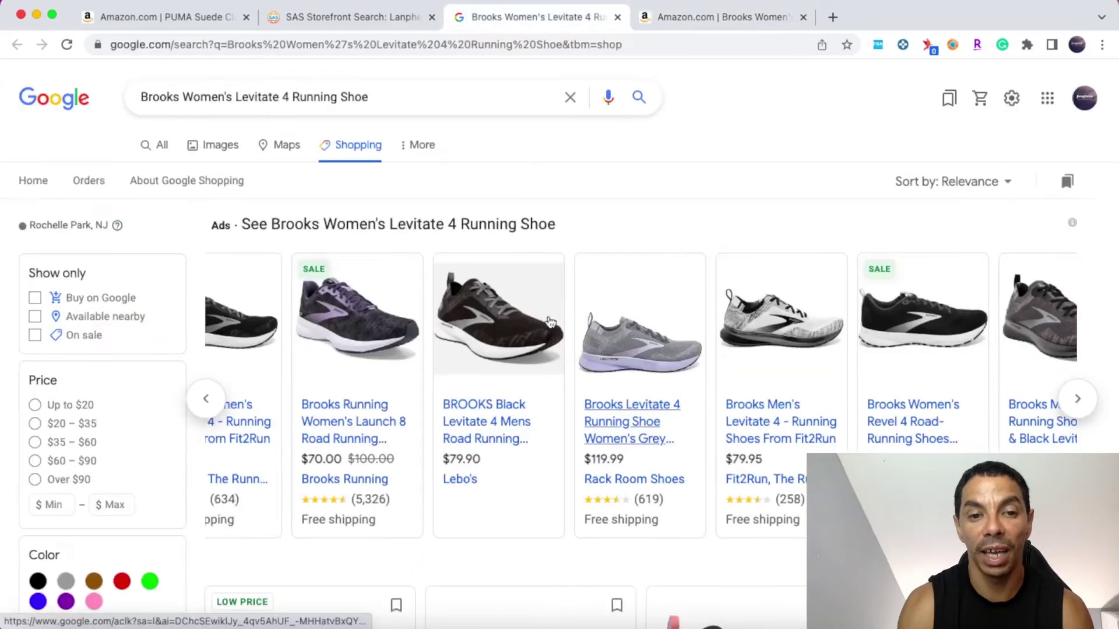
scroll(549, 322, left, 5)
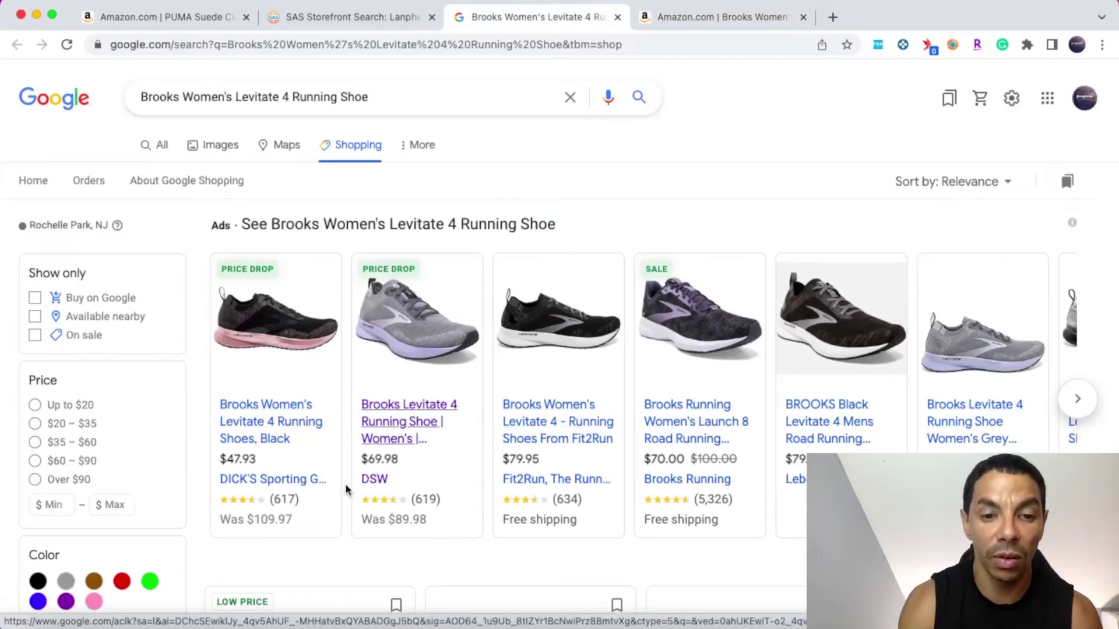
Open the DSW offer for the Brooks Levitate 4 and select size 5.5 in Grey/Purple.
click(406, 414)
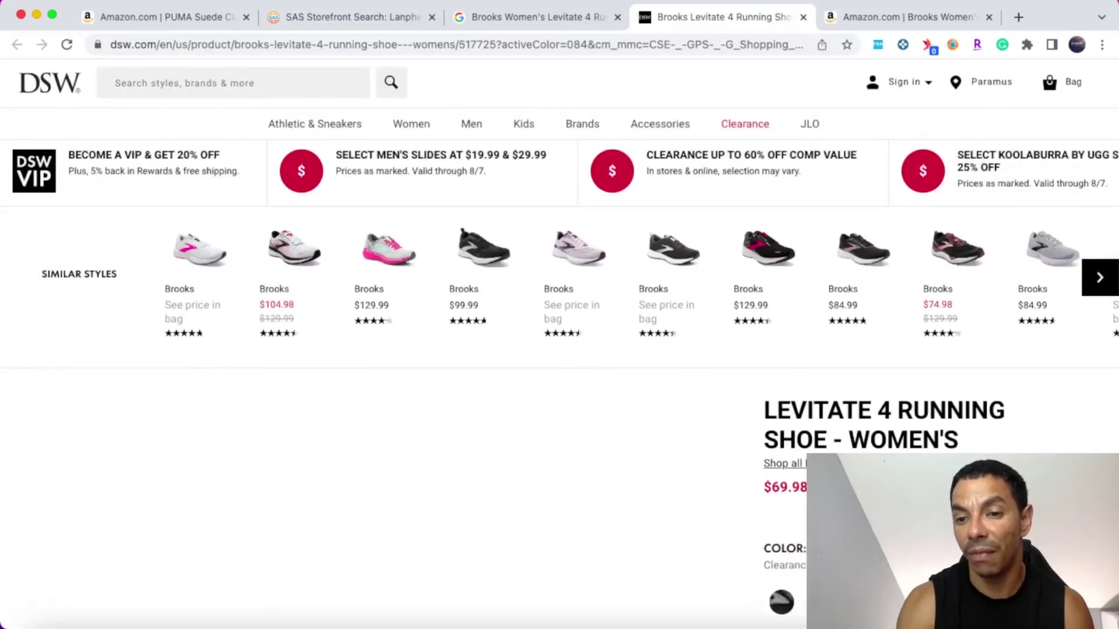
scroll(560, 315, down, 6)
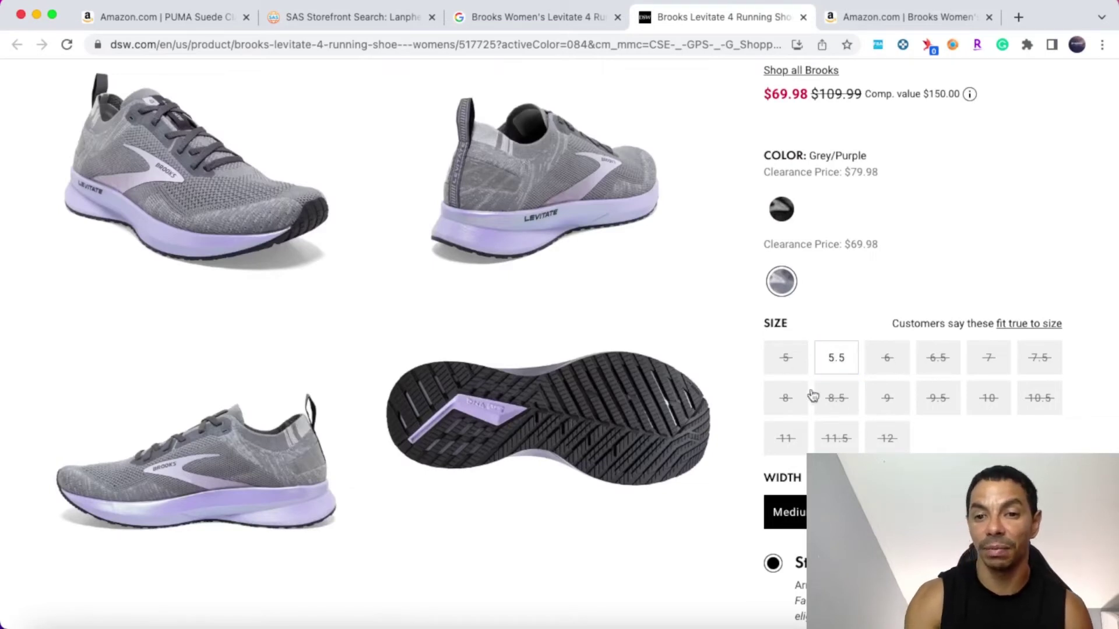
click(834, 358)
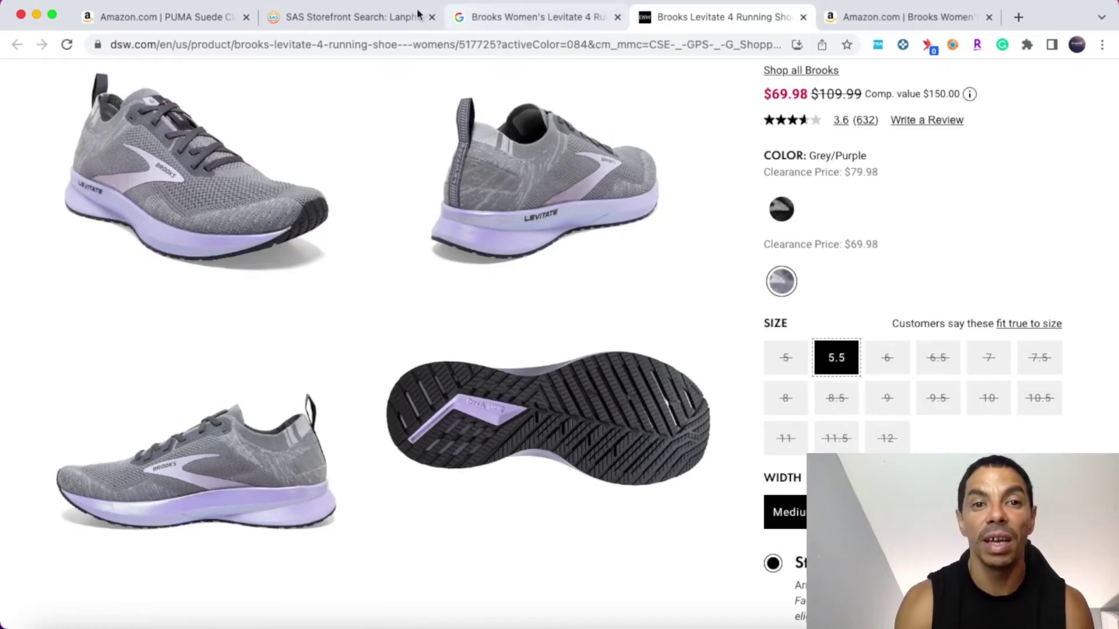
Compare the DSW clearance price with the maximum cost in the Brooks Levitate 4's storefront entry.
click(375, 20)
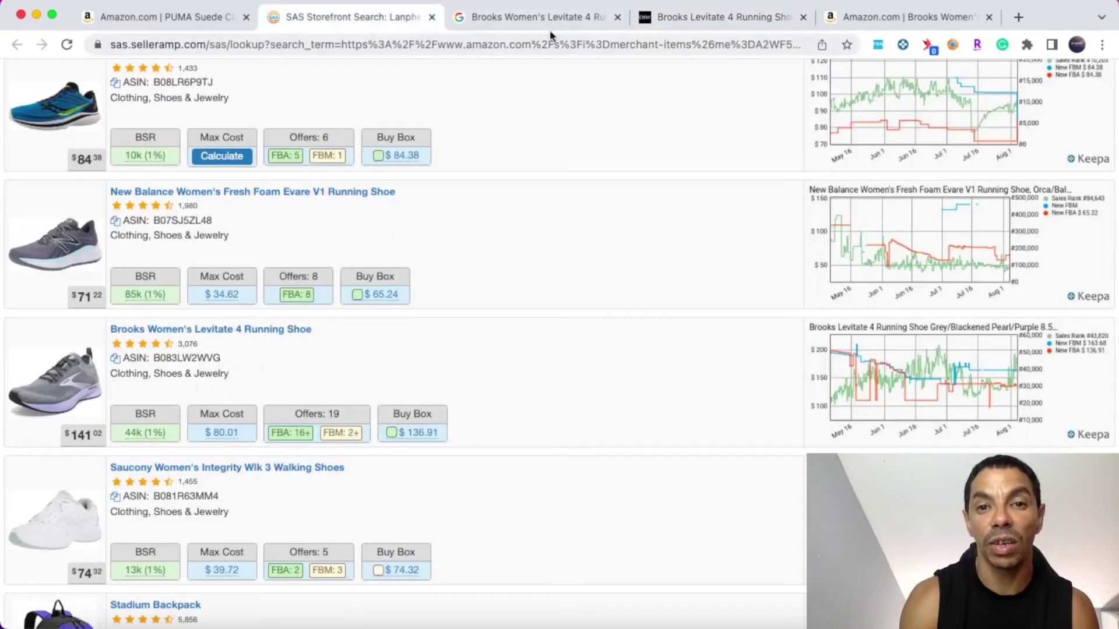
click(687, 22)
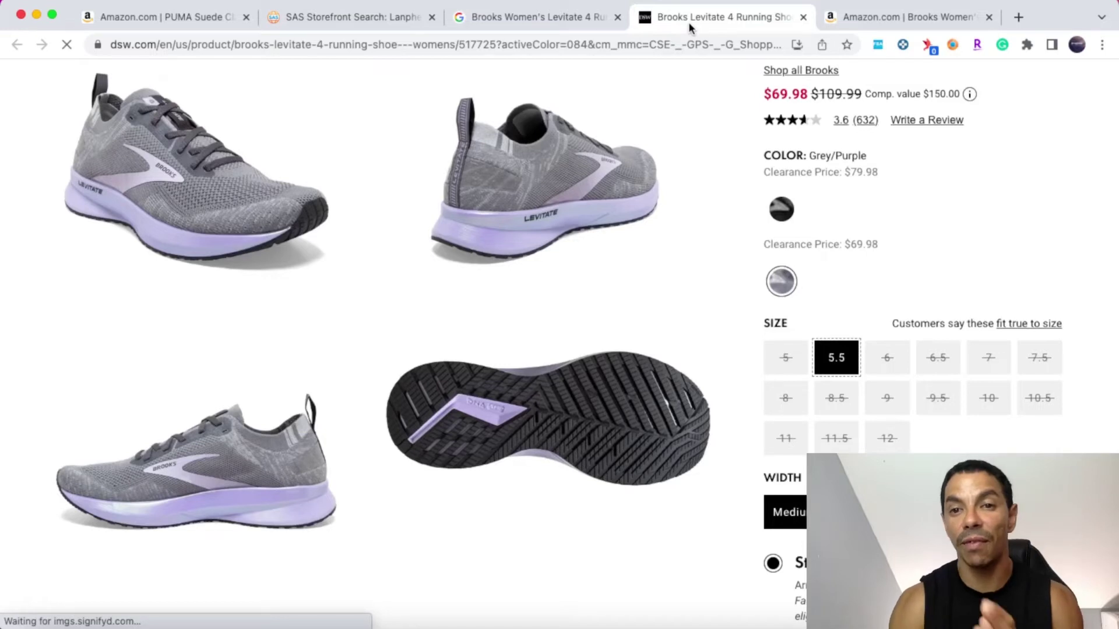
click(357, 25)
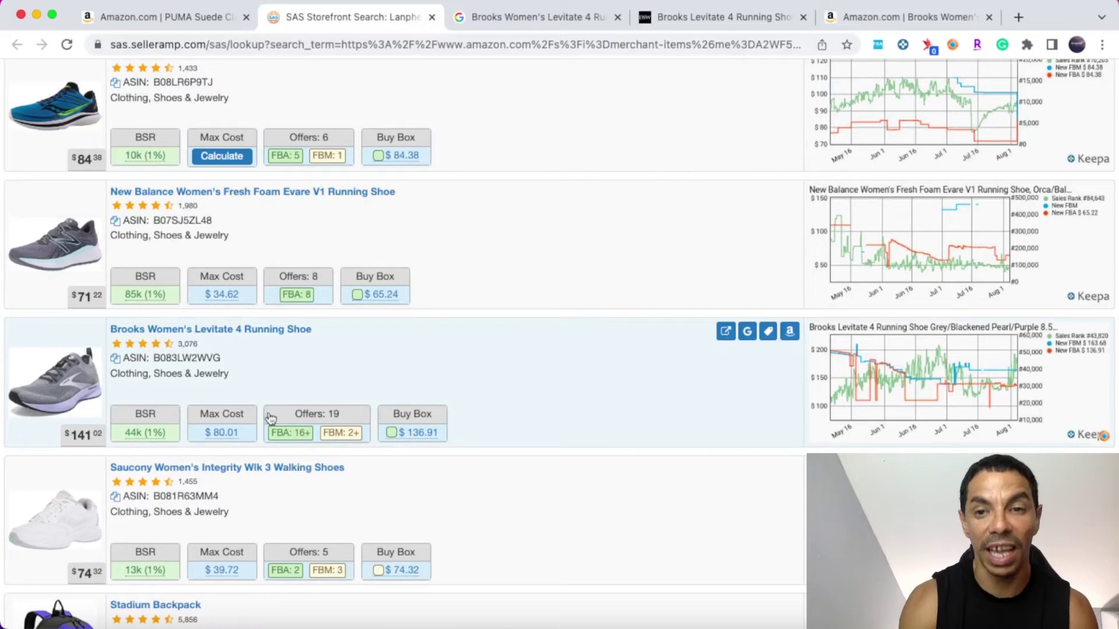
Select size 5.5 in Grey/Blackened Pearl/Purple on the Brooks Women's Levitate 4's Amazon page.
click(888, 23)
scroll(769, 271, down, 3)
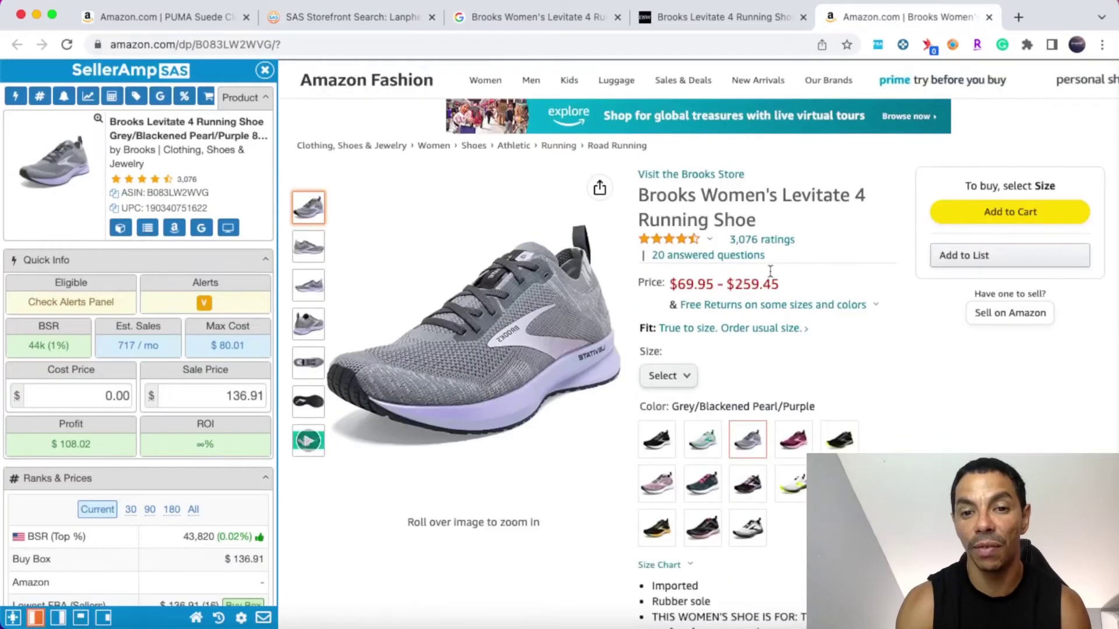
click(668, 376)
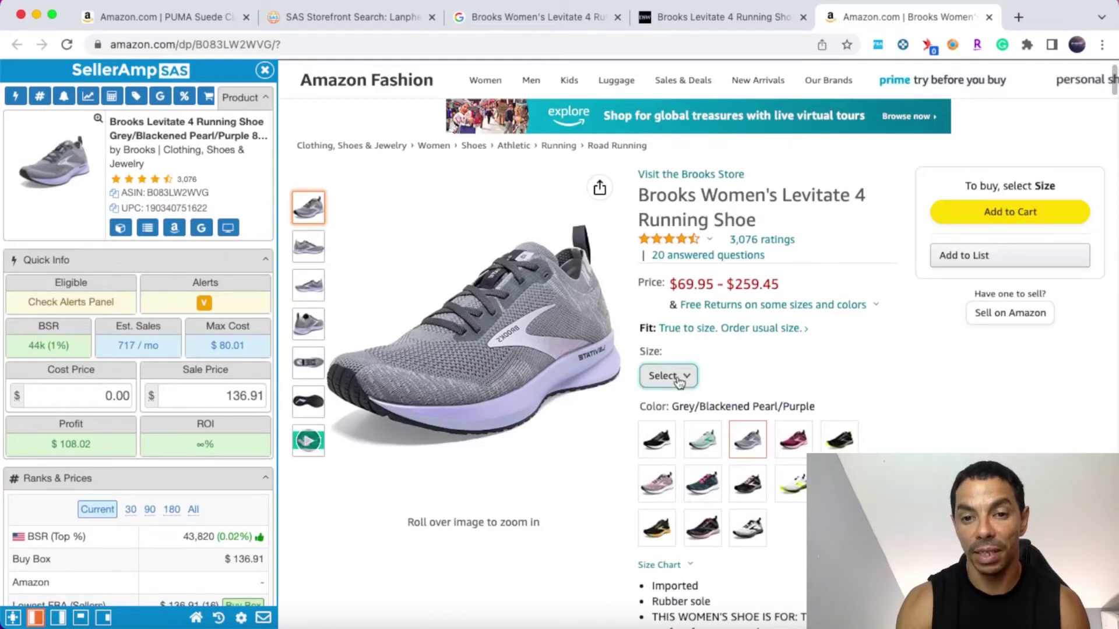
click(677, 378)
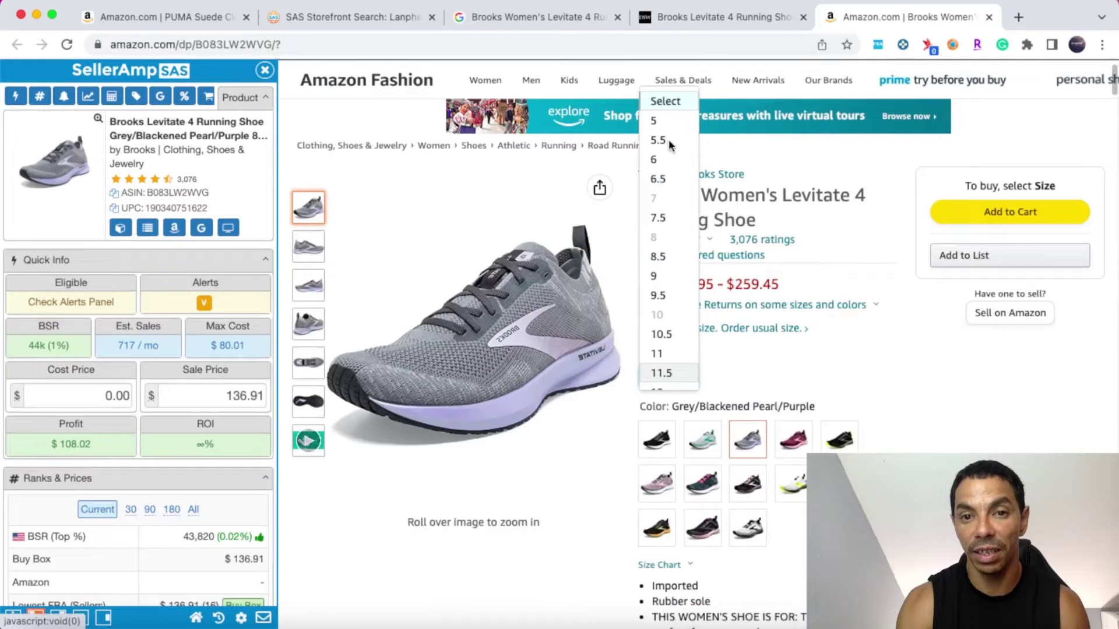
click(661, 373)
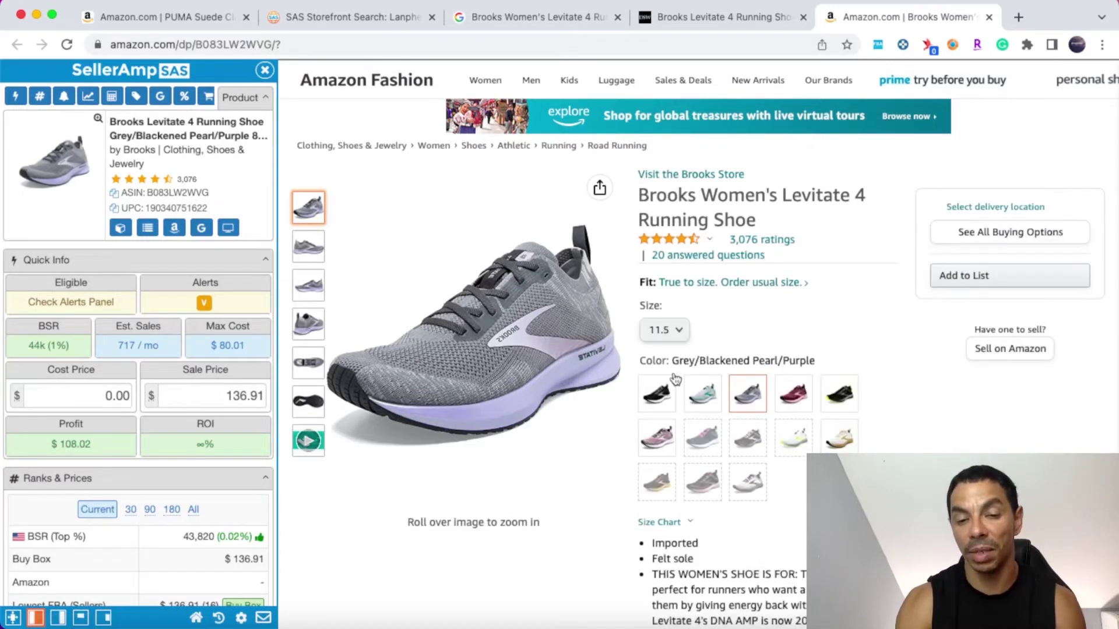
click(676, 328)
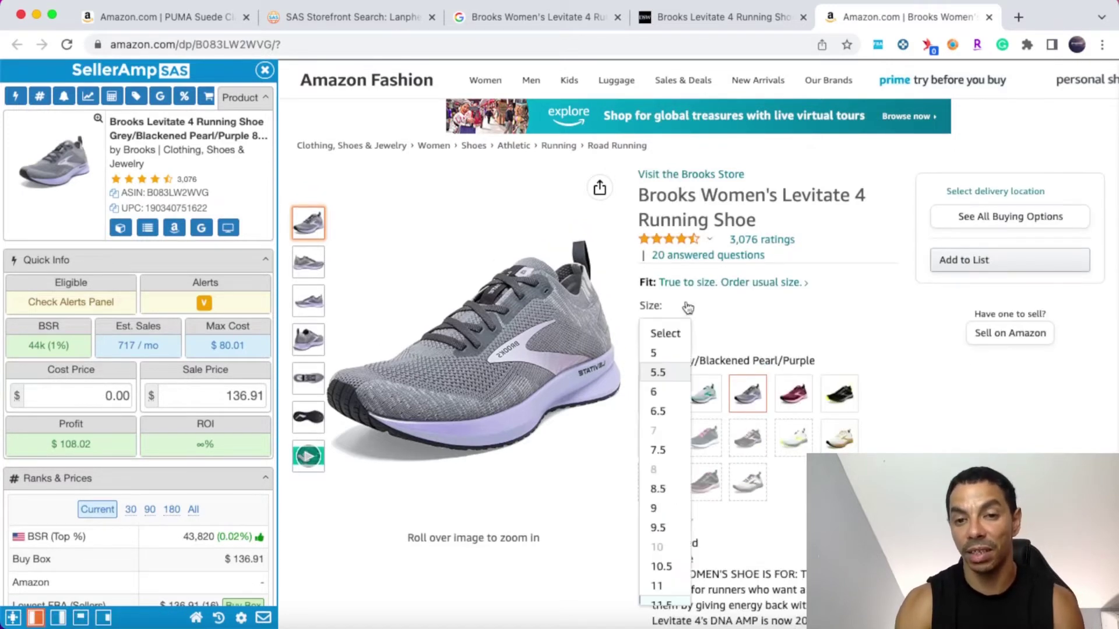
click(667, 379)
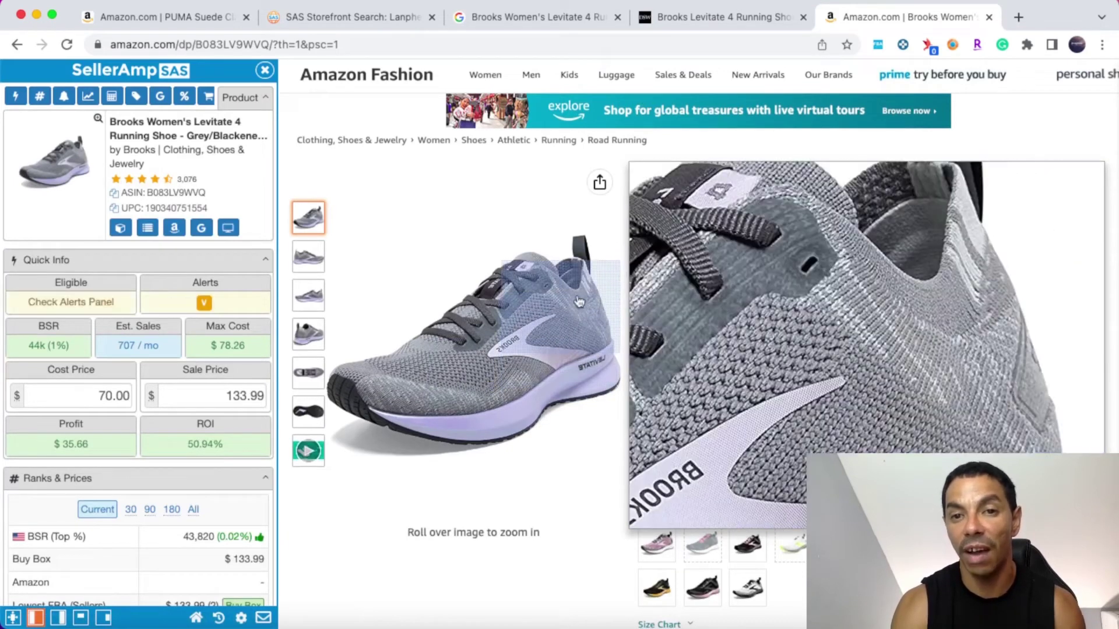
Check the product name, price and colour on the DSW page against the Amazon listing.
click(722, 16)
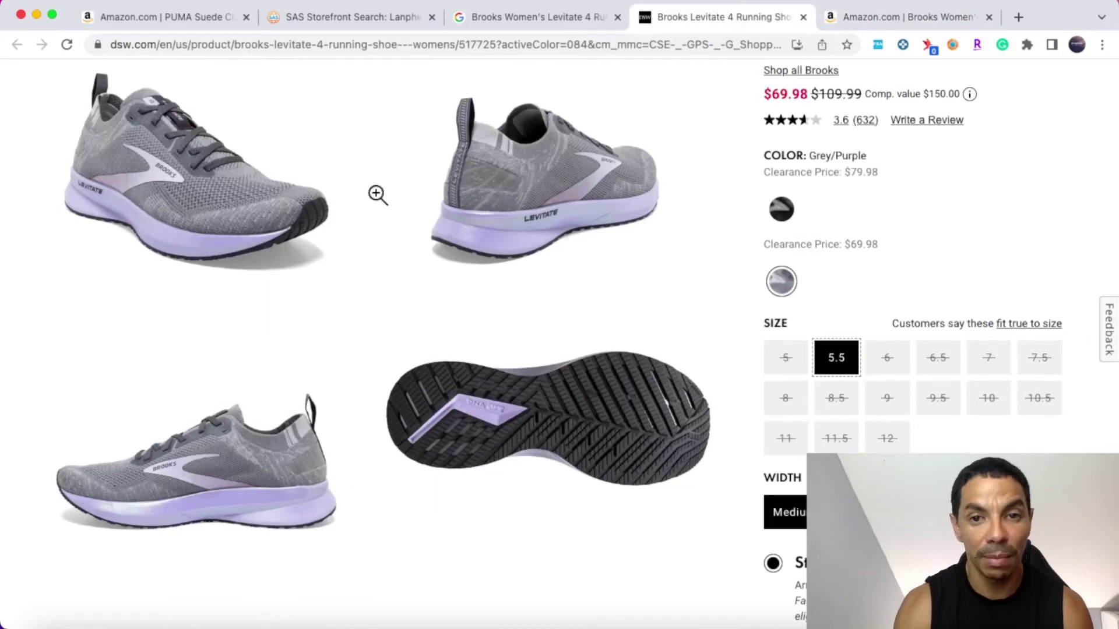
scroll(847, 158, up, 5)
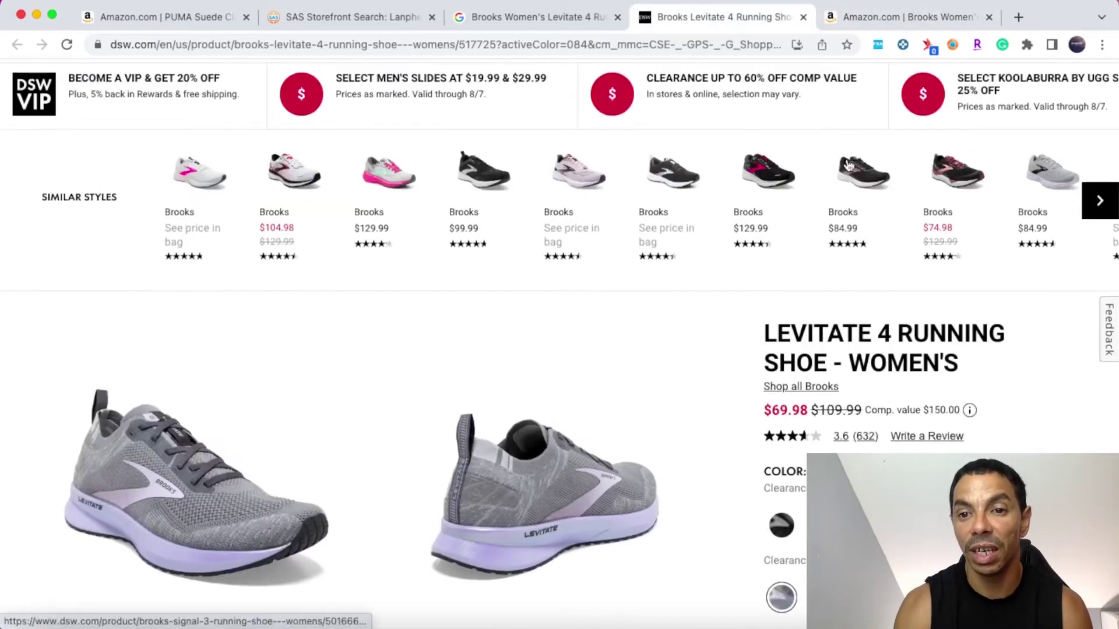
click(850, 18)
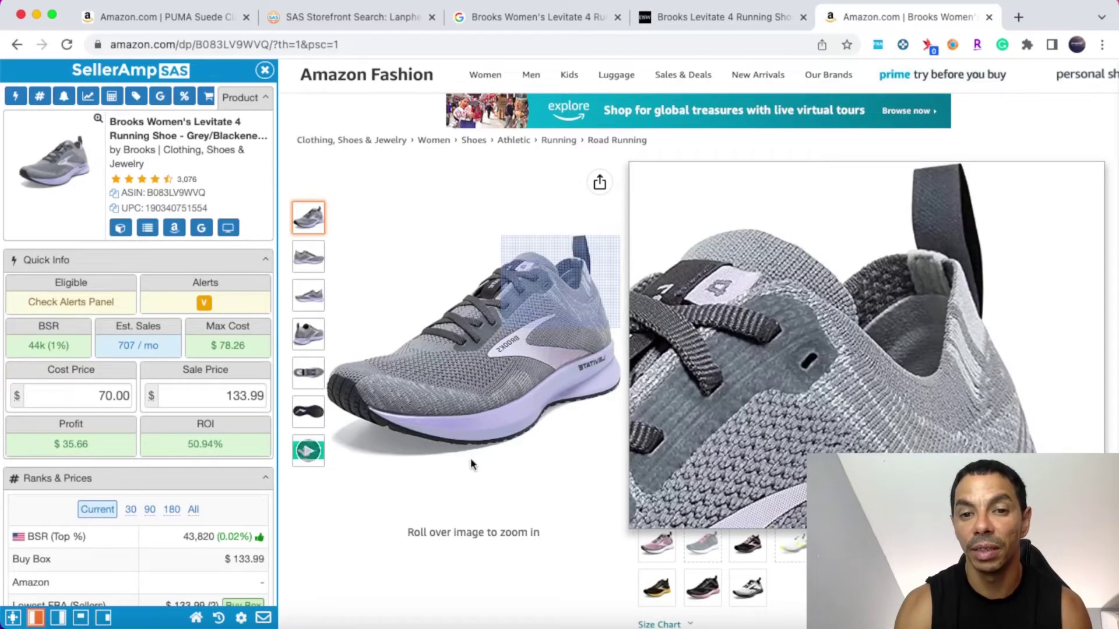
Examine the maximum cost, cost price, profit and ROI that SellerAmp gives for the size 5.5 shoe.
scroll(463, 545, down, 2)
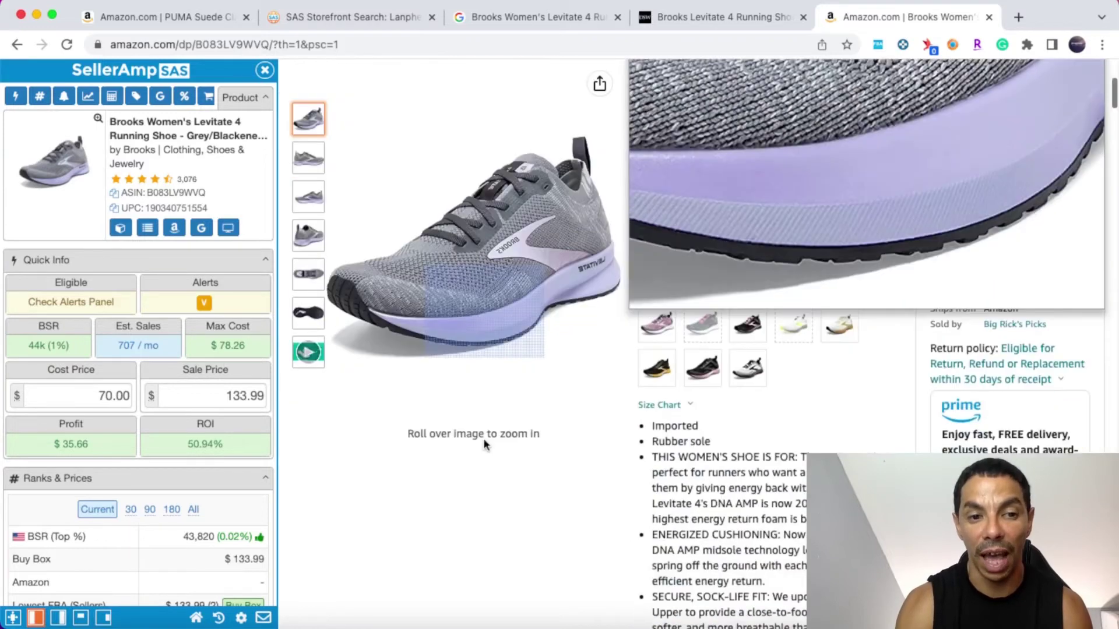
scroll(919, 141, up, 3)
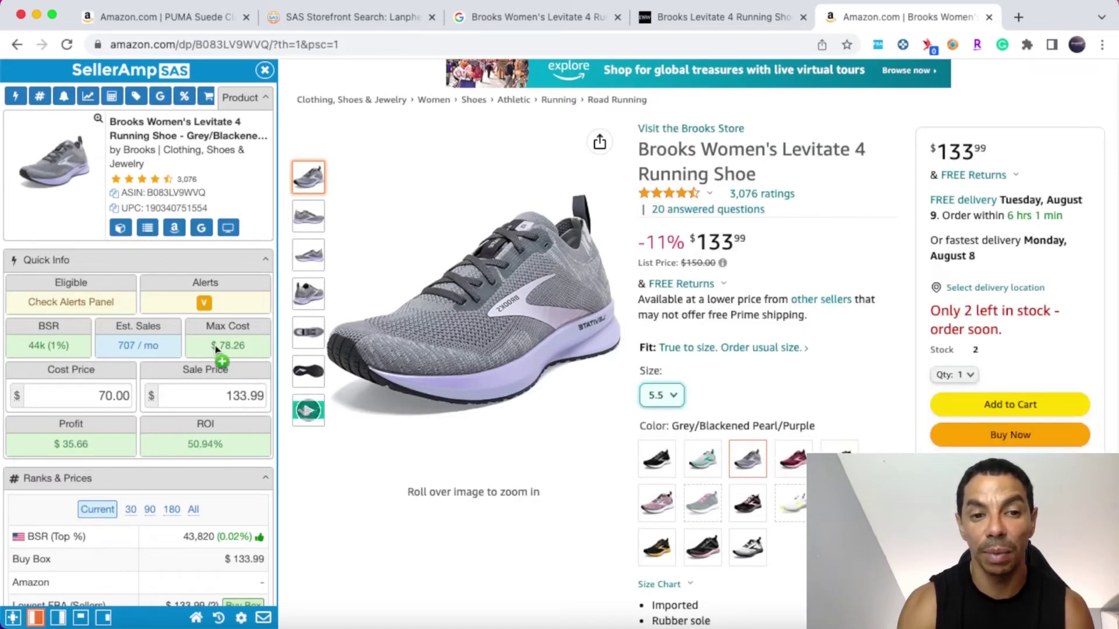
click(98, 399)
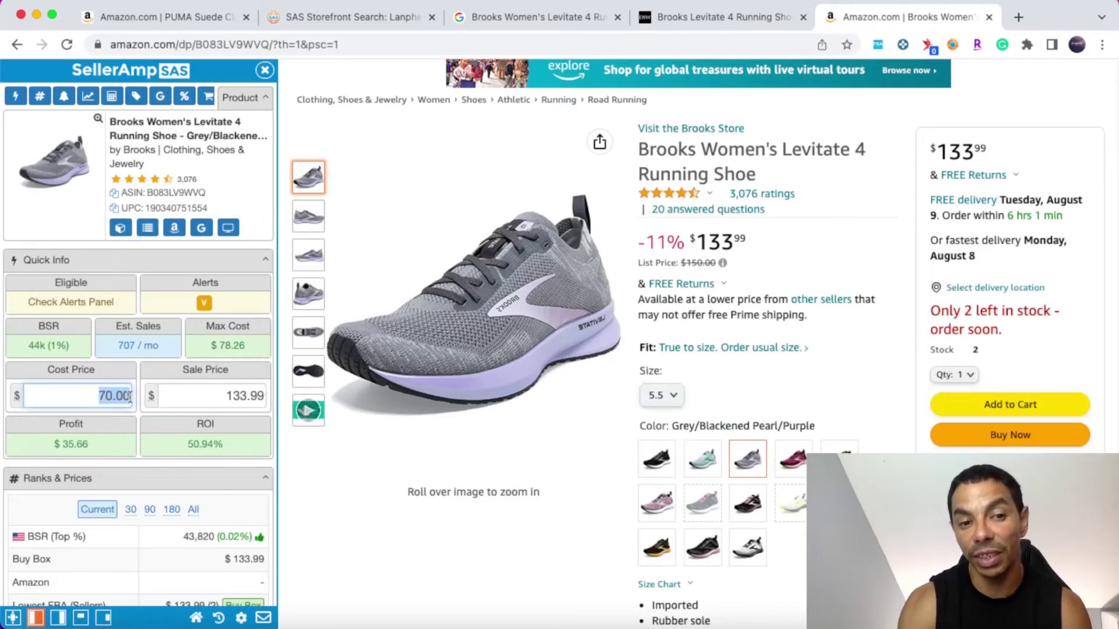
scroll(139, 421, down, 1)
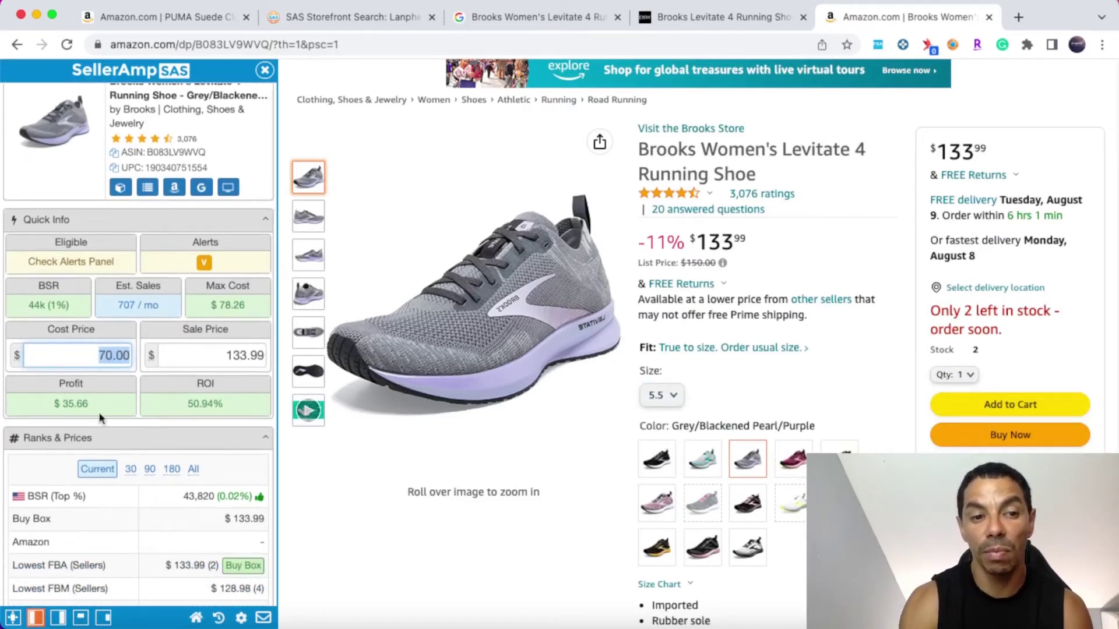
click(62, 401)
drag(187, 403, 209, 402)
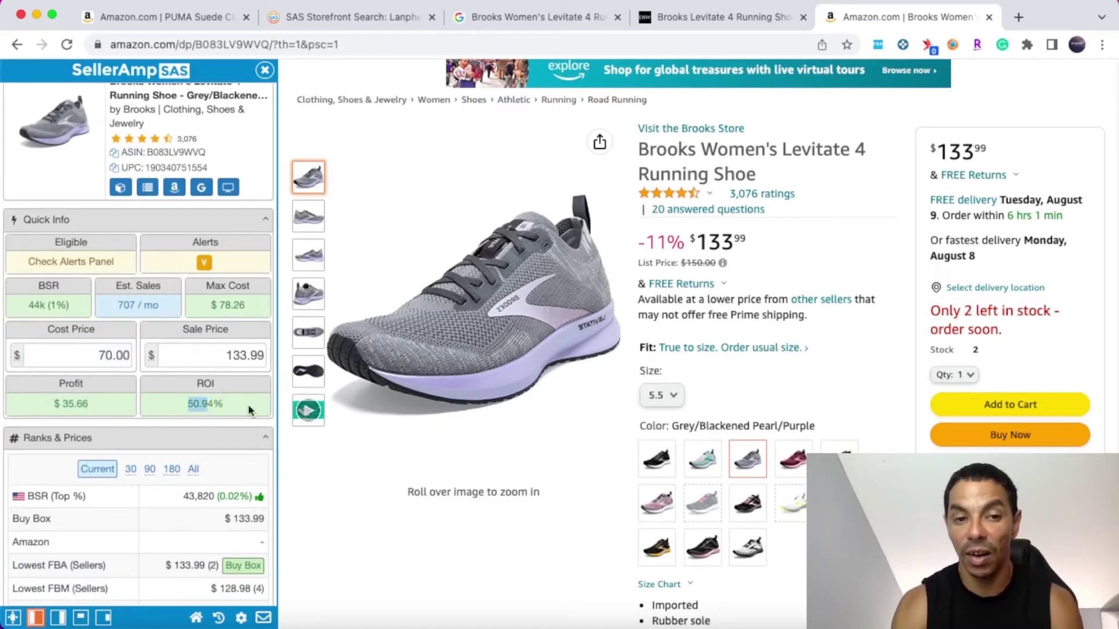
Look over the listing down to its Keepa price history and reload the Amazon page.
scroll(419, 491, down, 3)
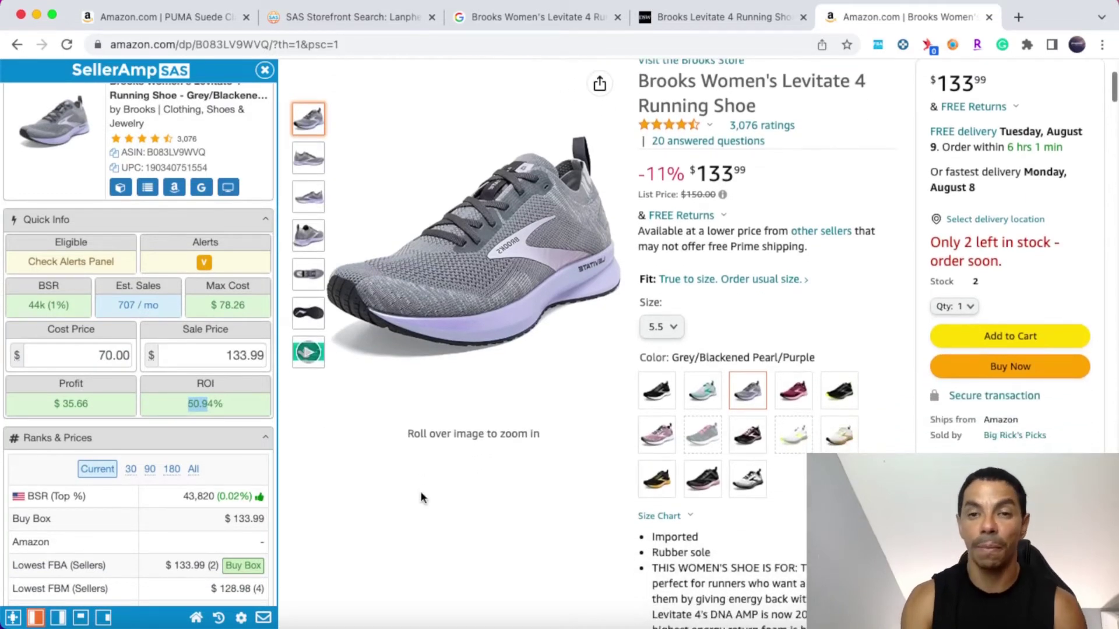
scroll(422, 496, down, 10)
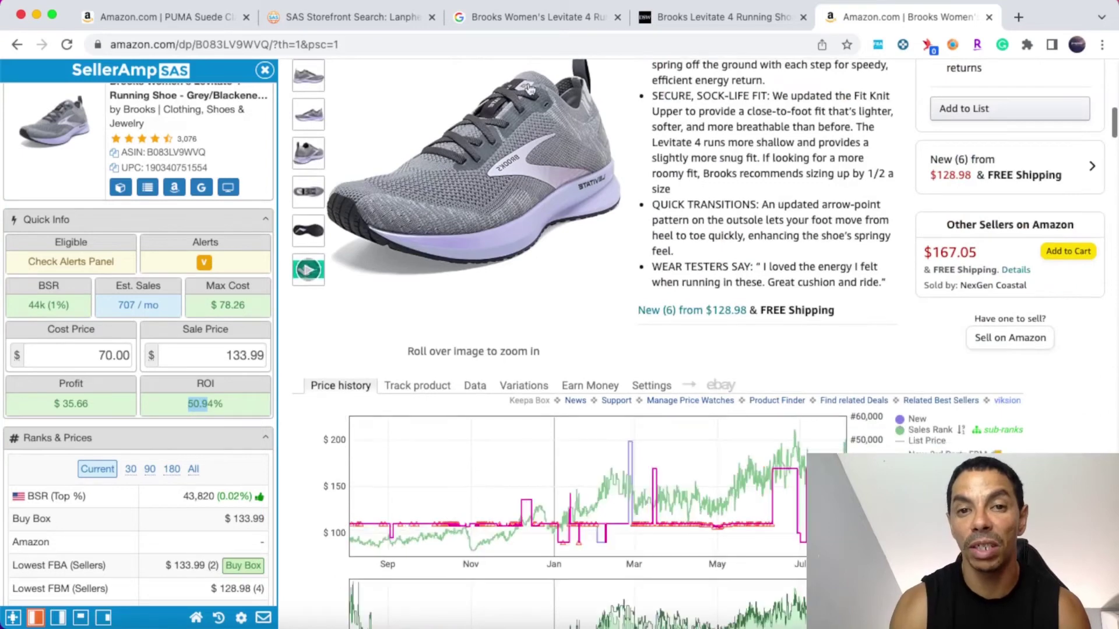
click(555, 44)
key(Return)
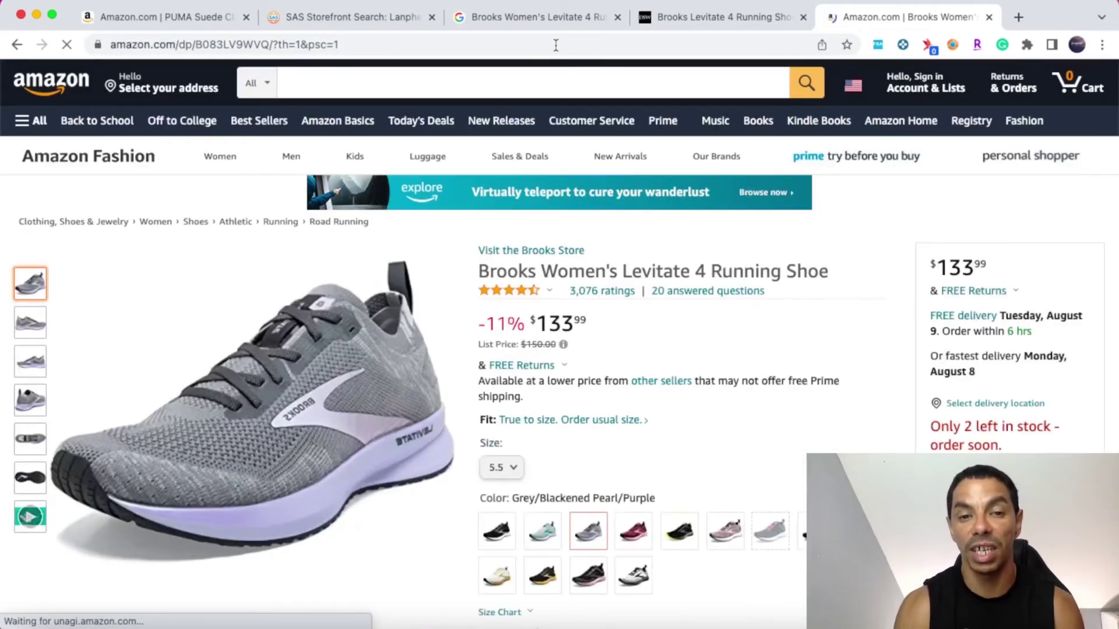
Examine the Keepa price history and sales rank charts of the size 5.5 shoe, dismissing the ShoeMall savings offer.
scroll(662, 142, down, 5)
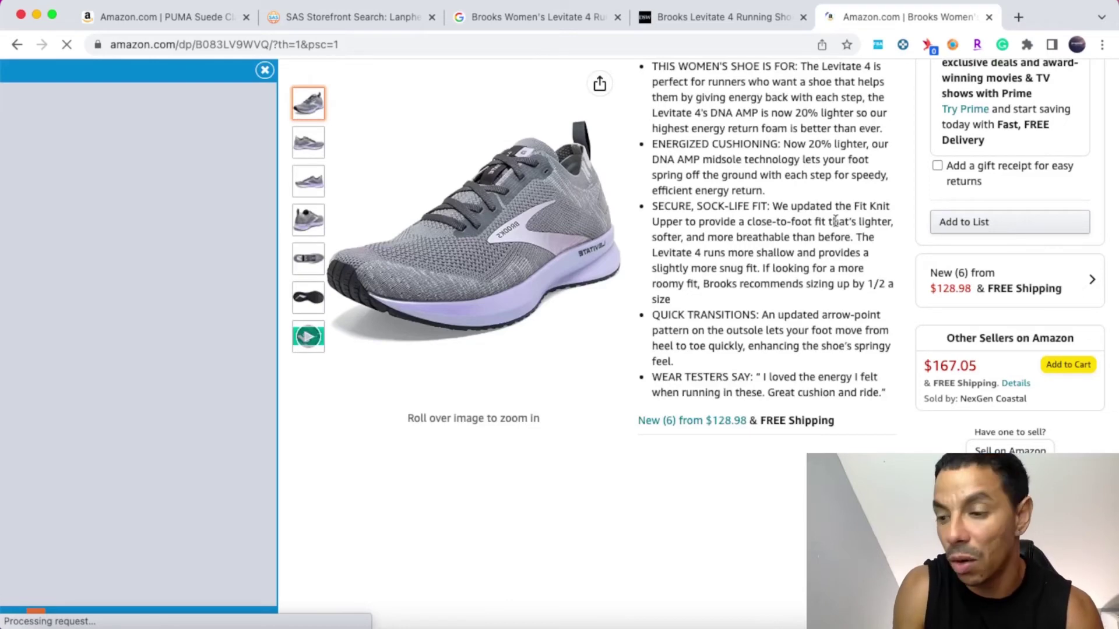
scroll(834, 220, down, 3)
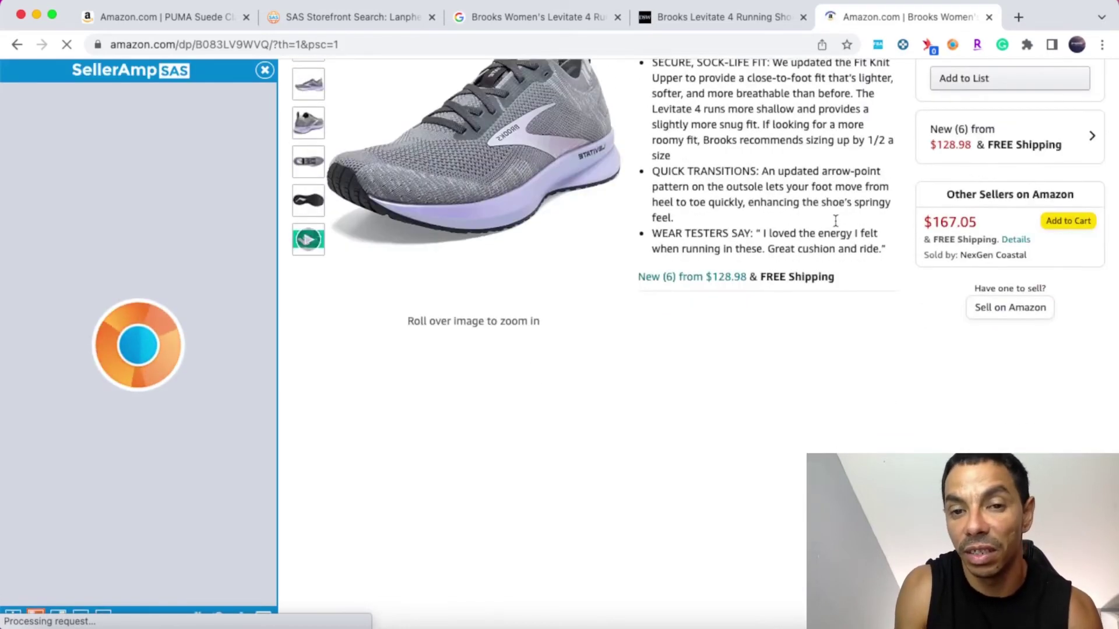
scroll(834, 220, down, 4)
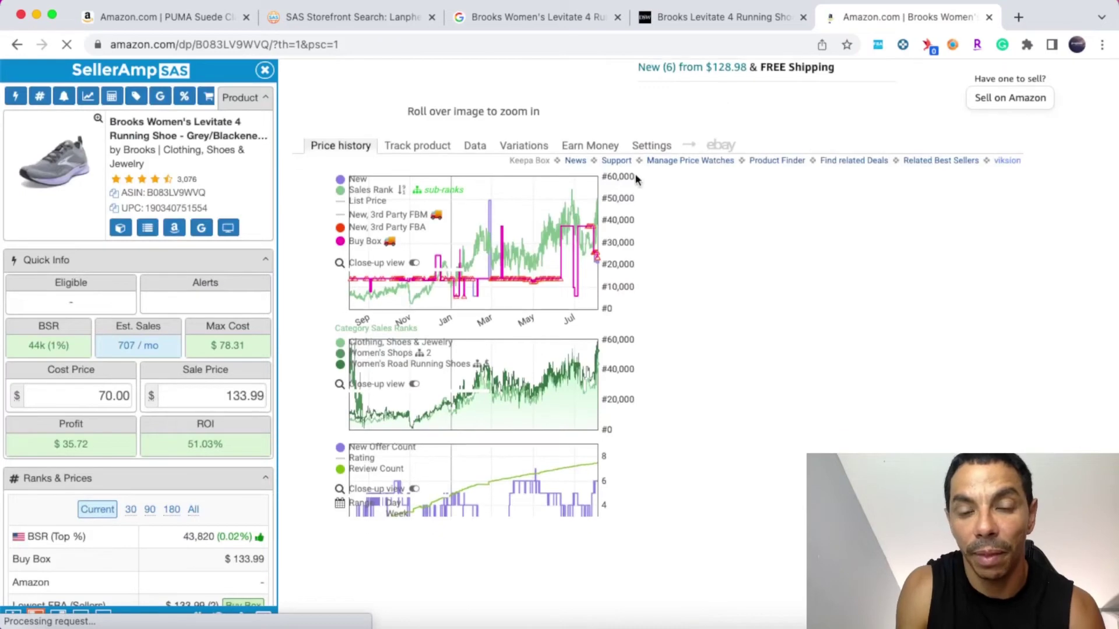
scroll(597, 280, down, 4)
scroll(597, 280, up, 9)
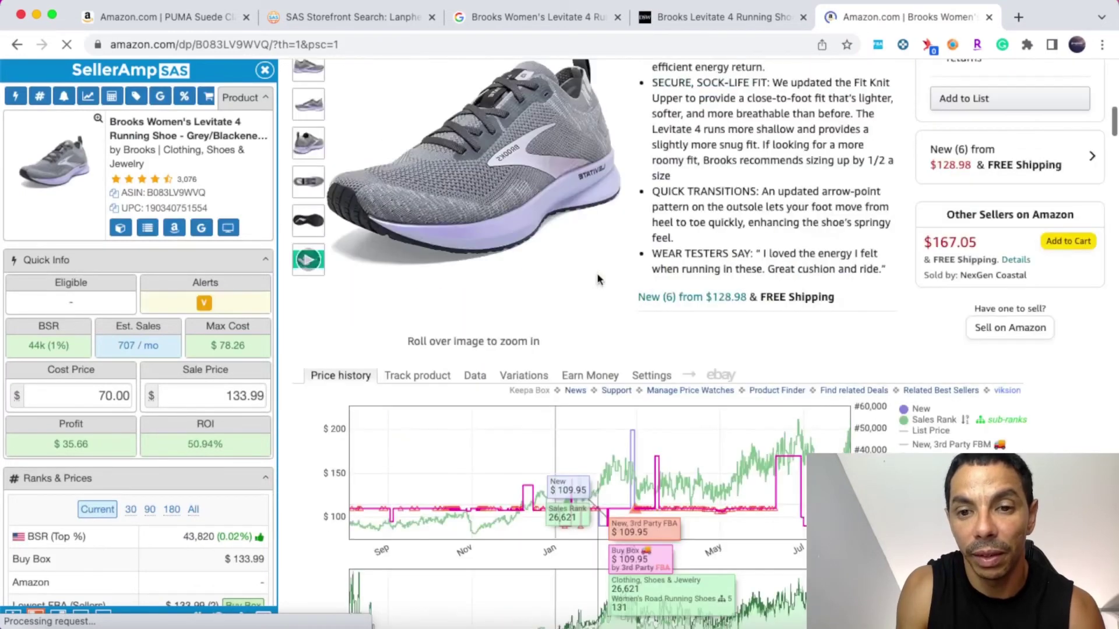
scroll(597, 275, down, 3)
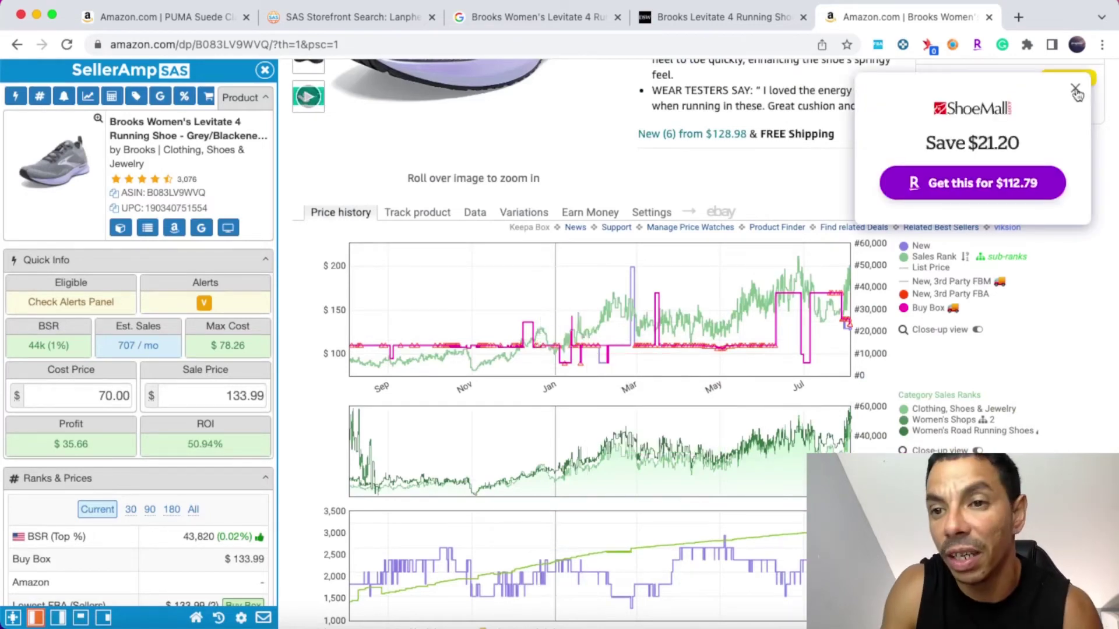
click(1076, 91)
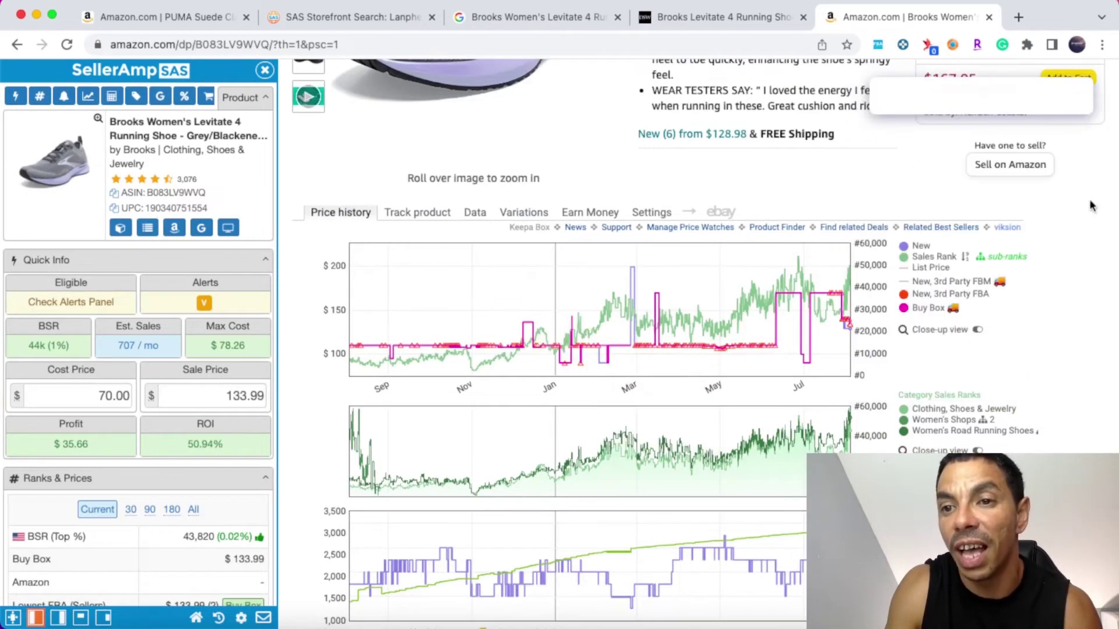
Check the Keepa price history chart and the current Buy Box offer's details, closing the details when done.
scroll(1087, 194, down, 1)
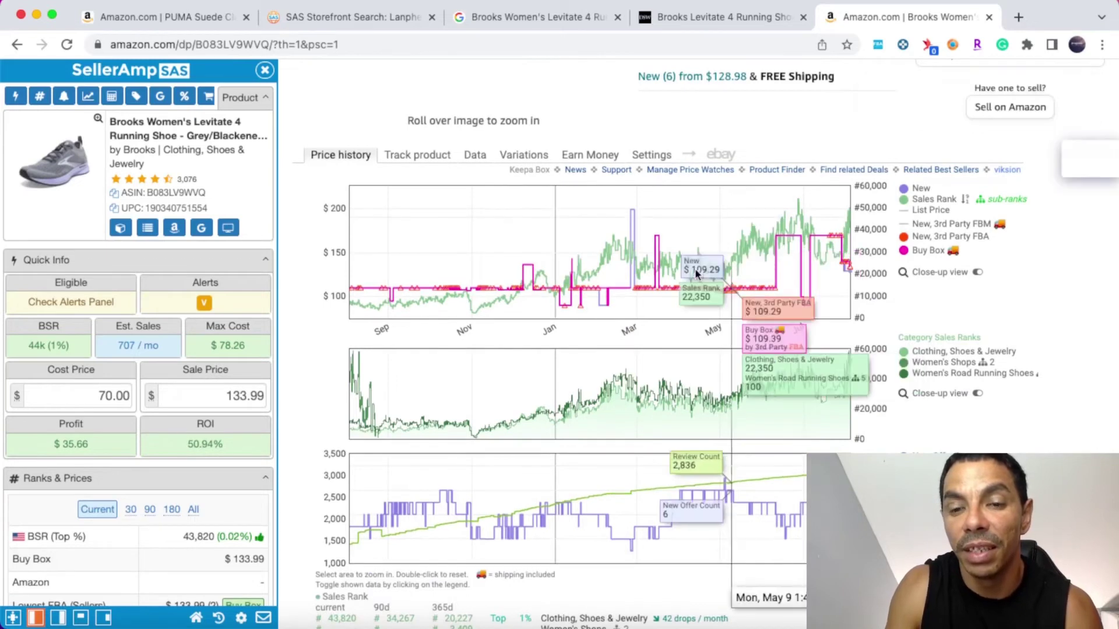
click(692, 268)
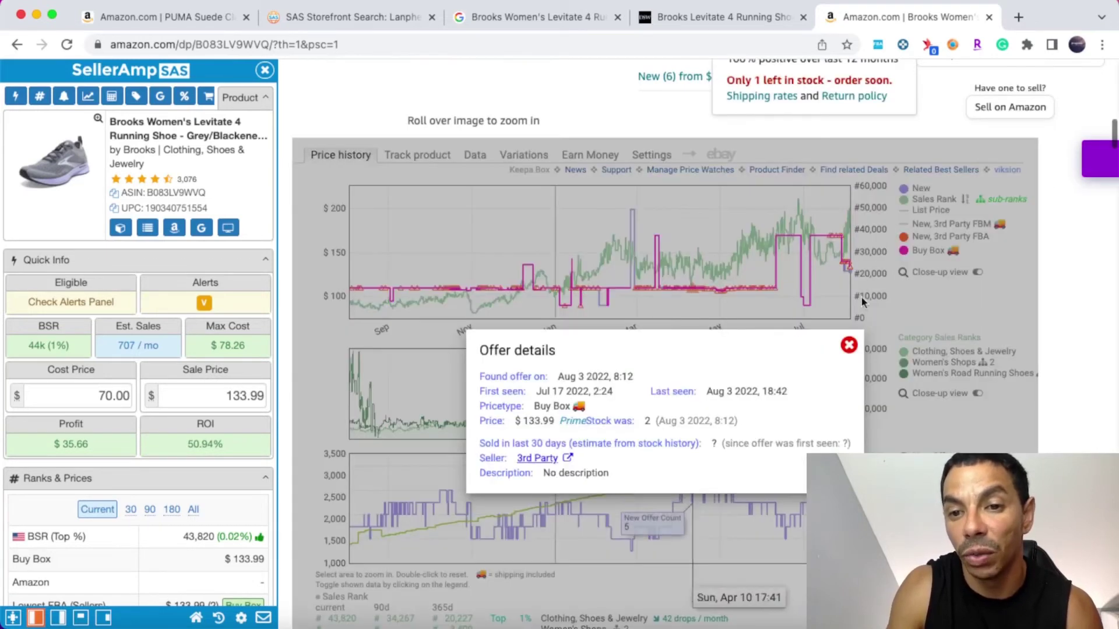
click(848, 345)
scroll(848, 348, up, 5)
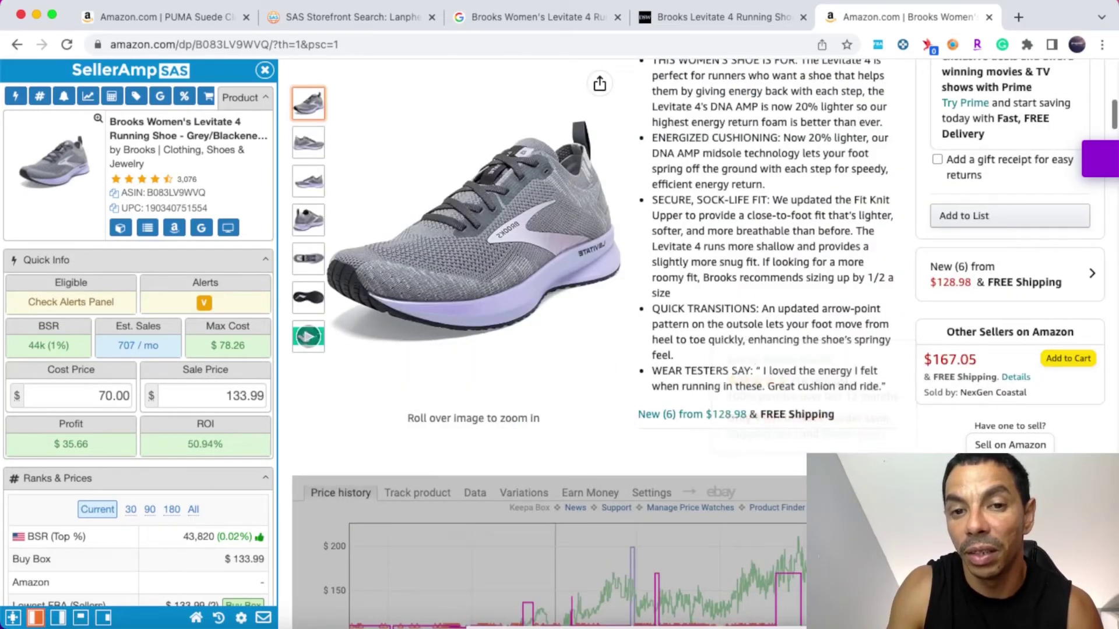
scroll(848, 347, down, 5)
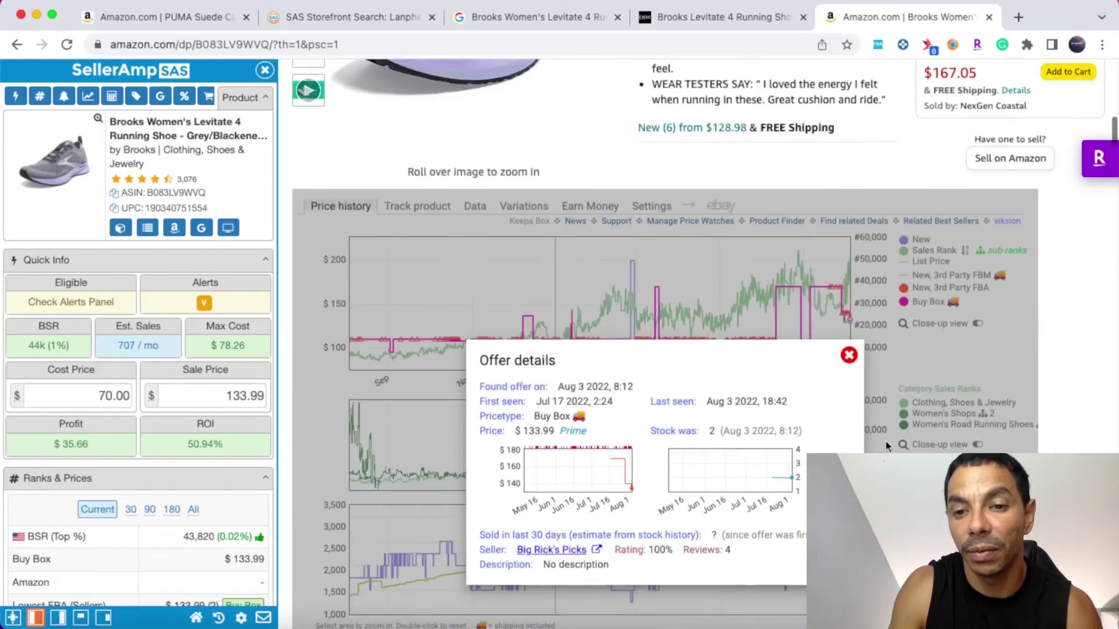
click(848, 355)
Zoom the Keepa price history into the most recent weeks, from mid-July to early August, and return to the one-year range.
scroll(850, 356, down, 3)
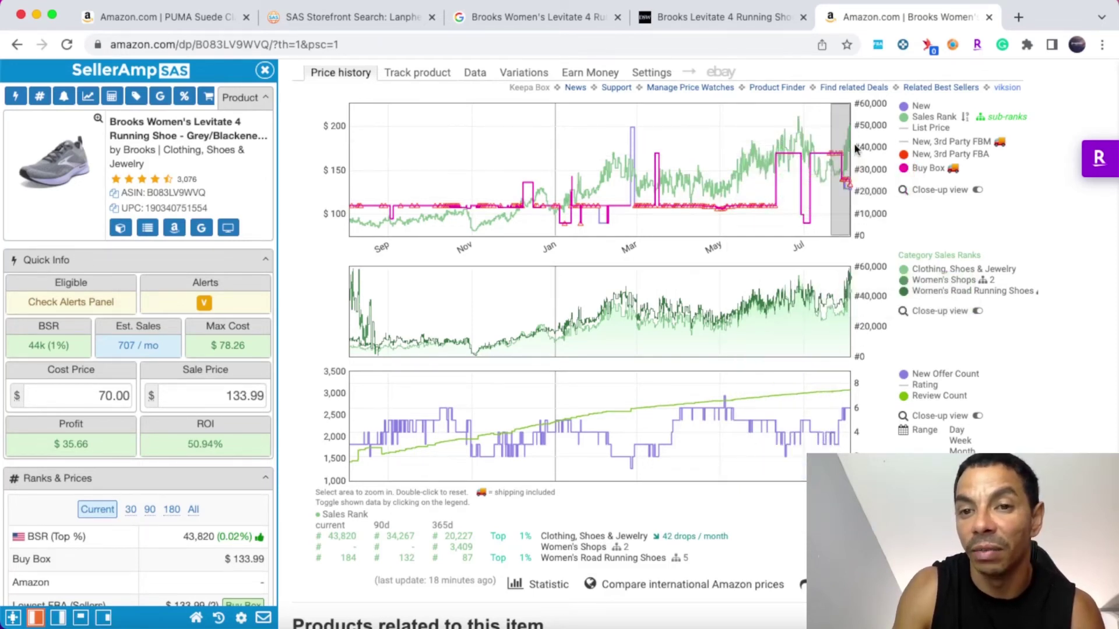
drag(824, 159, 854, 149)
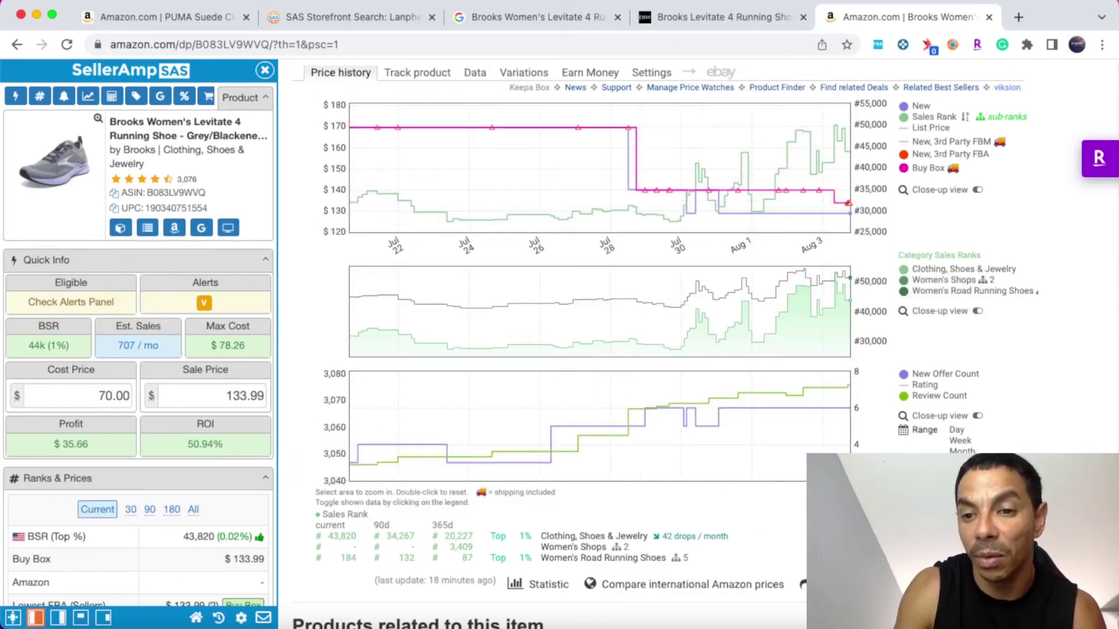
click(959, 473)
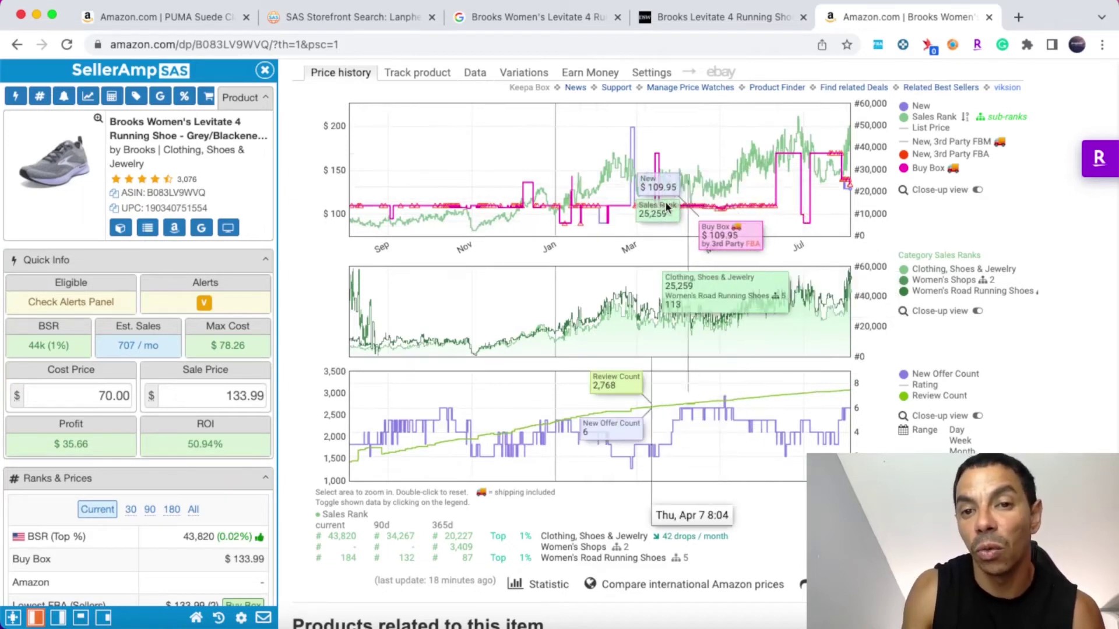
Set the SellerAmp sale price to $109.00 to test profit at the shoe's usual past price.
double_click(247, 396)
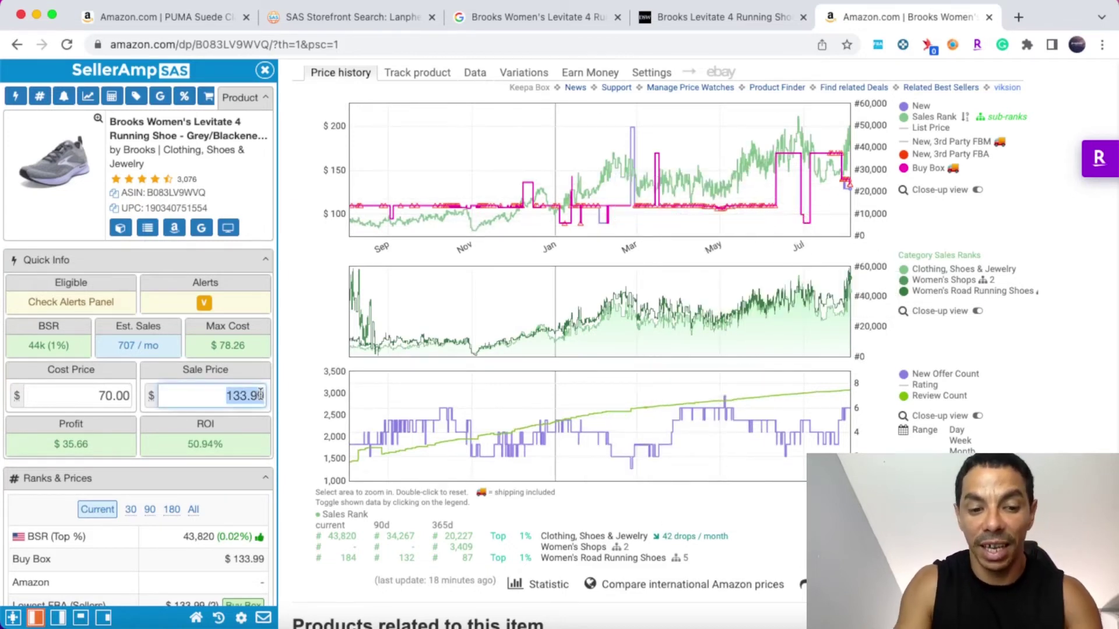
key(BackSpace)
text(1.09)
text(00)
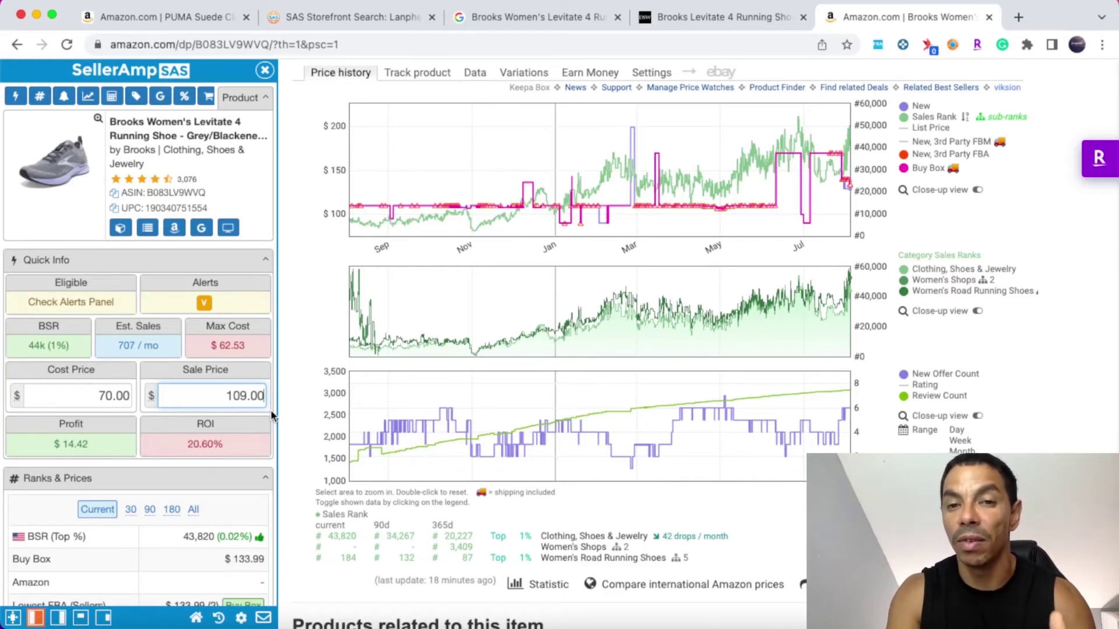
Set the SellerAmp sale price back to $133.99.
key(BackSpace)
key(BackSpace)
key(BackSpace)
key(BackSpace)
key(BackSpace)
key(BackSpace)
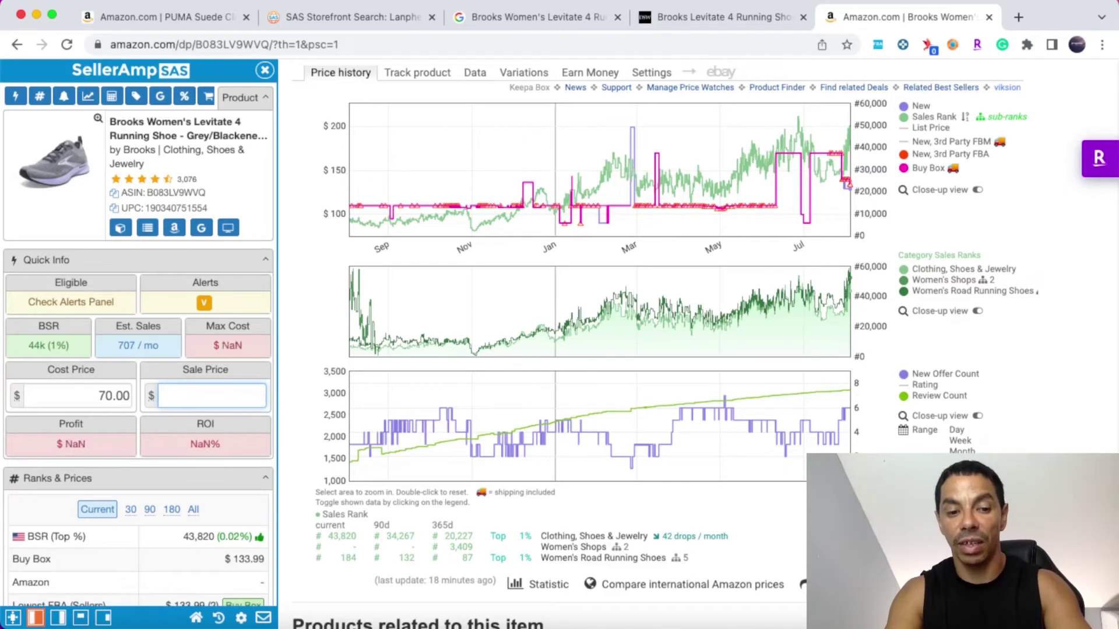
text(1.33)
text(.9)
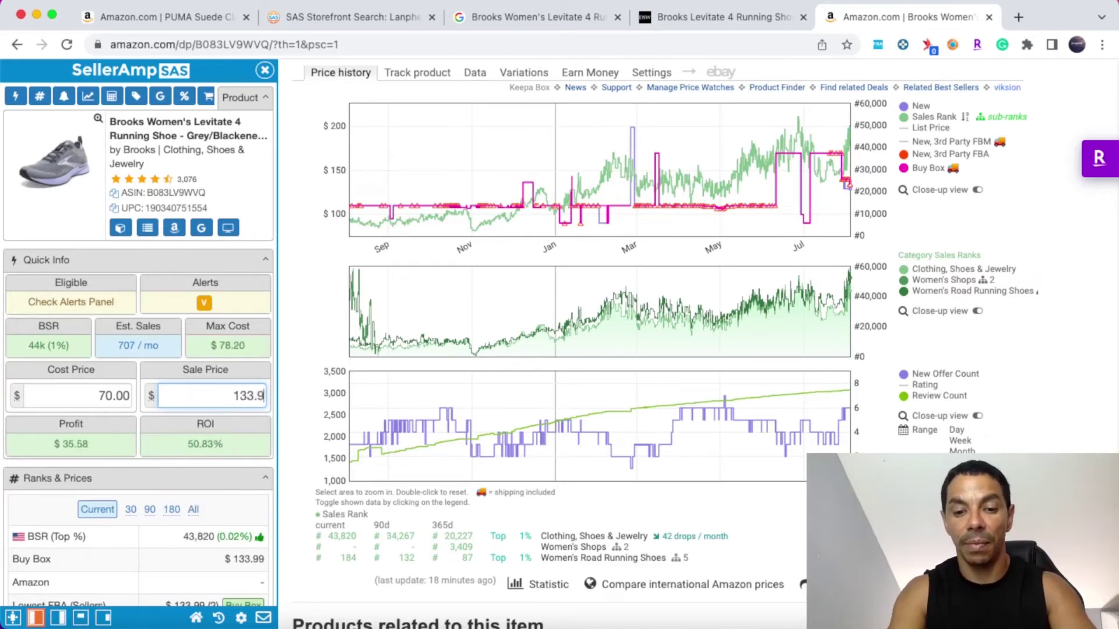
text(9)
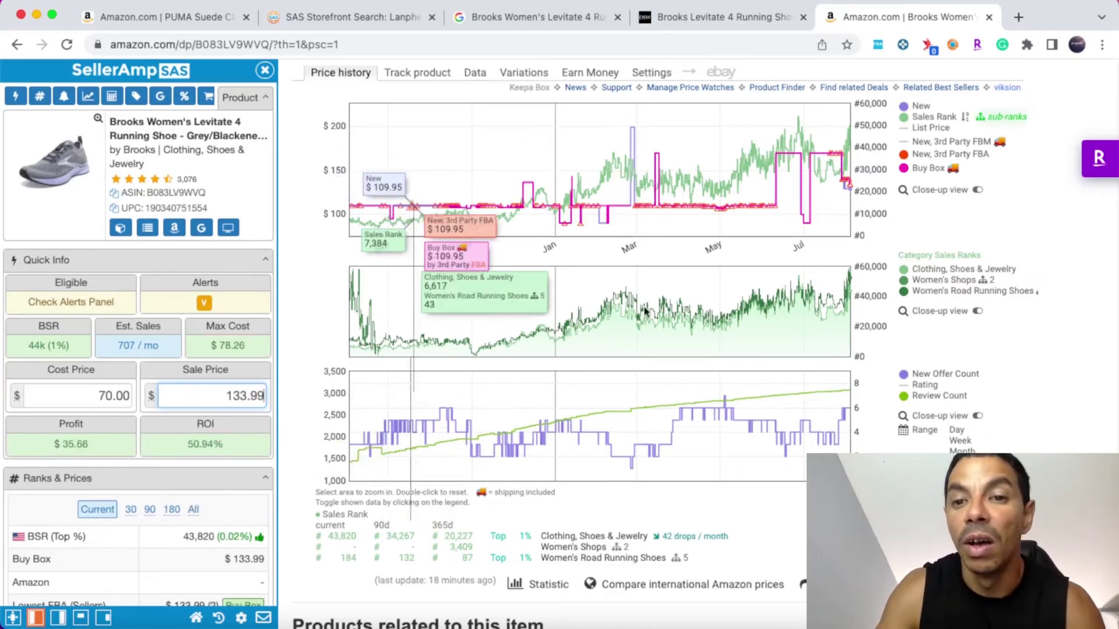
Examine Keepa's Buy Box statistics for each seller's share and average price, and the 90-day average sales rank in the product details.
scroll(827, 344, down, 1)
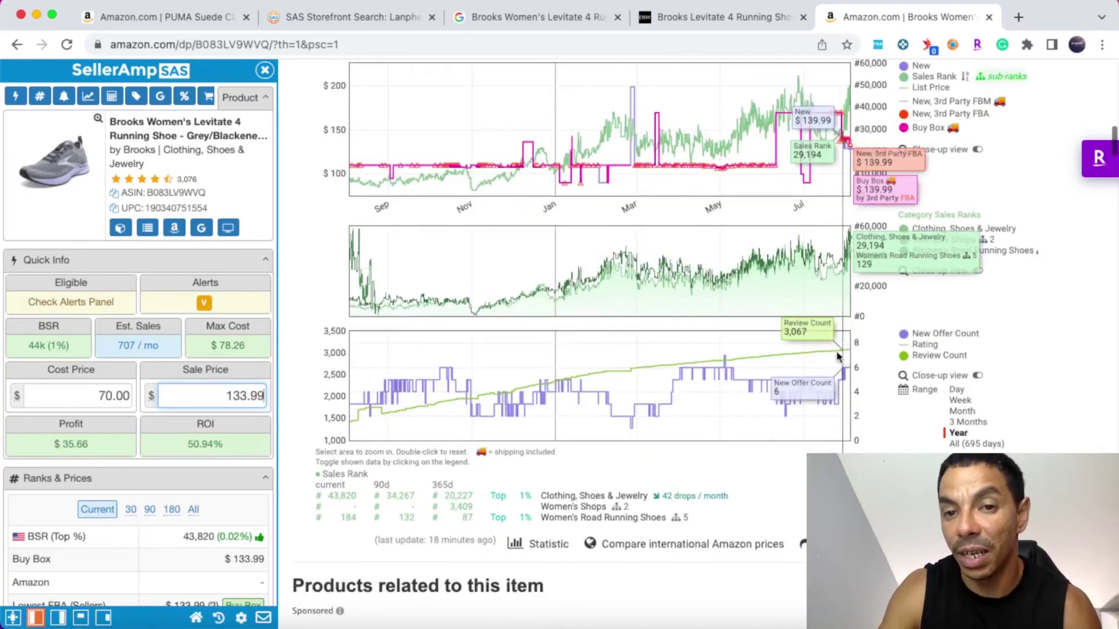
scroll(784, 310, up, 2)
scroll(784, 309, up, 1)
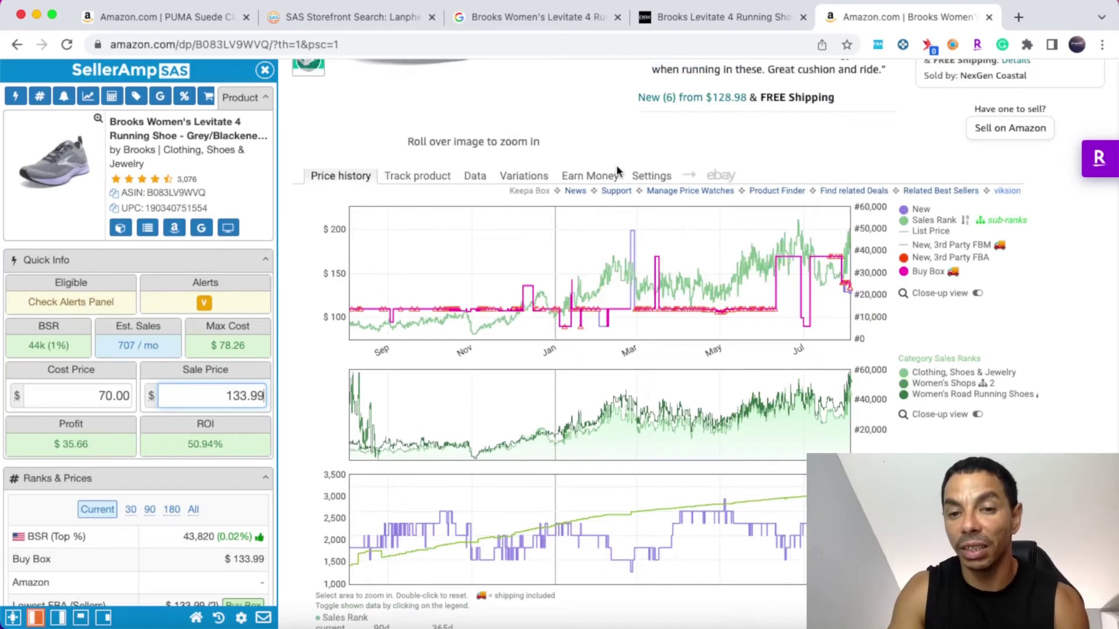
click(482, 176)
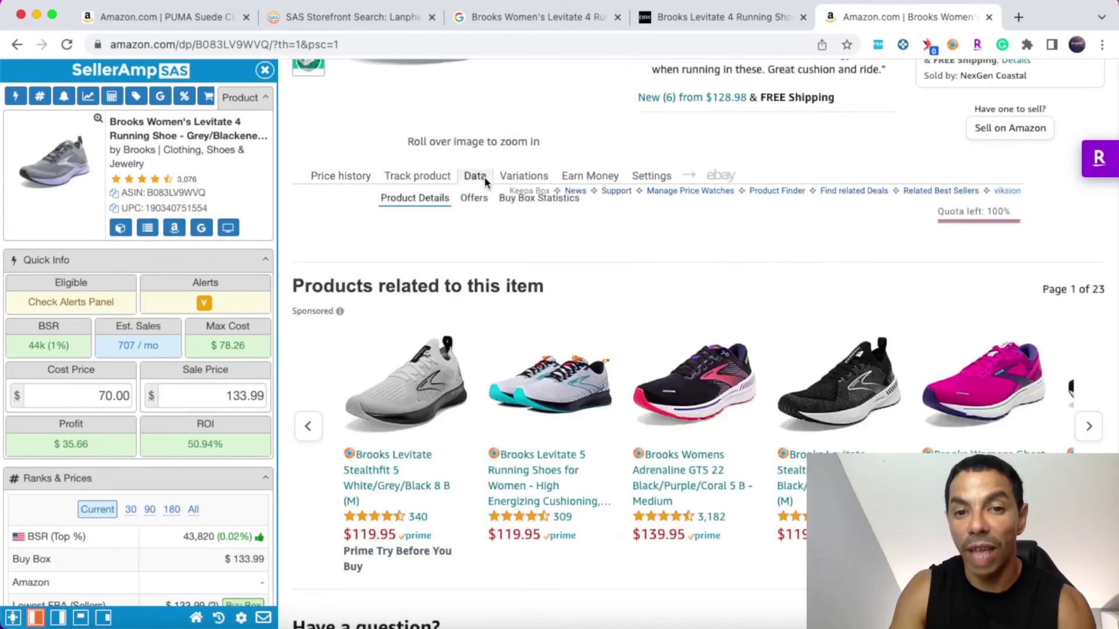
click(568, 203)
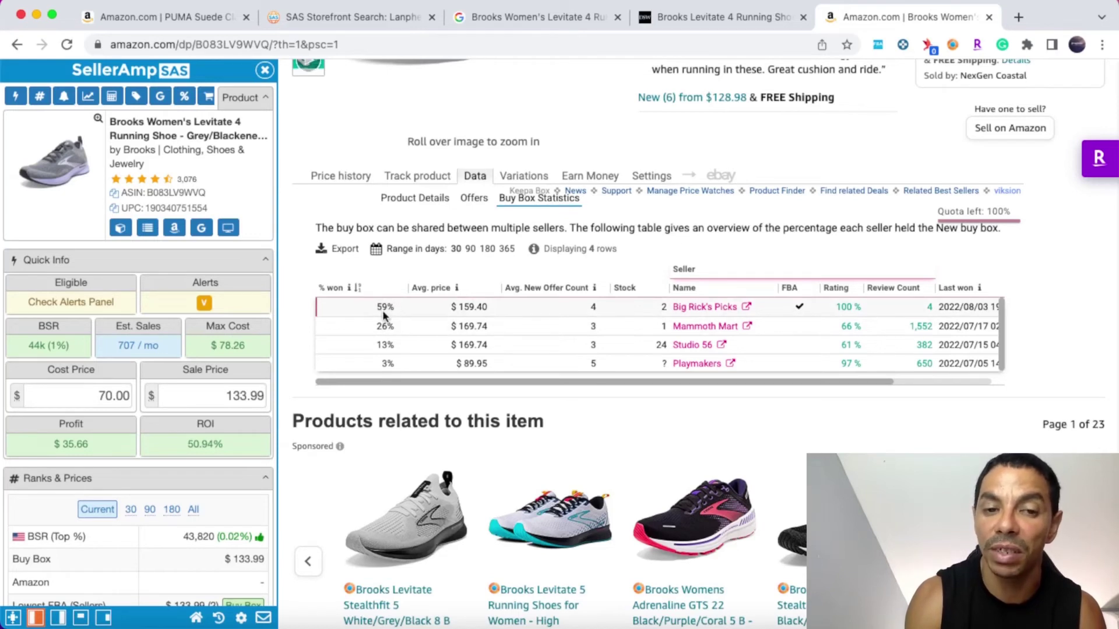
scroll(440, 330, right, 2)
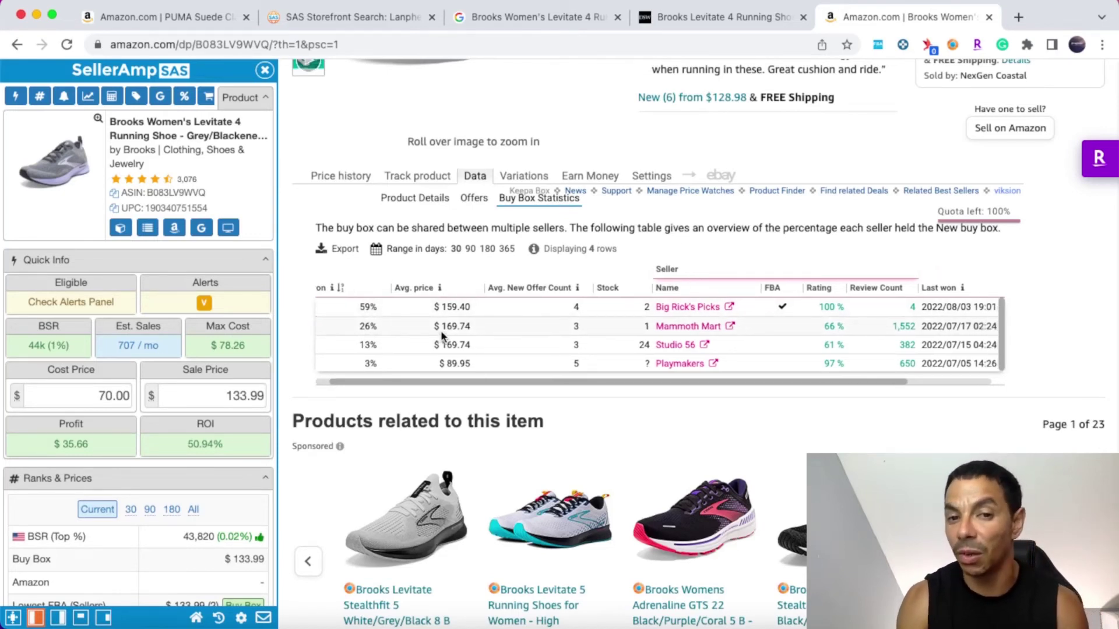
scroll(441, 330, left, 2)
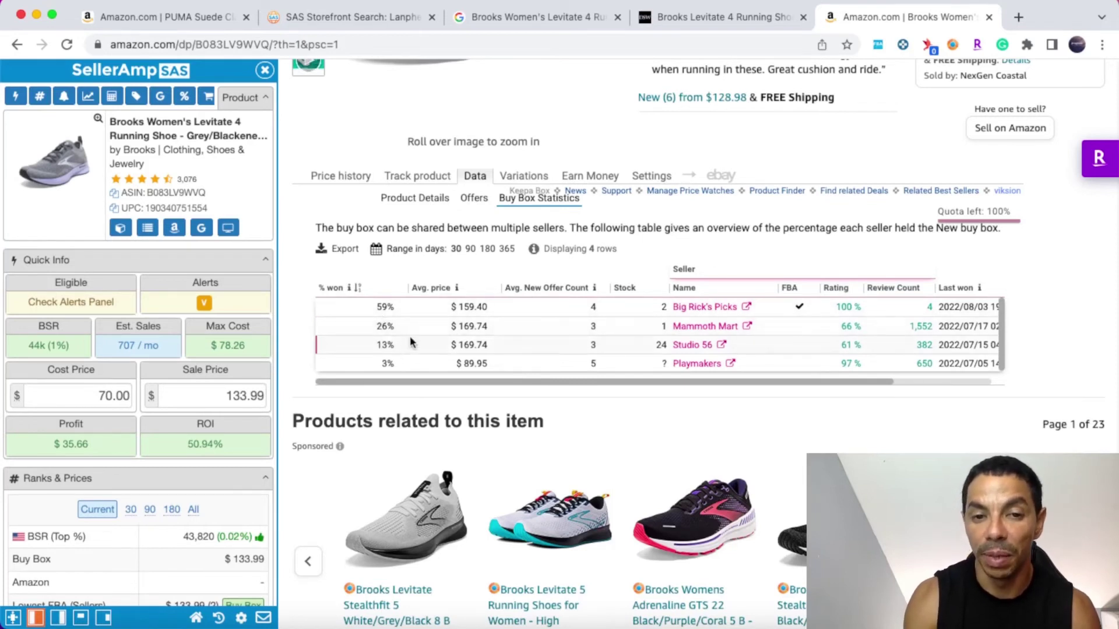
scroll(418, 337, right, 3)
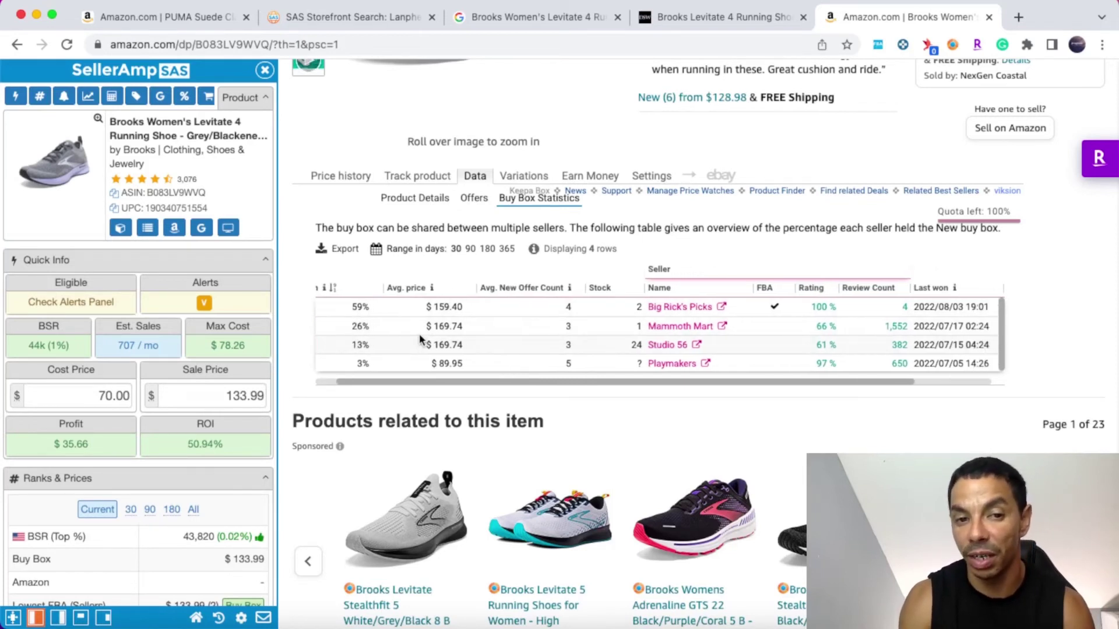
scroll(418, 338, right, 1)
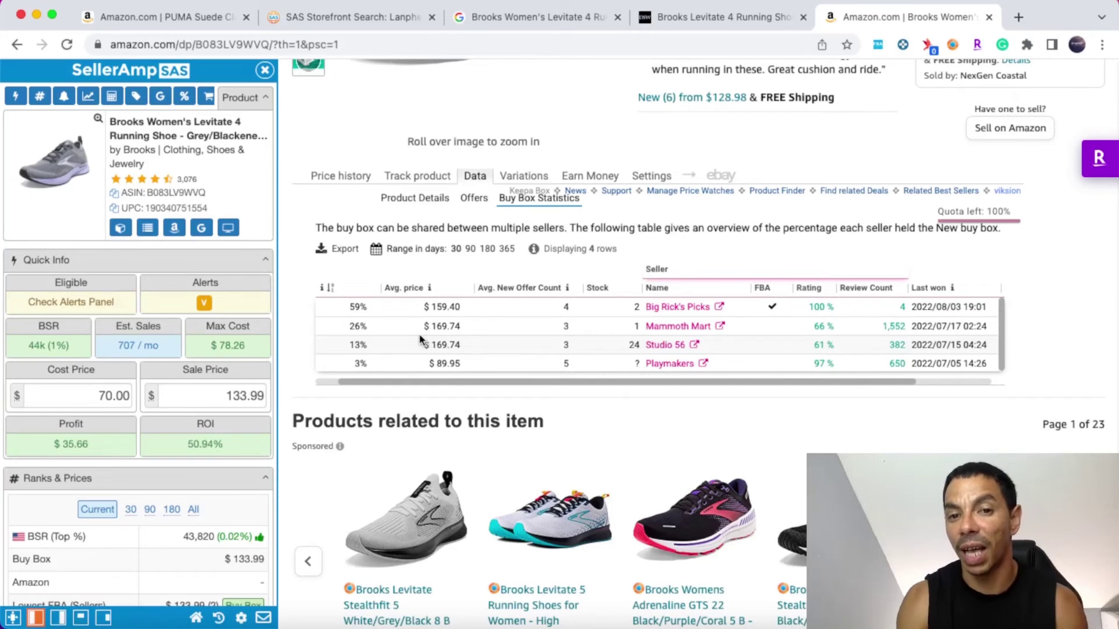
scroll(418, 333, left, 4)
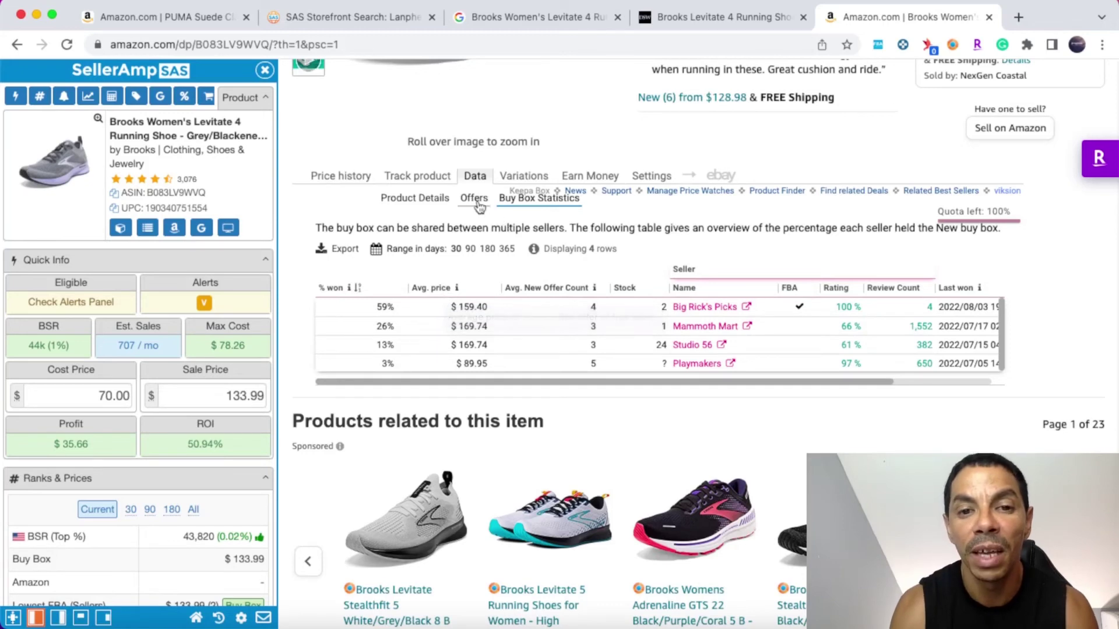
click(415, 198)
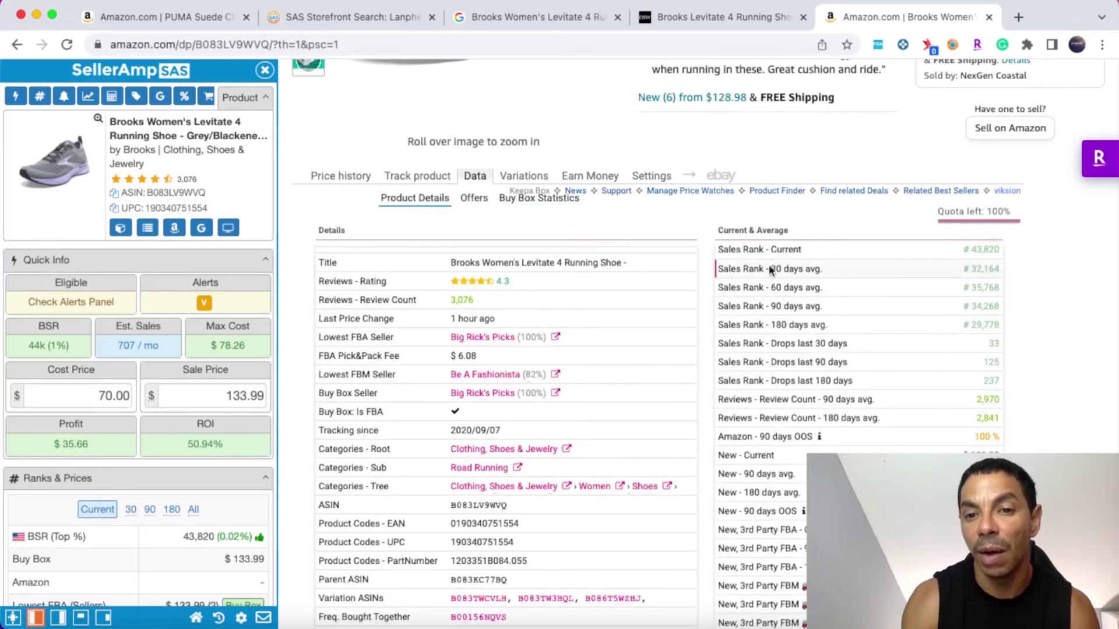
click(950, 304)
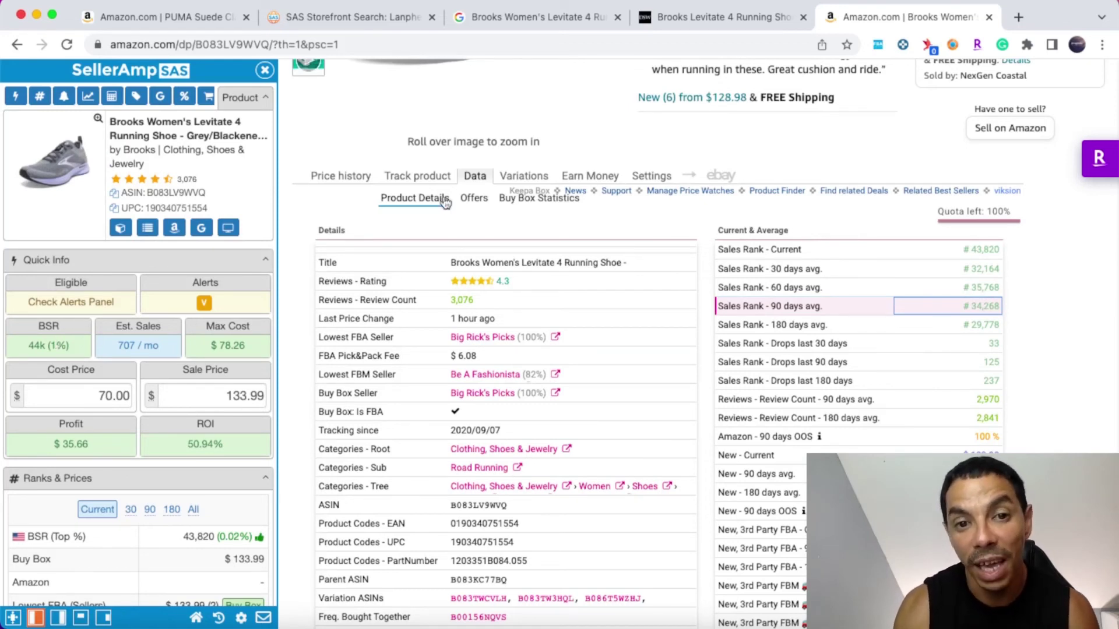
Examine the Keepa offers list for each seller's price, stock level, units sold, 30-day sales and totals.
click(473, 201)
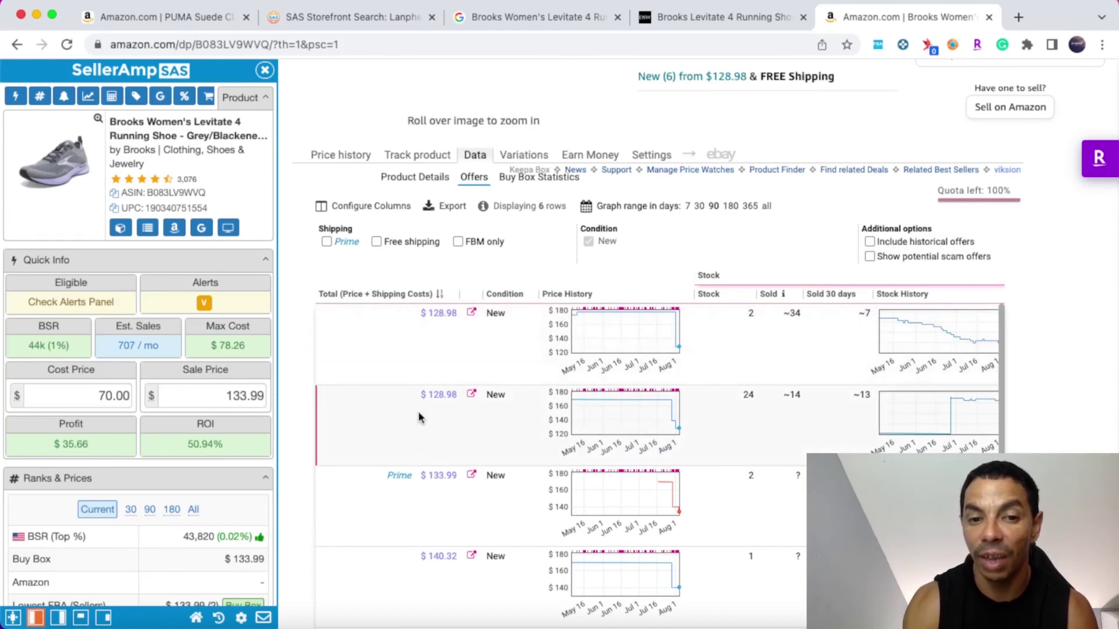
scroll(852, 389, down, 1)
scroll(851, 390, down, 2)
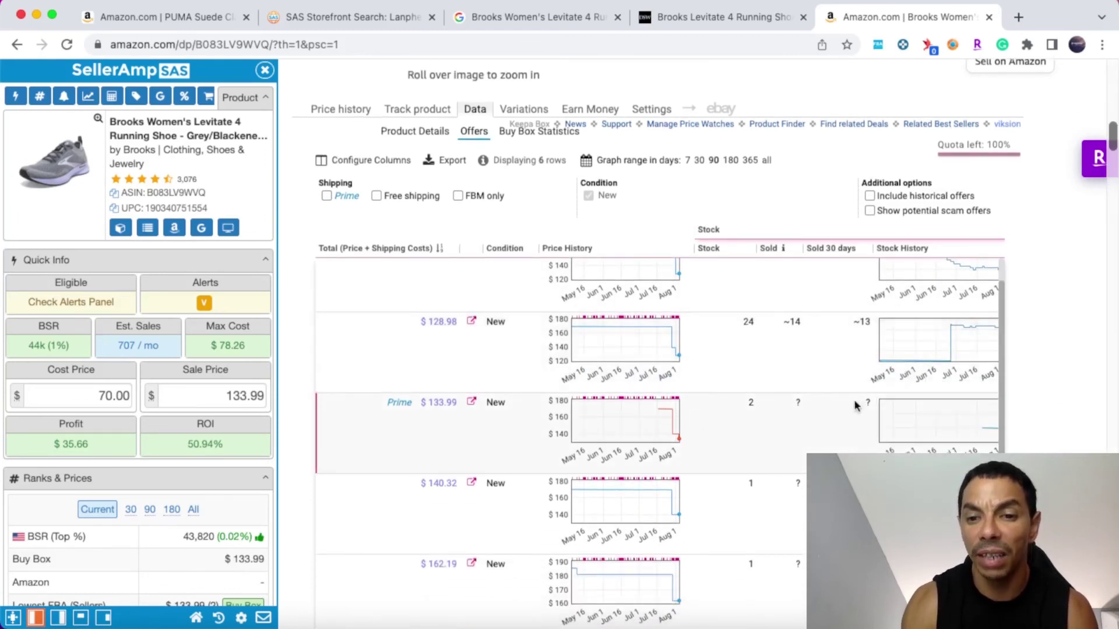
scroll(894, 411, down, 1)
scroll(895, 411, down, 7)
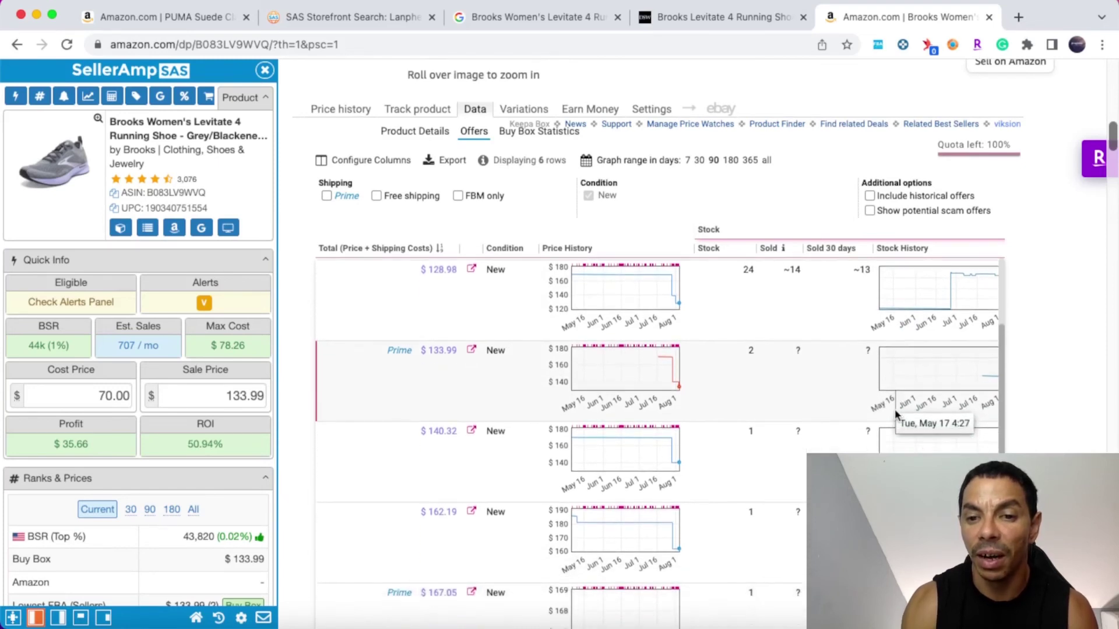
scroll(896, 415, down, 4)
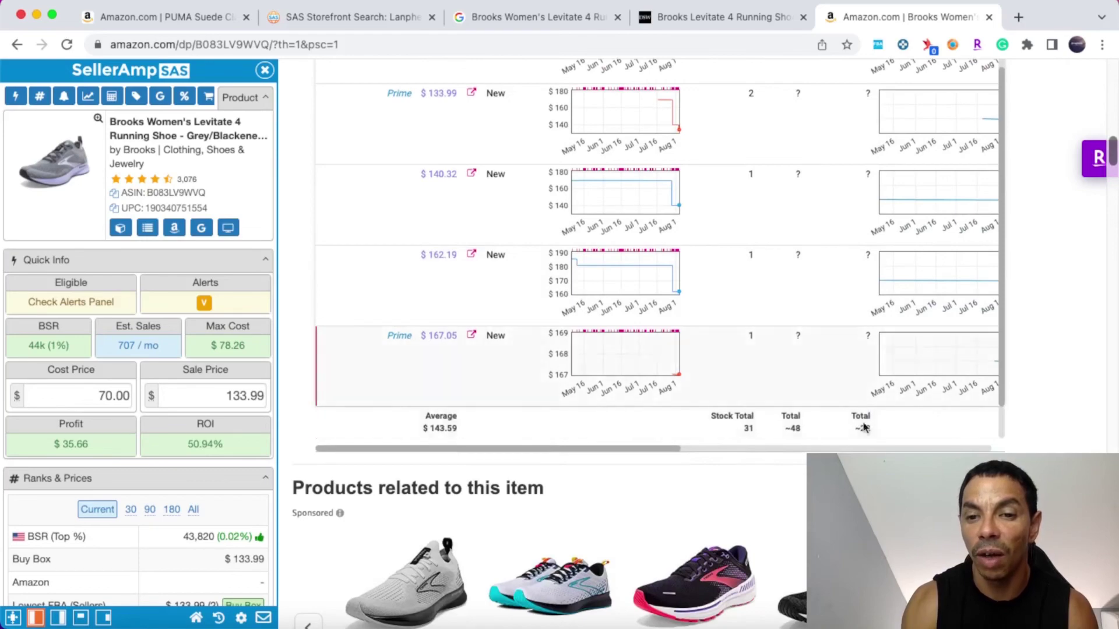
scroll(886, 411, up, 15)
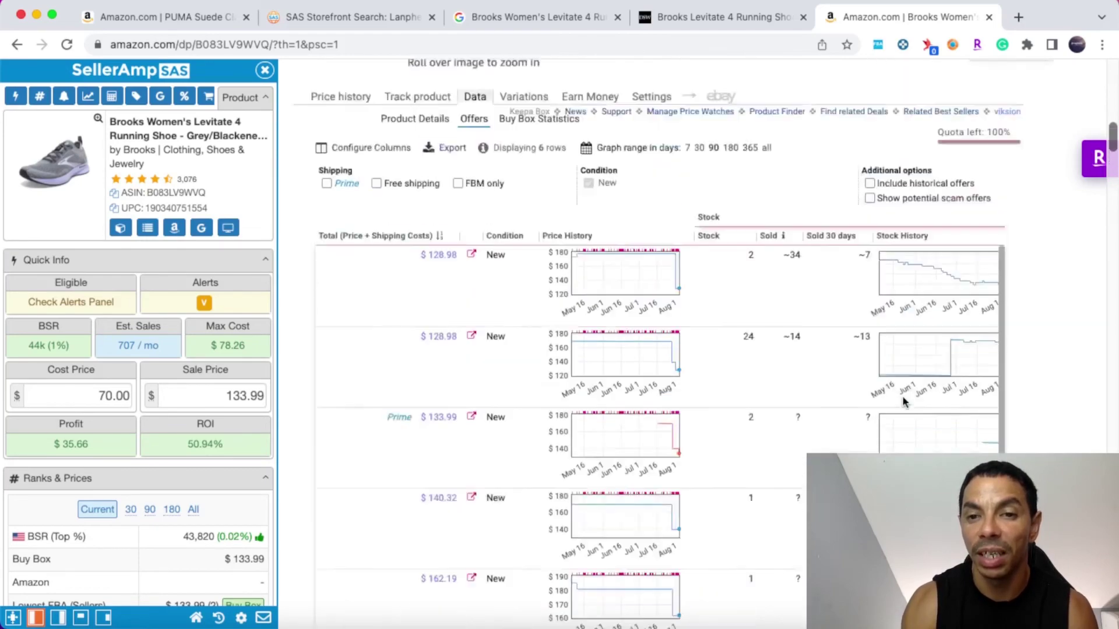
scroll(901, 396, up, 4)
scroll(902, 396, down, 12)
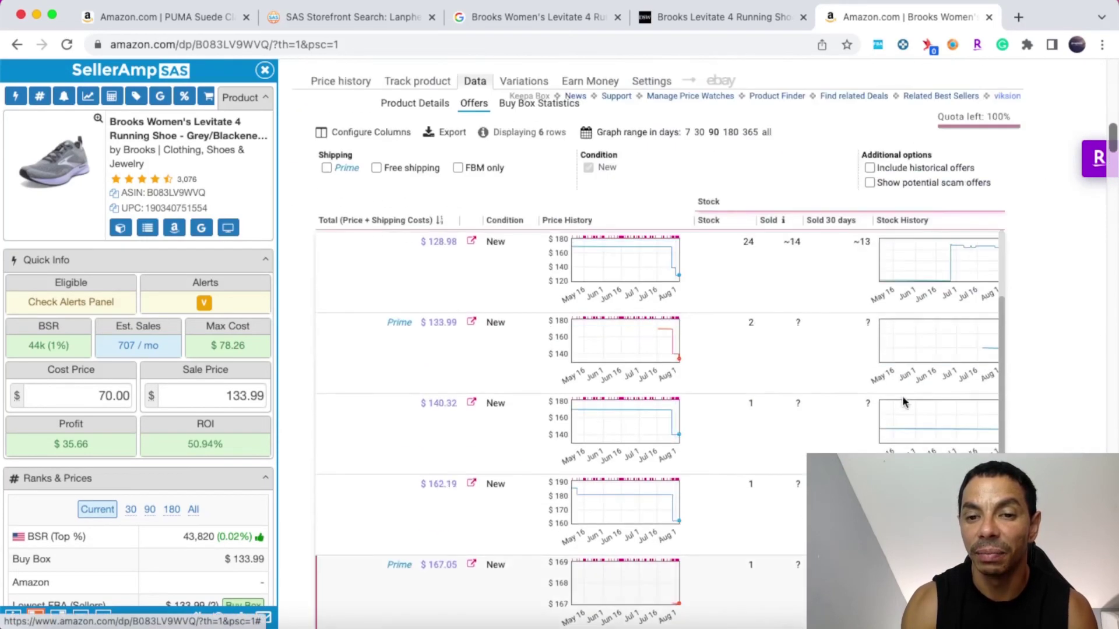
scroll(902, 401, down, 9)
scroll(837, 388, right, 4)
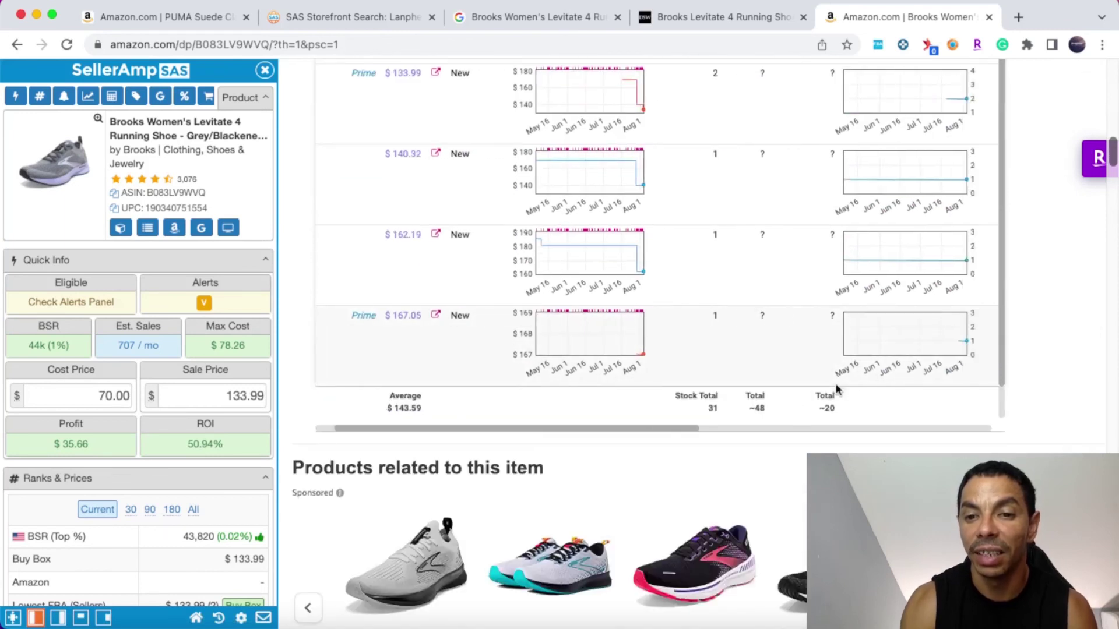
scroll(837, 389, right, 6)
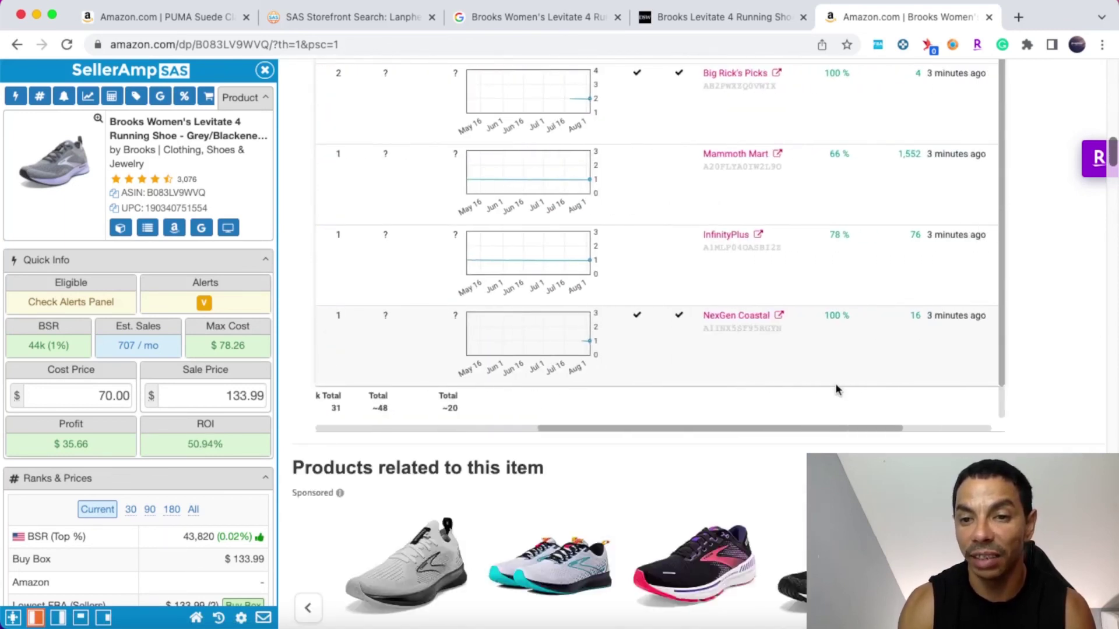
scroll(837, 389, left, 6)
scroll(837, 389, up, 5)
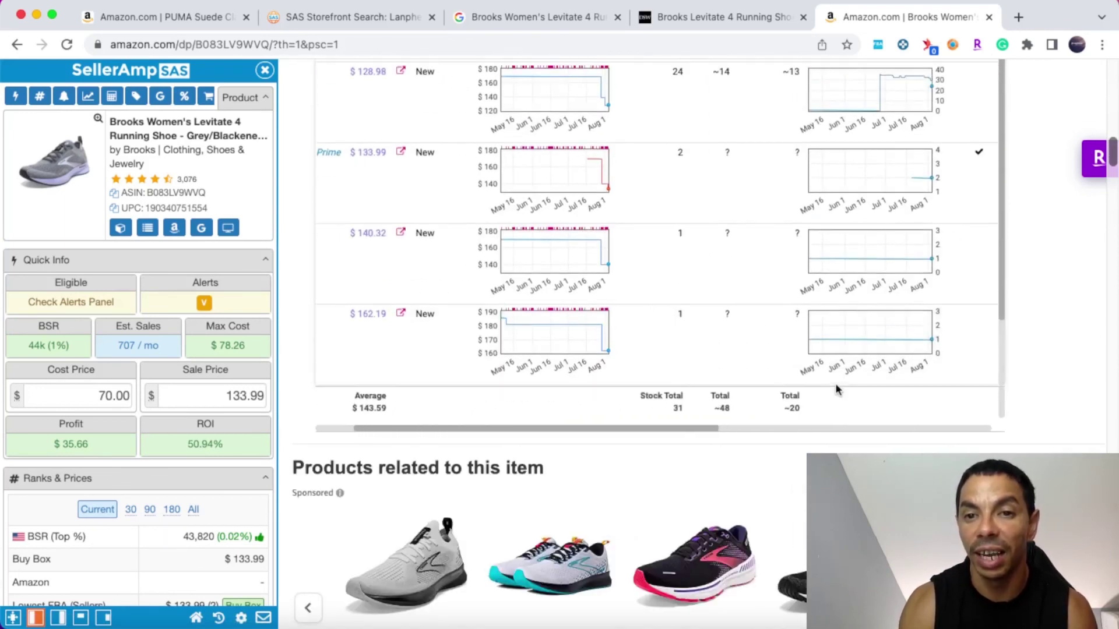
scroll(834, 383, up, 4)
scroll(834, 383, left, 1)
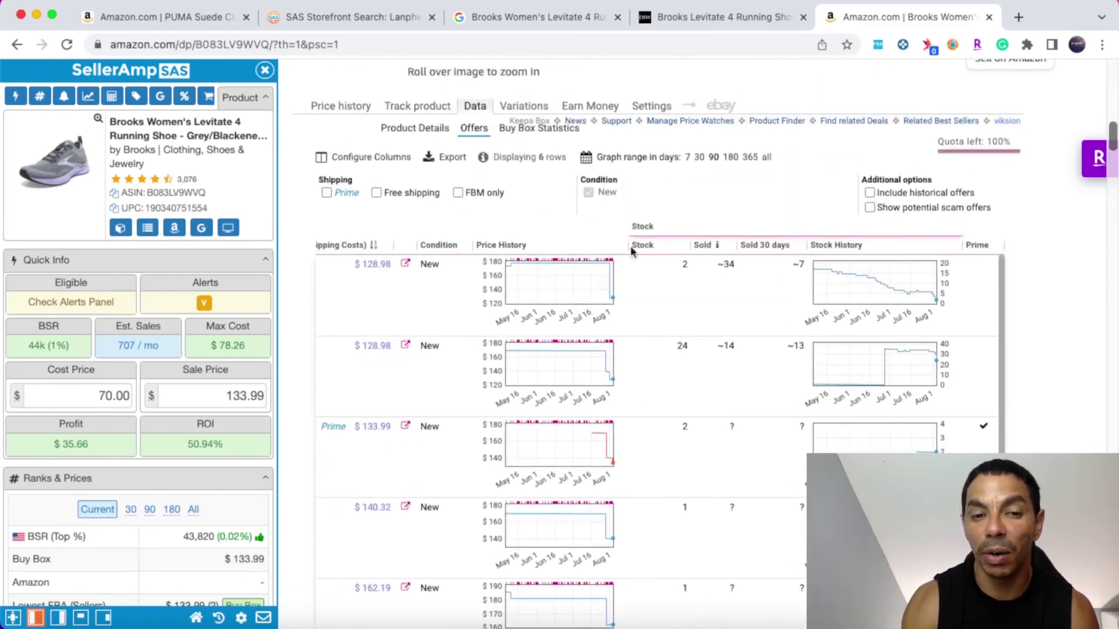
Set the SellerAmp sale price to $128.99 to test profit near the lowest current offers.
click(246, 402)
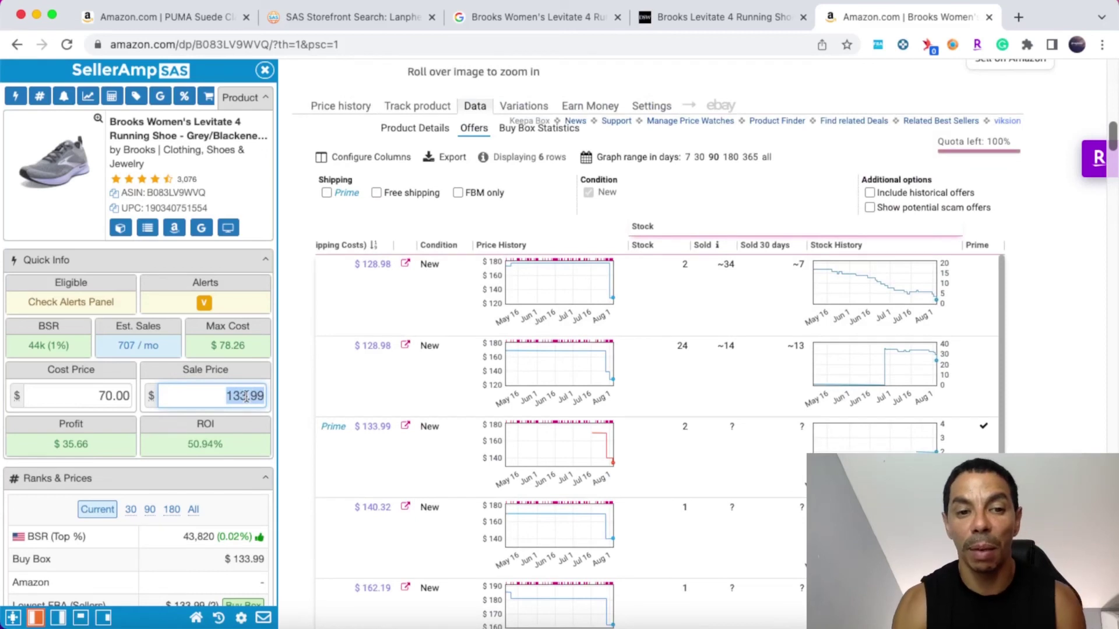
click(246, 402)
key(BackSpace)
key(BackSpace)
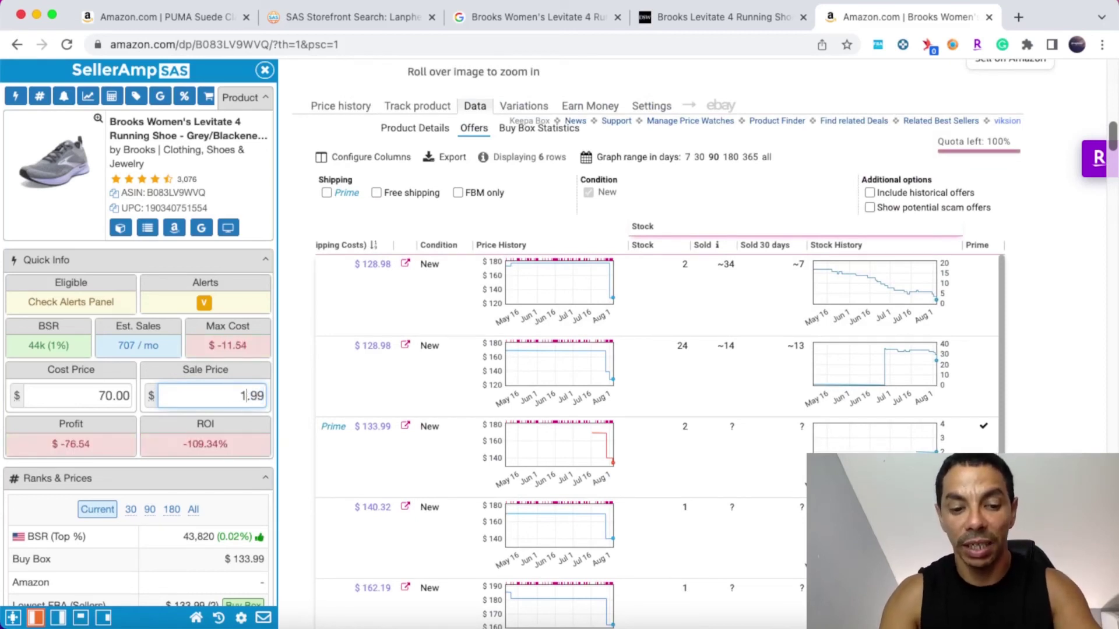
text(28)
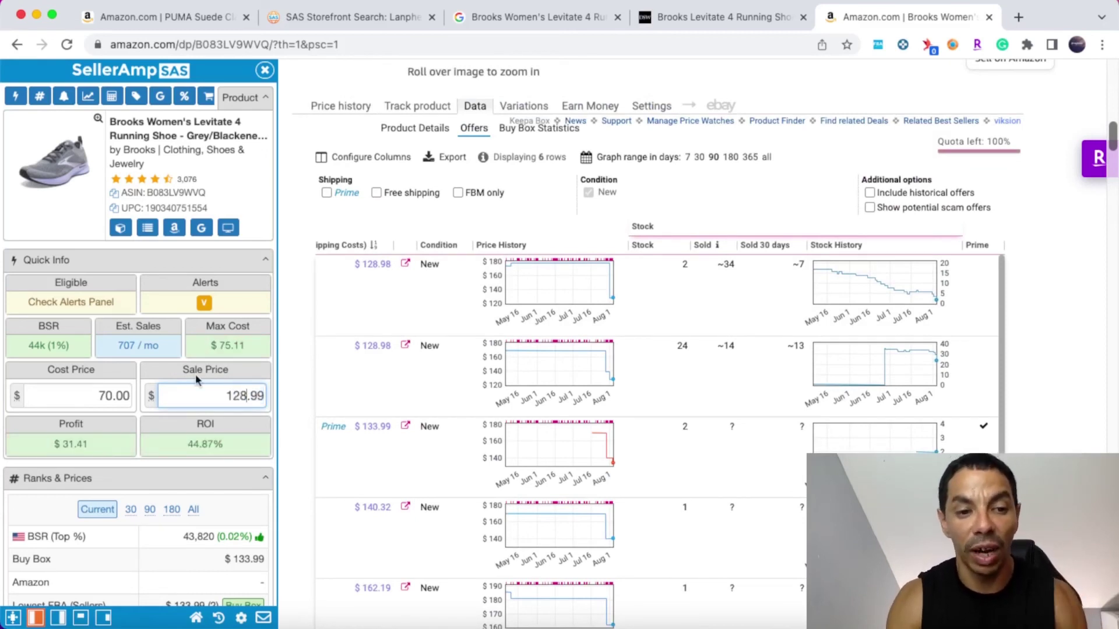
Recheck the Keepa offers down to the average price, total stock and total sales row.
scroll(990, 412, down, 1)
scroll(990, 412, down, 5)
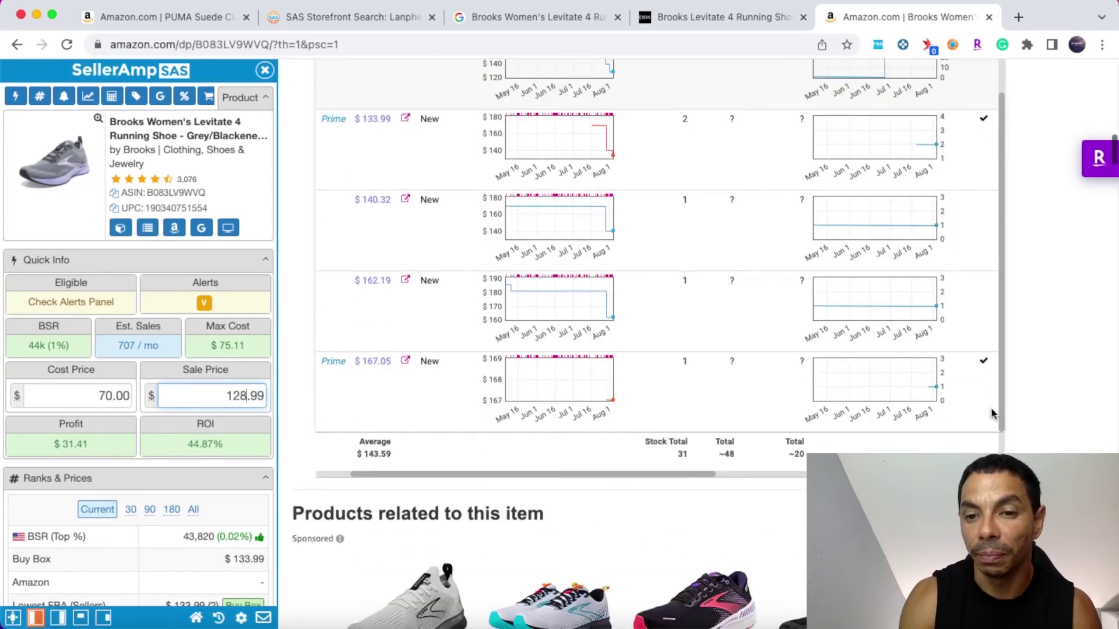
scroll(874, 373, up, 6)
scroll(859, 373, down, 7)
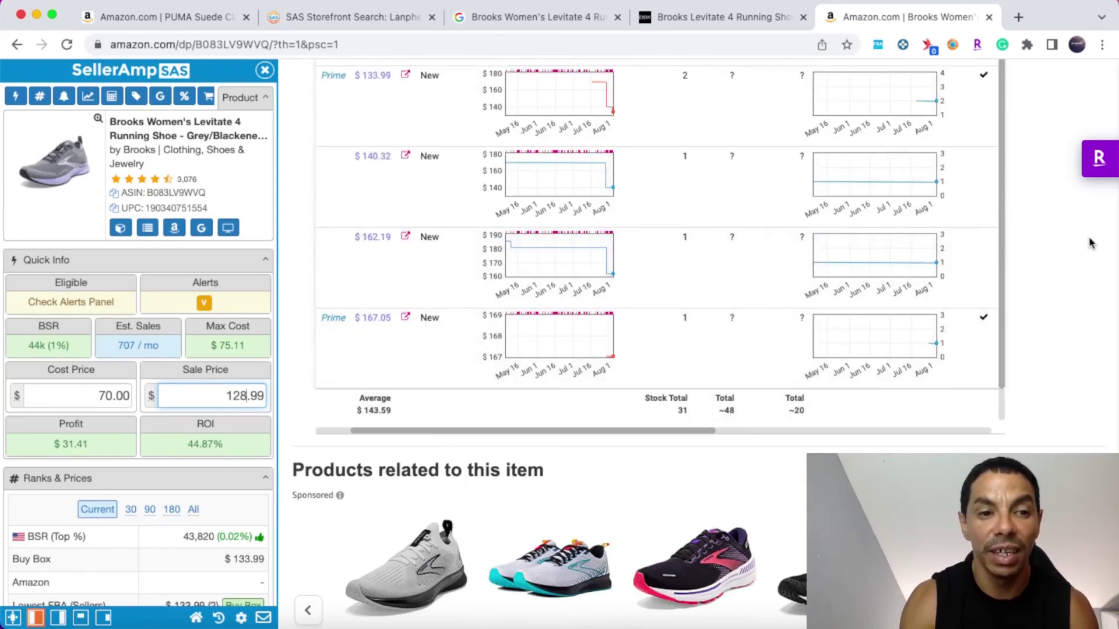
scroll(1084, 258, up, 1)
scroll(1082, 256, up, 15)
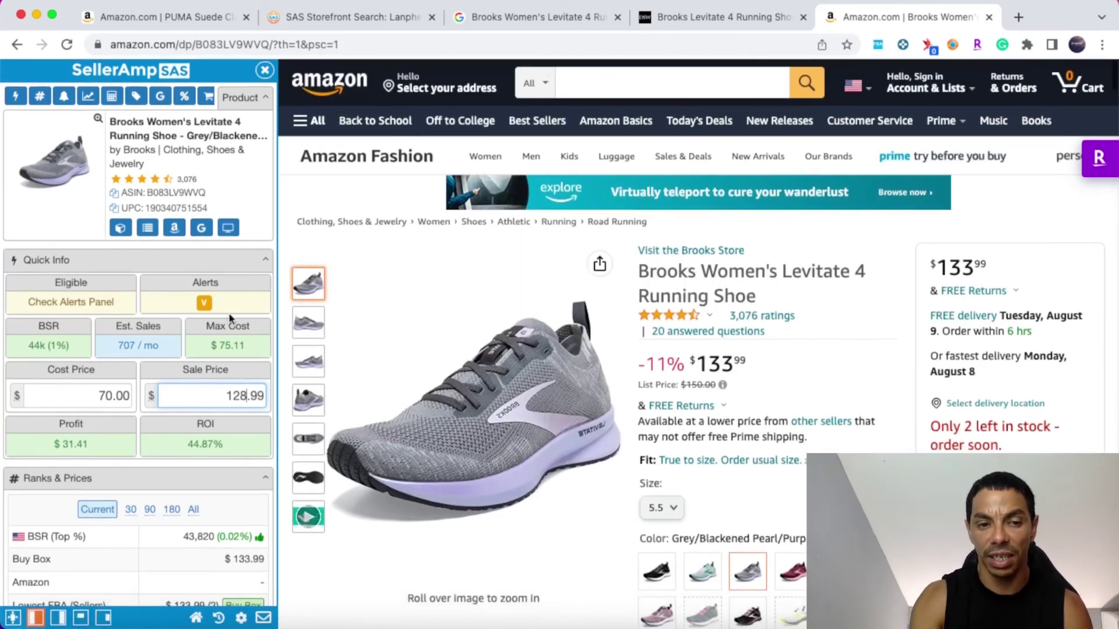
Examine SellerAmp's alerts, charts and offers list, comparing FBA and FBM sellers' stock, price, profit and ROI.
scroll(229, 312, down, 1)
scroll(229, 312, down, 10)
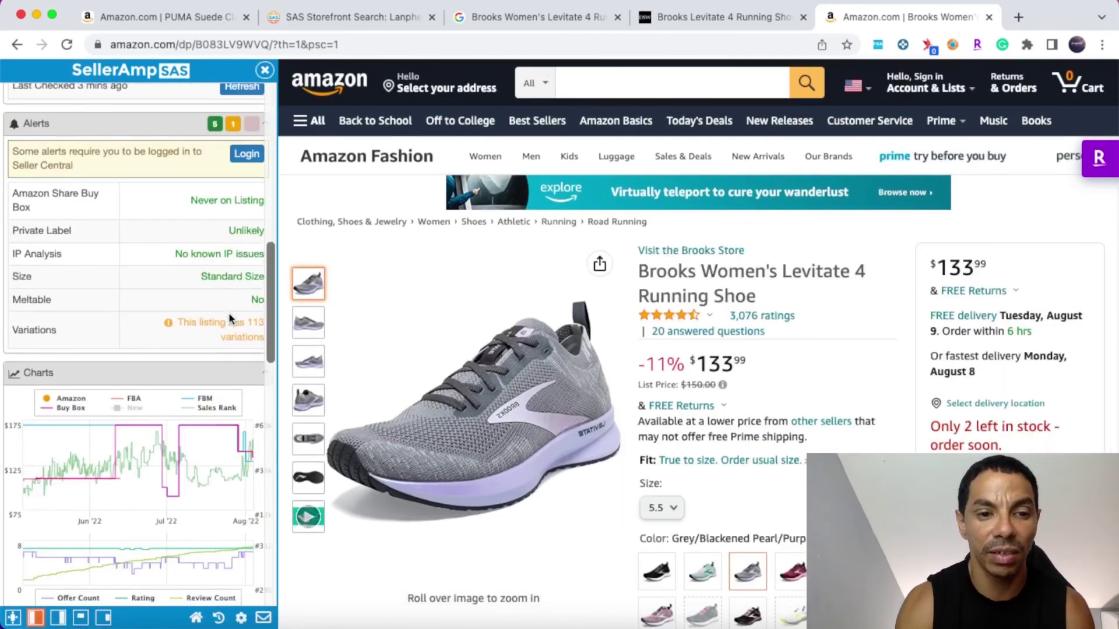
scroll(228, 312, down, 12)
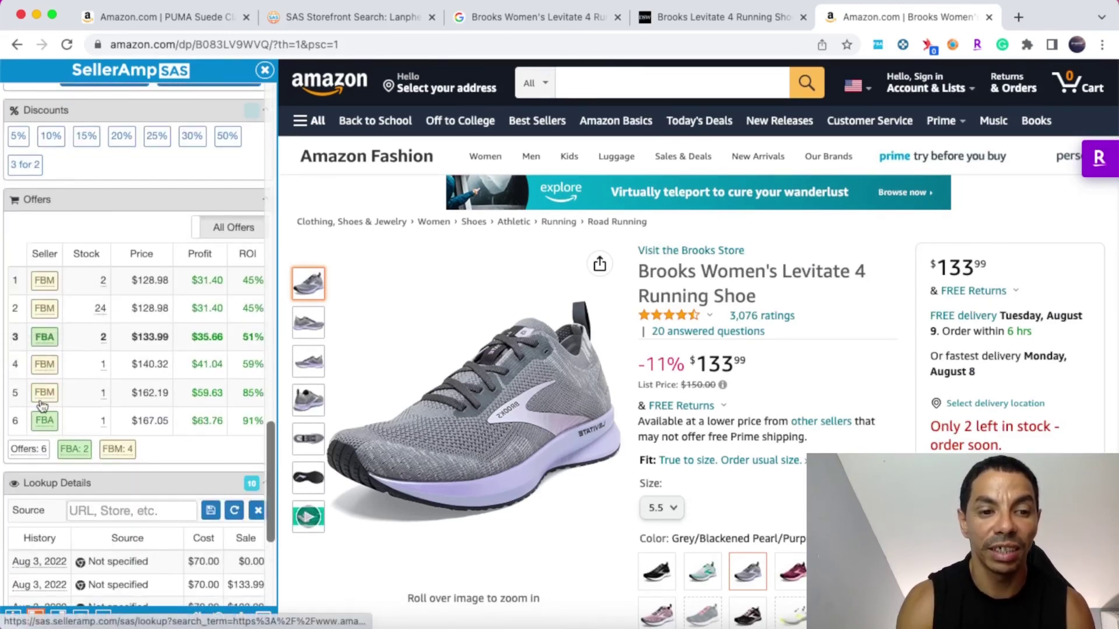
mouse_move(43, 426)
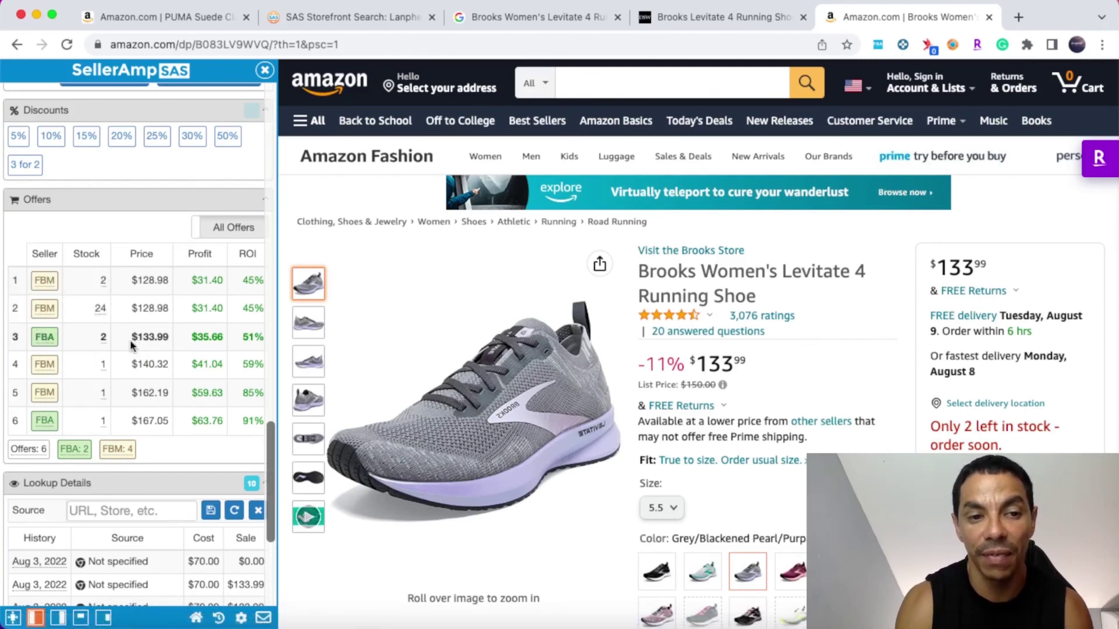
mouse_move(104, 339)
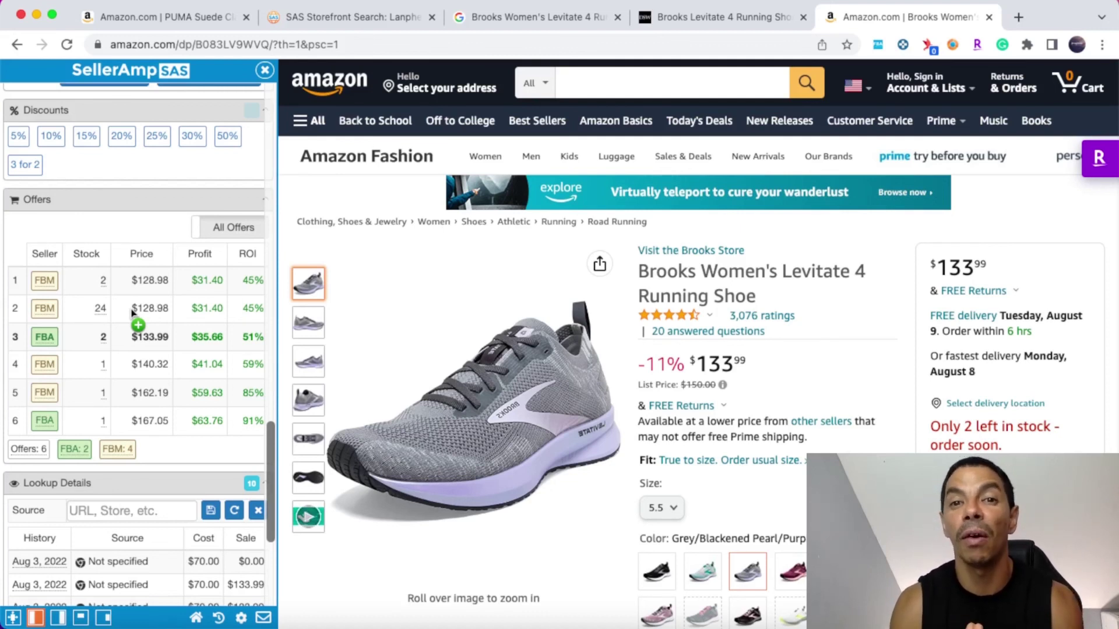
scroll(583, 349, down, 2)
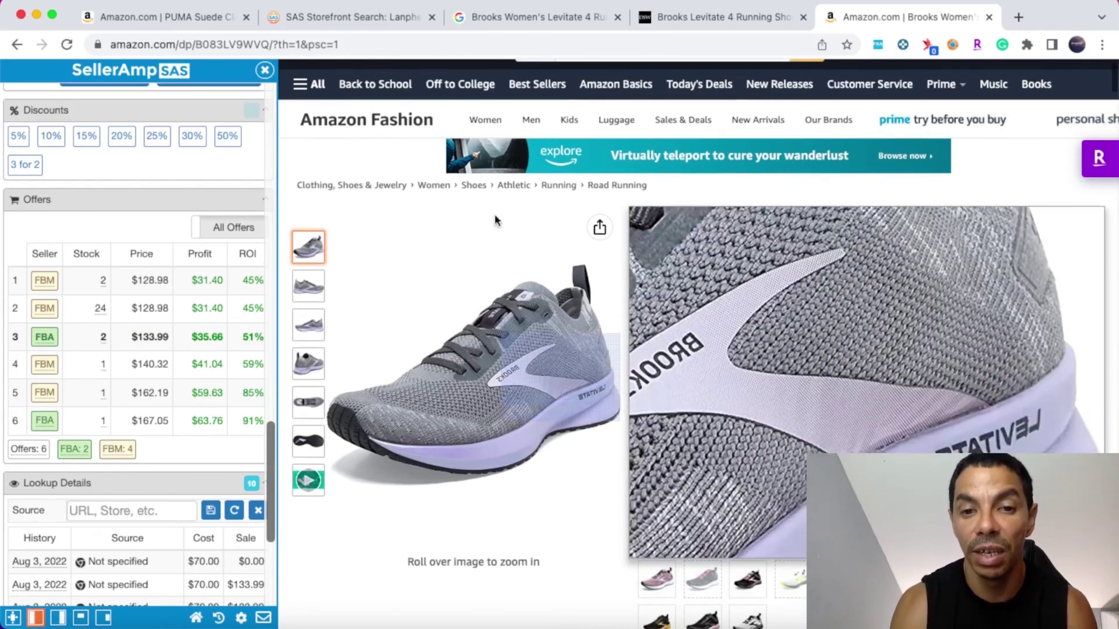
scroll(604, 362, down, 3)
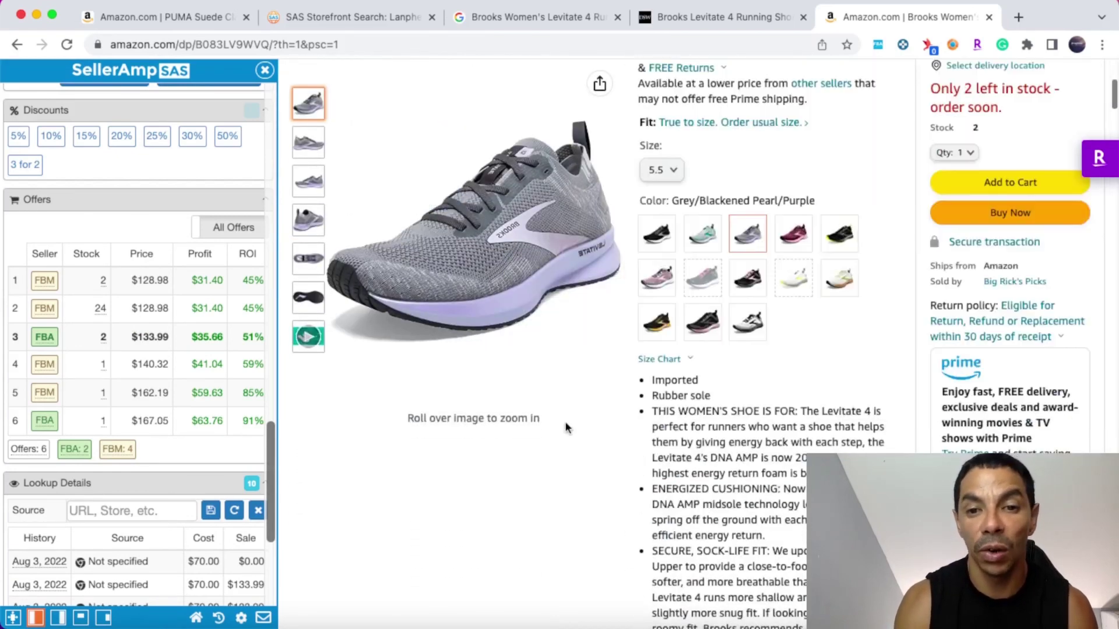
scroll(565, 417, up, 5)
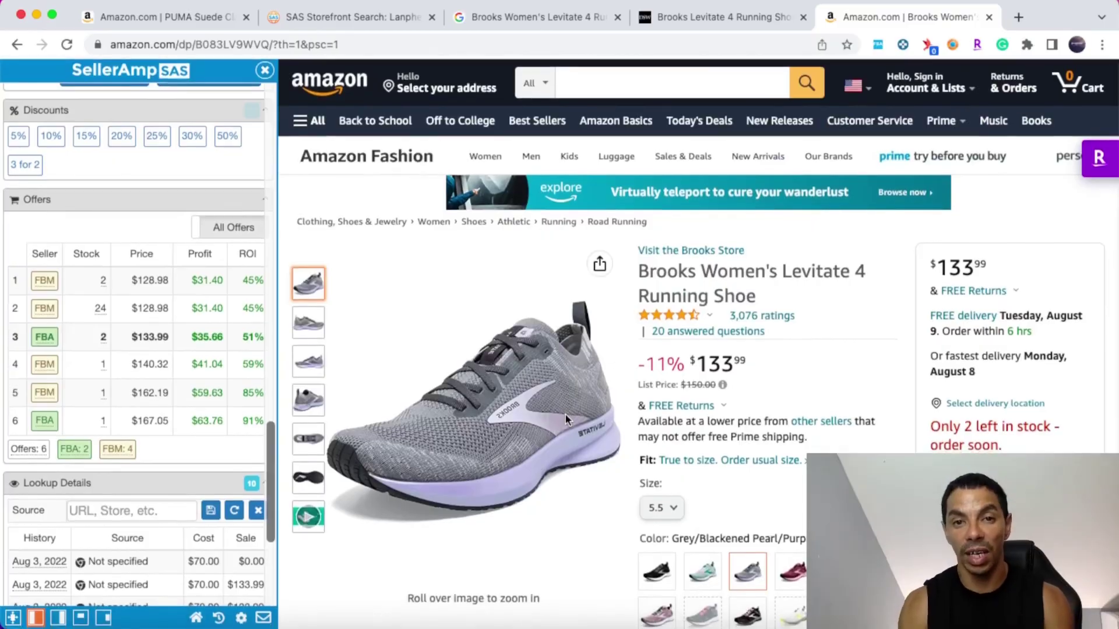